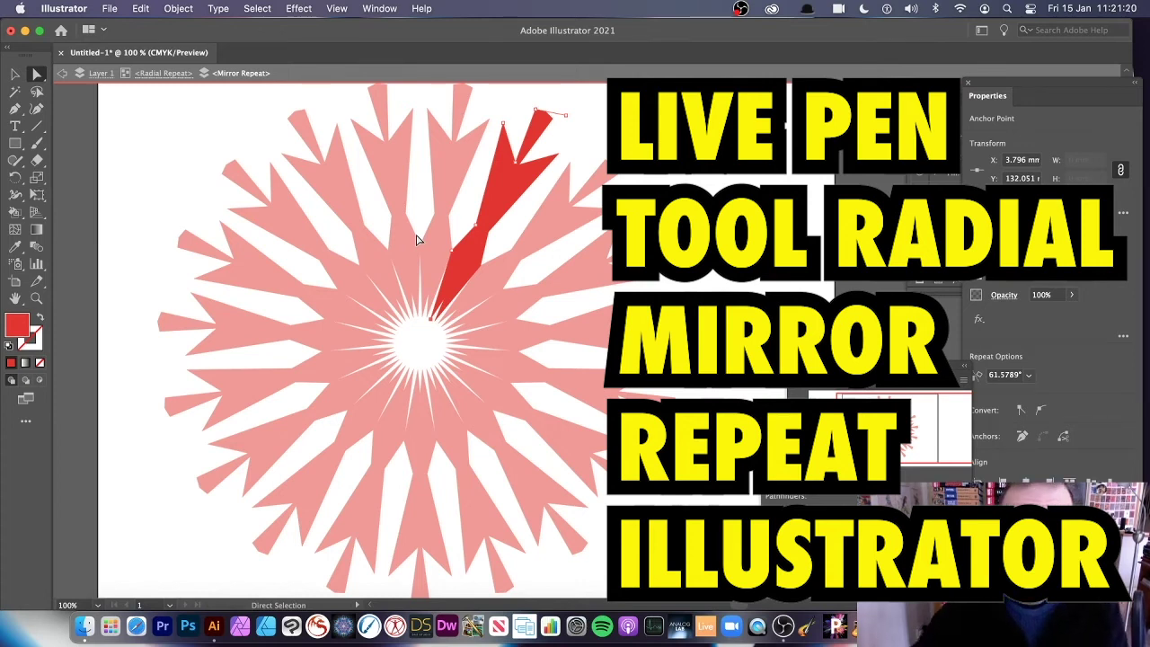
Step: Reshape the red spike tips by moving the top anchor point, then exit repeat editing
mouse_move(505, 128)
left_mouse_down()
mouse_move(510, 115)
mouse_move(514, 139)
mouse_move(527, 110)
mouse_move(504, 118)
mouse_move(483, 189)
mouse_move(469, 121)
mouse_move(483, 177)
mouse_move(509, 106)
left_mouse_up()
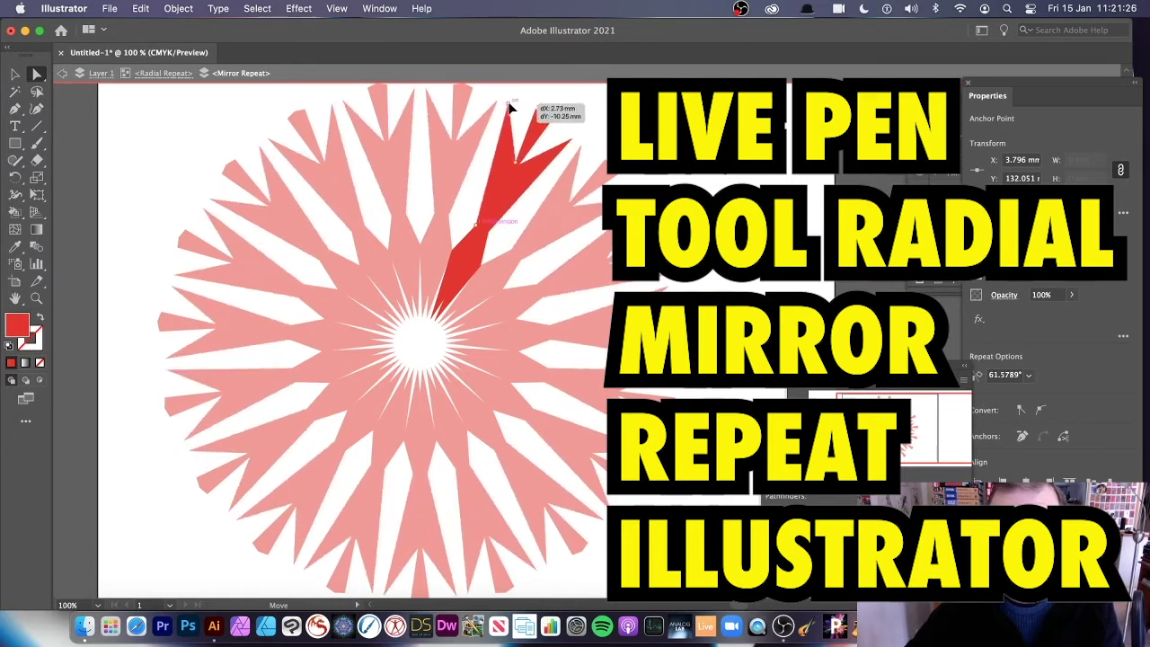
mouse_move(477, 225)
left_mouse_down()
mouse_move(477, 201)
mouse_move(477, 218)
left_mouse_up()
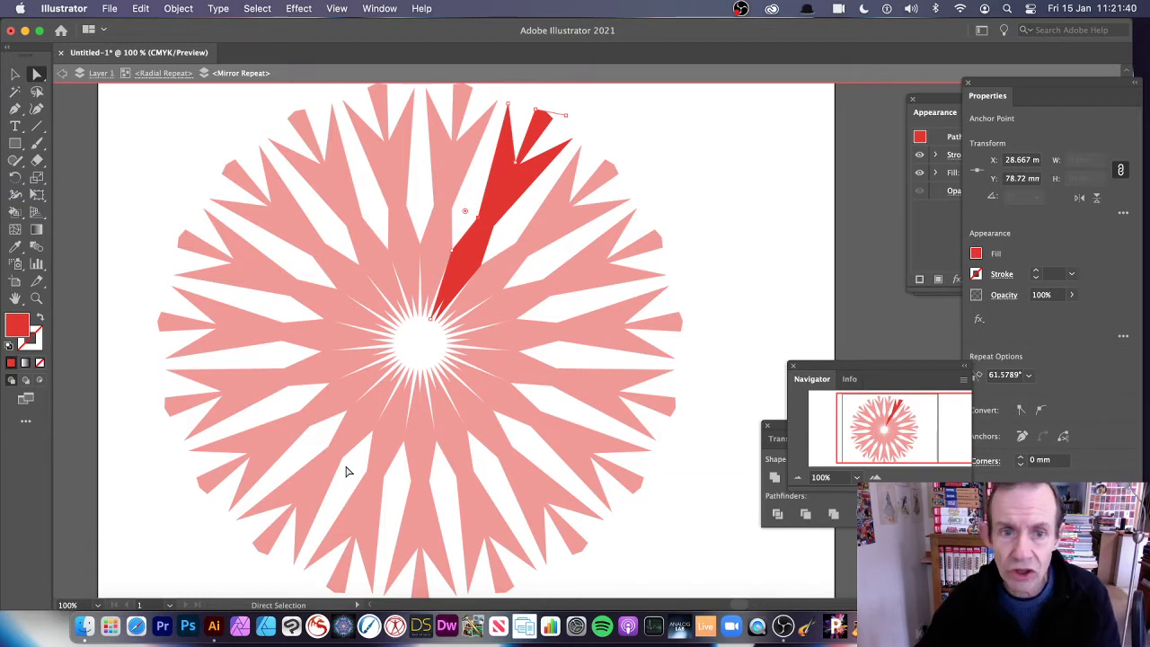
left_click_drag(509, 105, 530, 91)
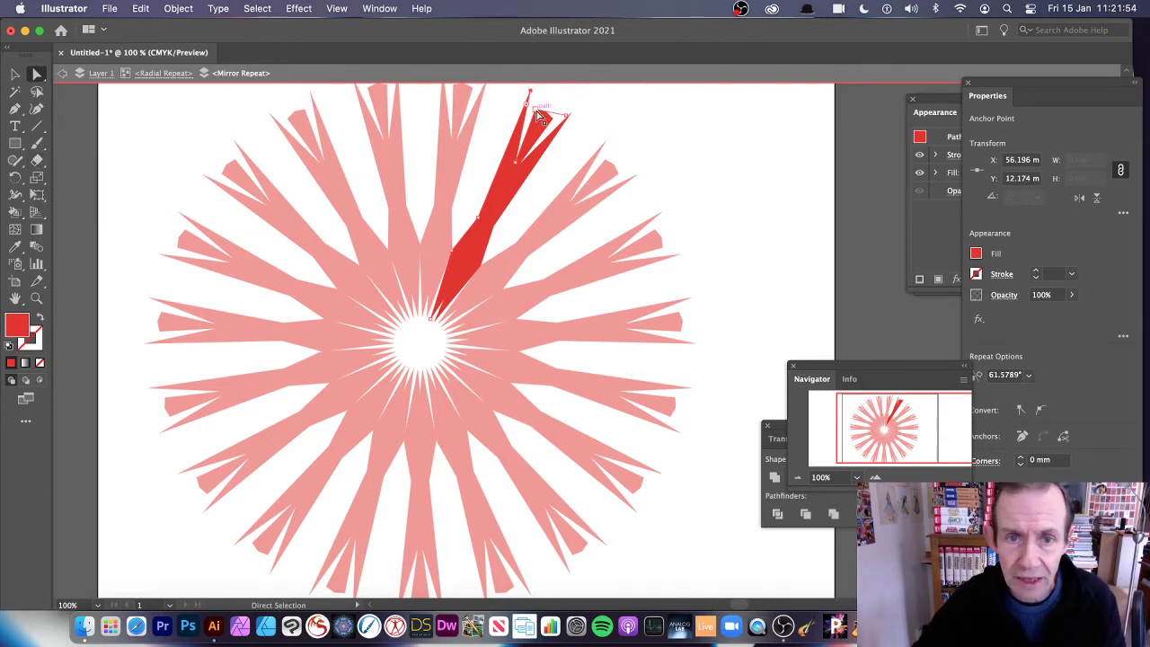
left_click_drag(530, 93, 513, 116)
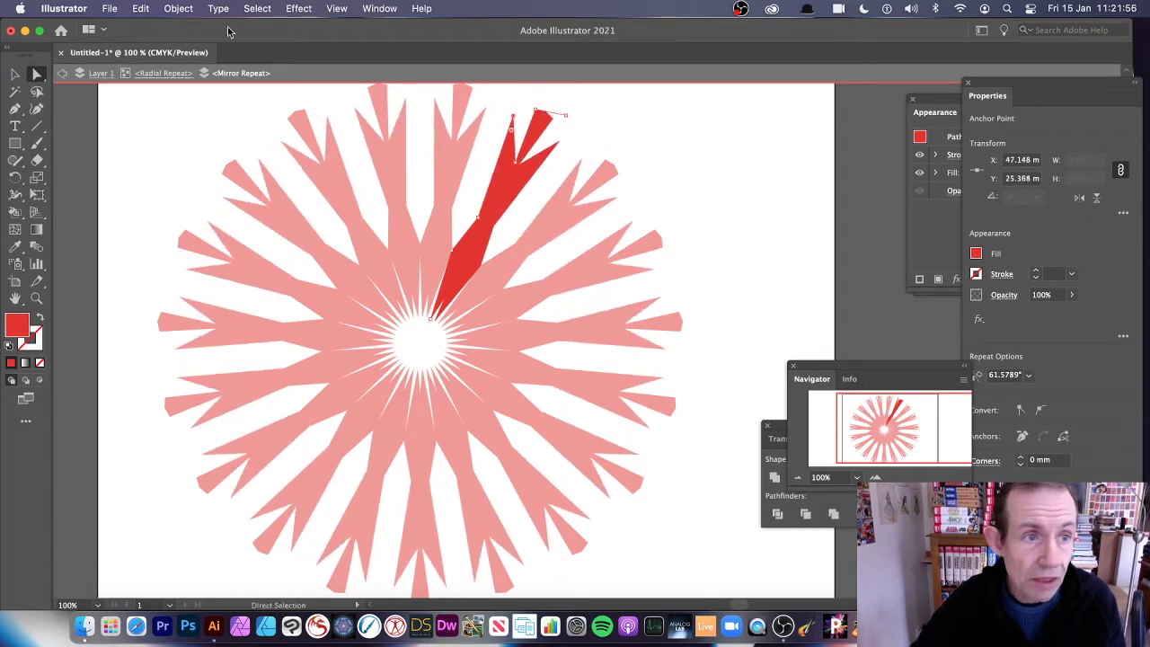
left_click(61, 75)
Step: Select the whole red starburst with the Selection tool and delete it
left_click(61, 76)
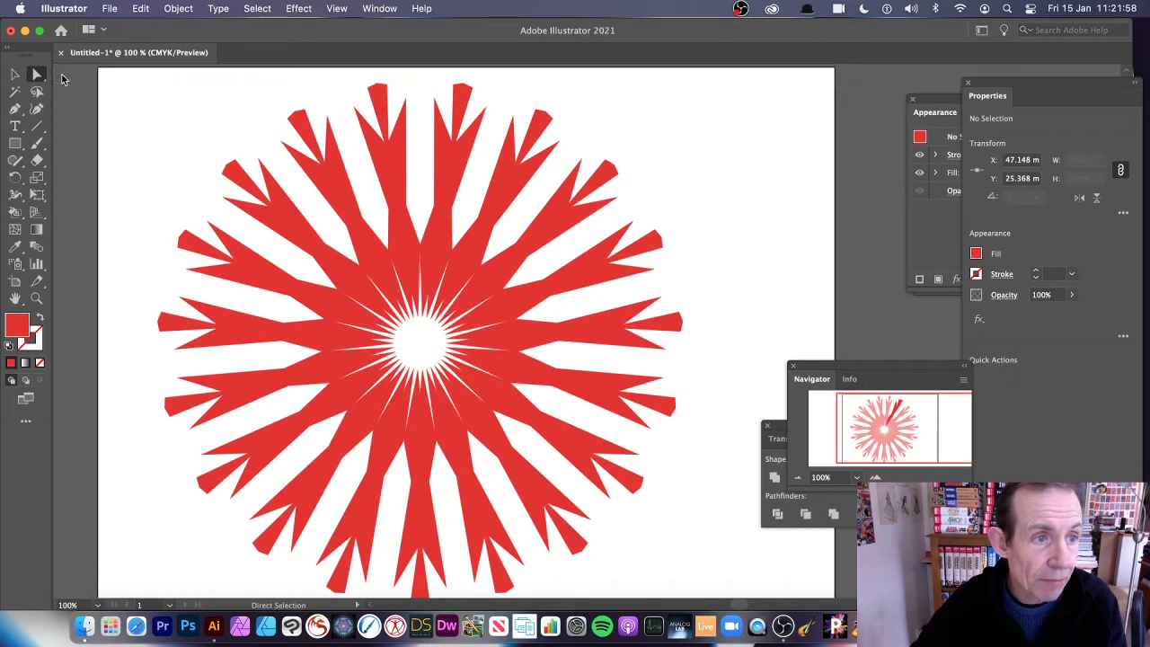
left_click(15, 75)
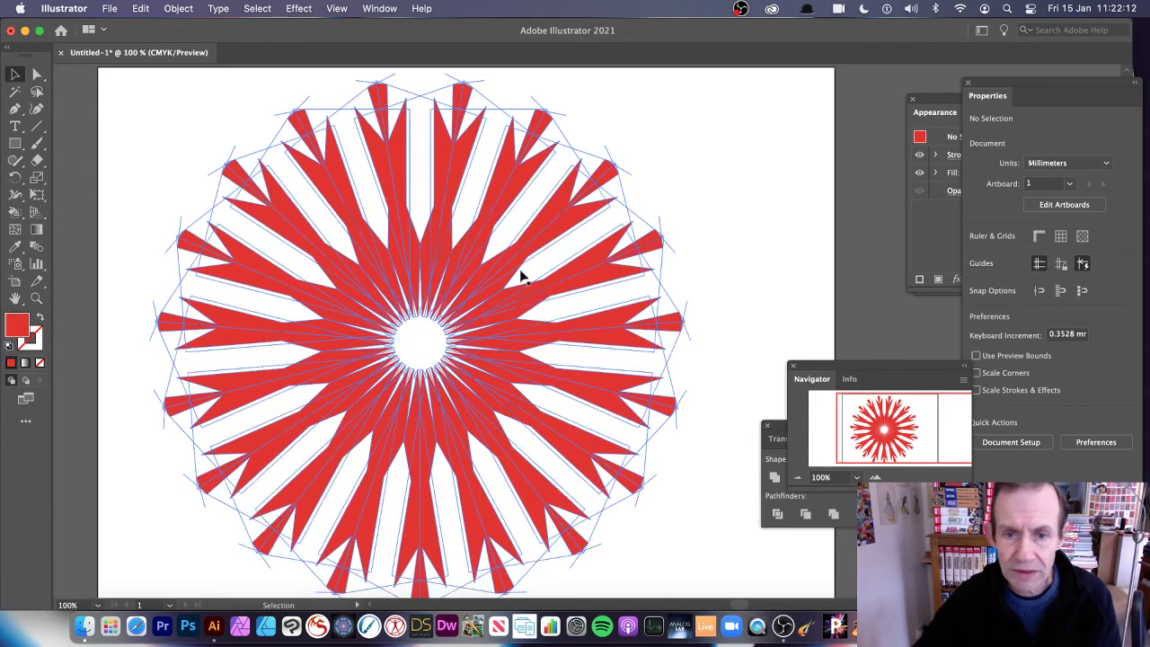
left_click_drag(541, 231, 542, 237)
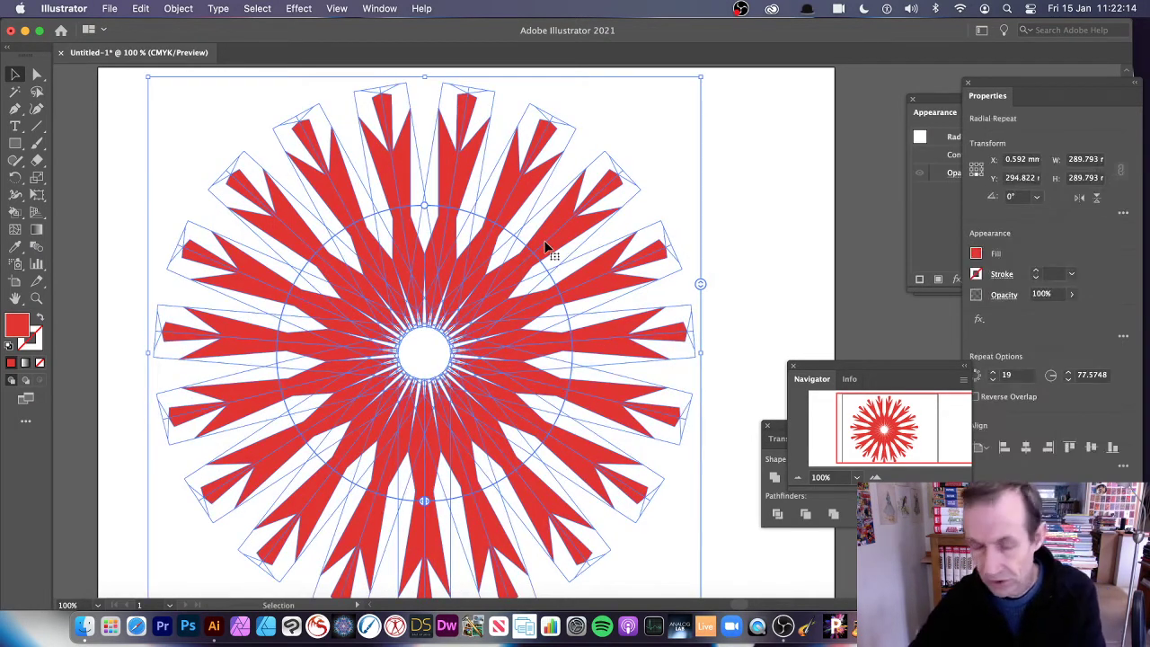
key("Delete")
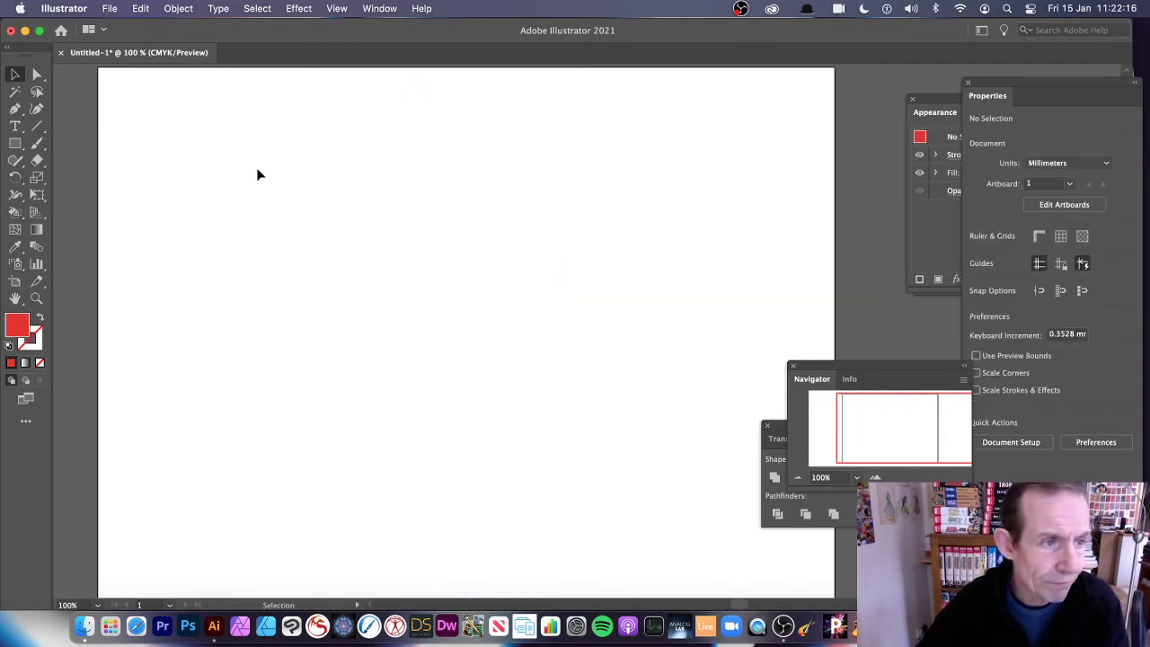
Step: Draw a tall red zigzag path with four triangular points using the Pen tool
left_click_drag(16, 109, 94, 113)
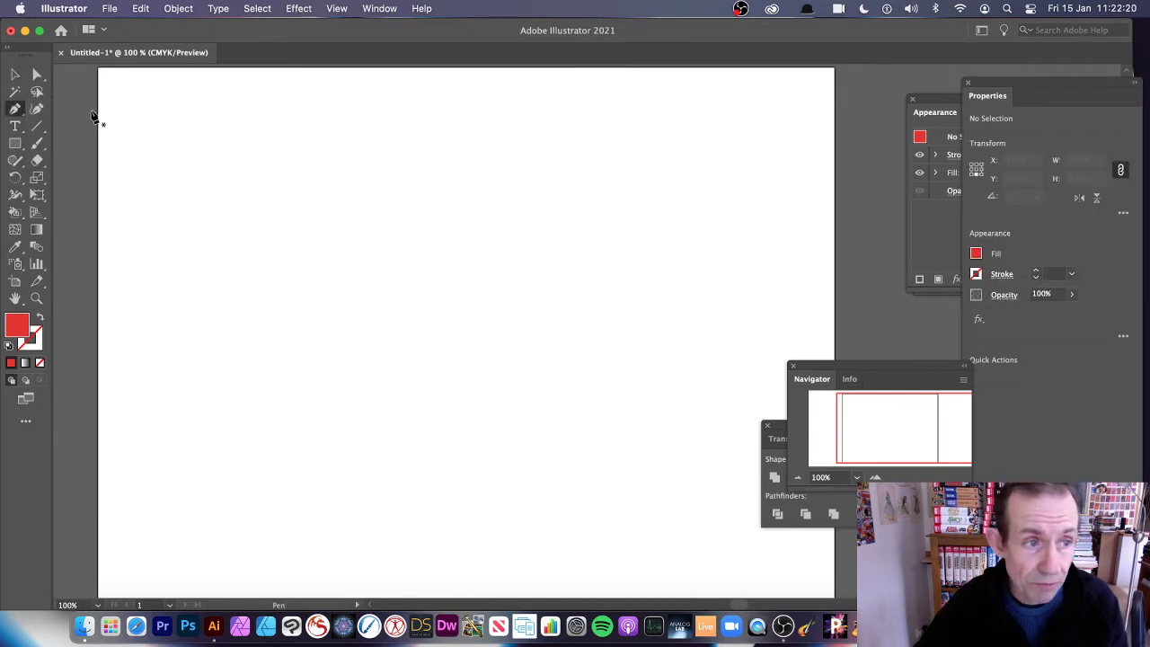
left_click(436, 338)
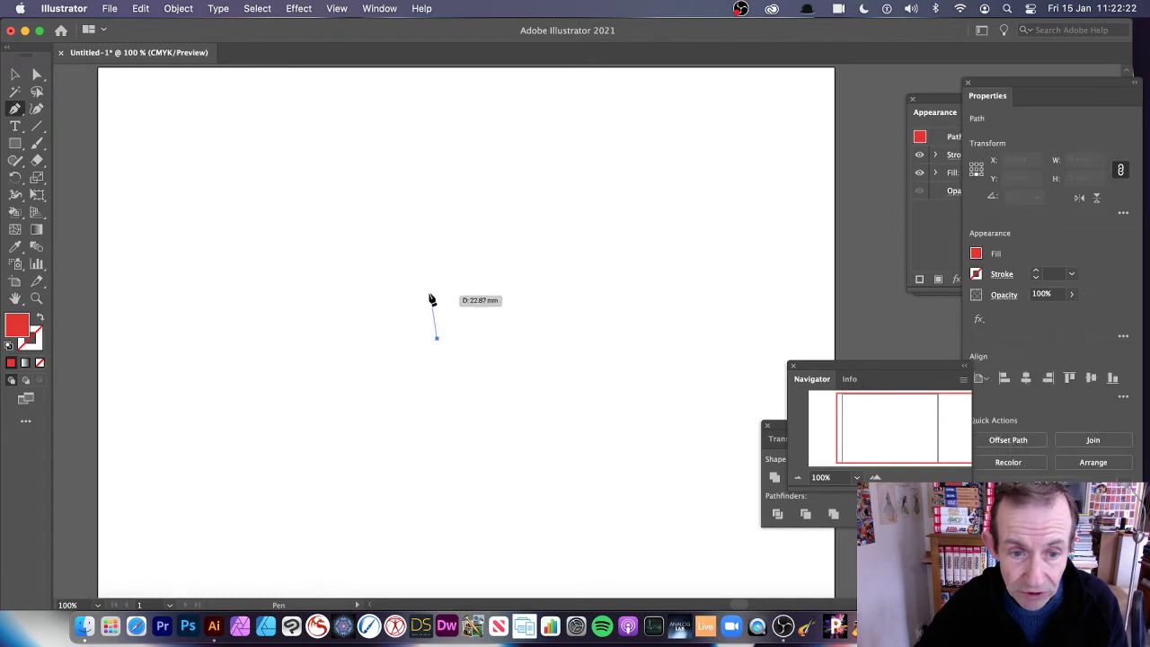
left_click(422, 289)
left_click(440, 259)
left_click(409, 221)
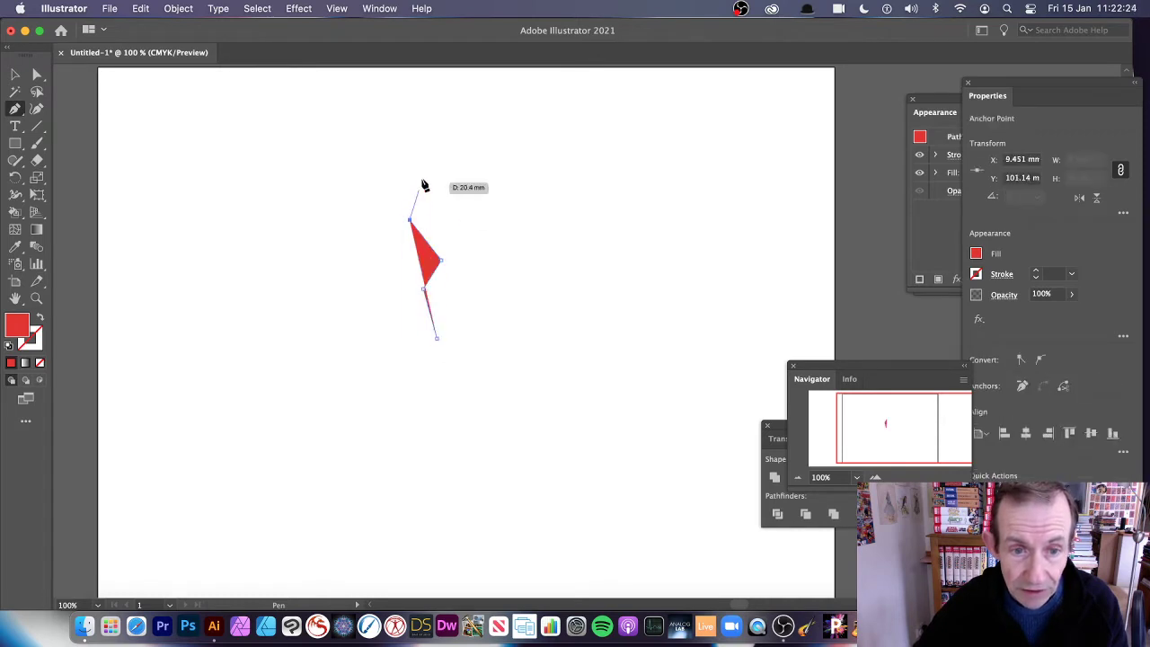
left_click(440, 172)
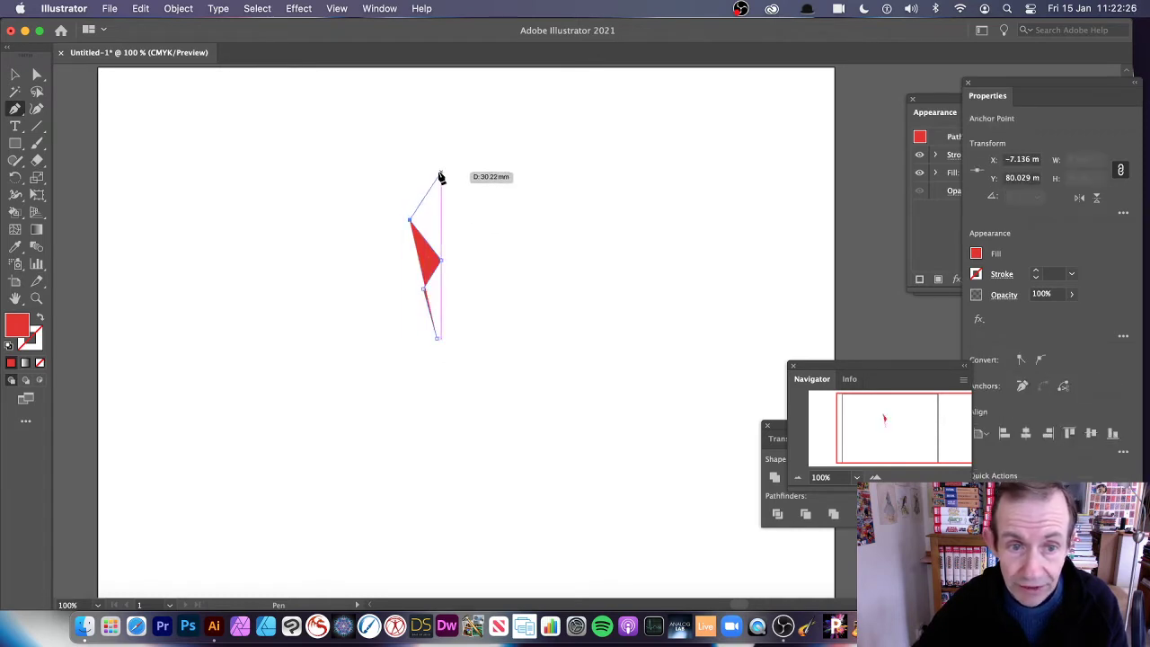
left_click(403, 147)
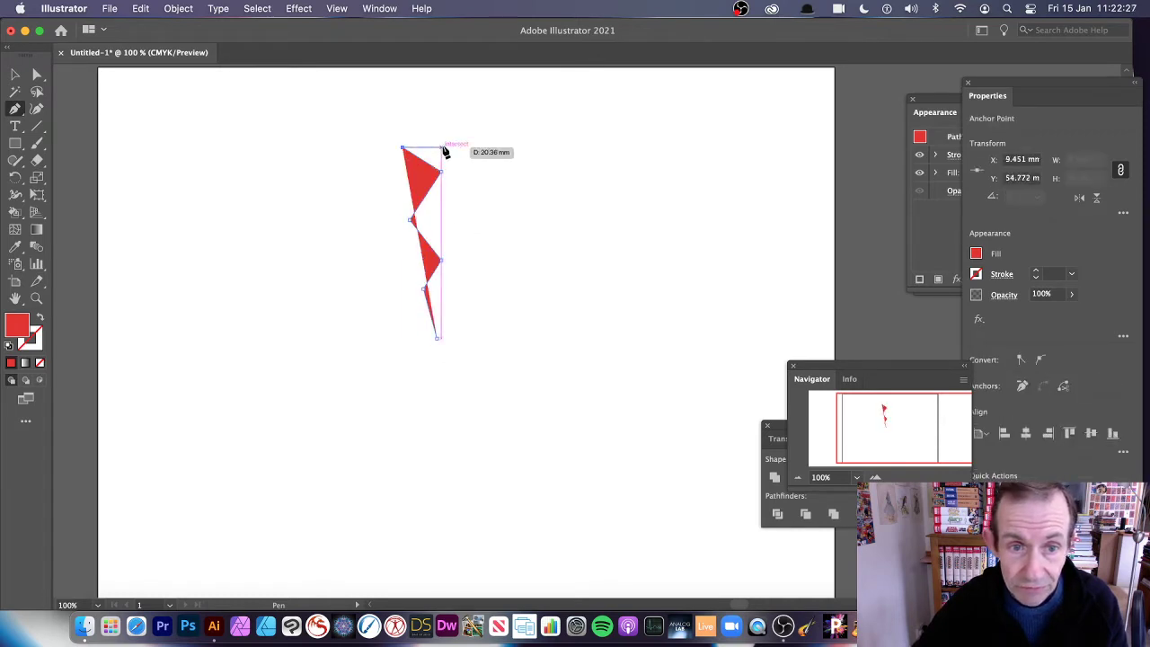
left_click(415, 87)
left_click(440, 76)
scroll(440, 108, "up", 1)
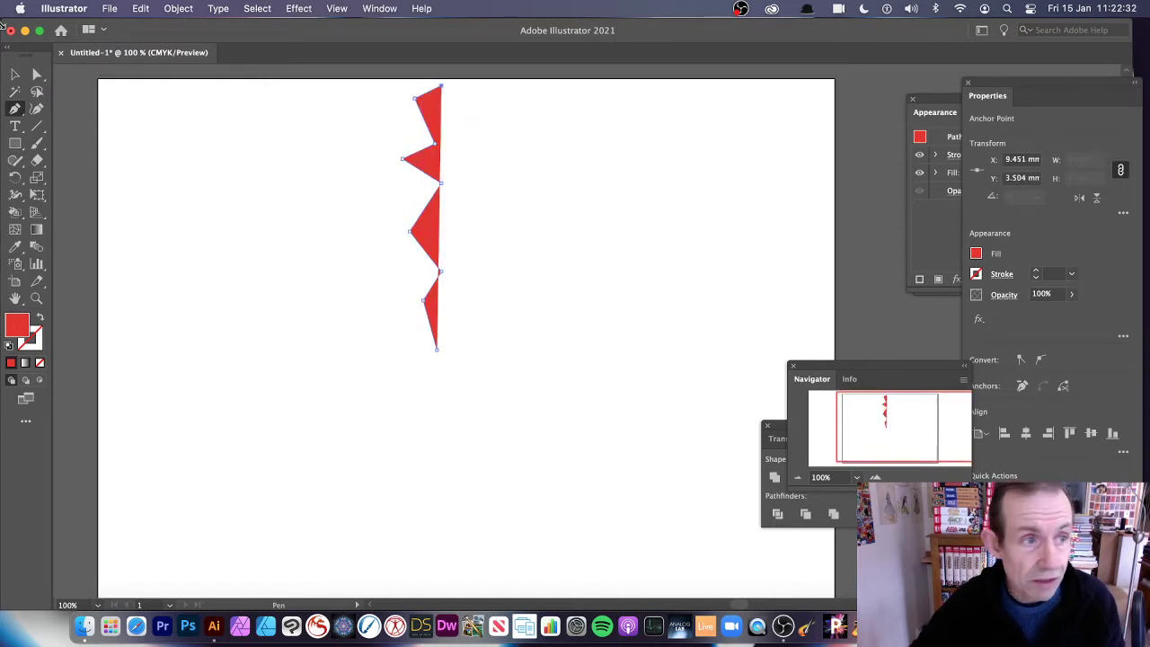
left_click(14, 76)
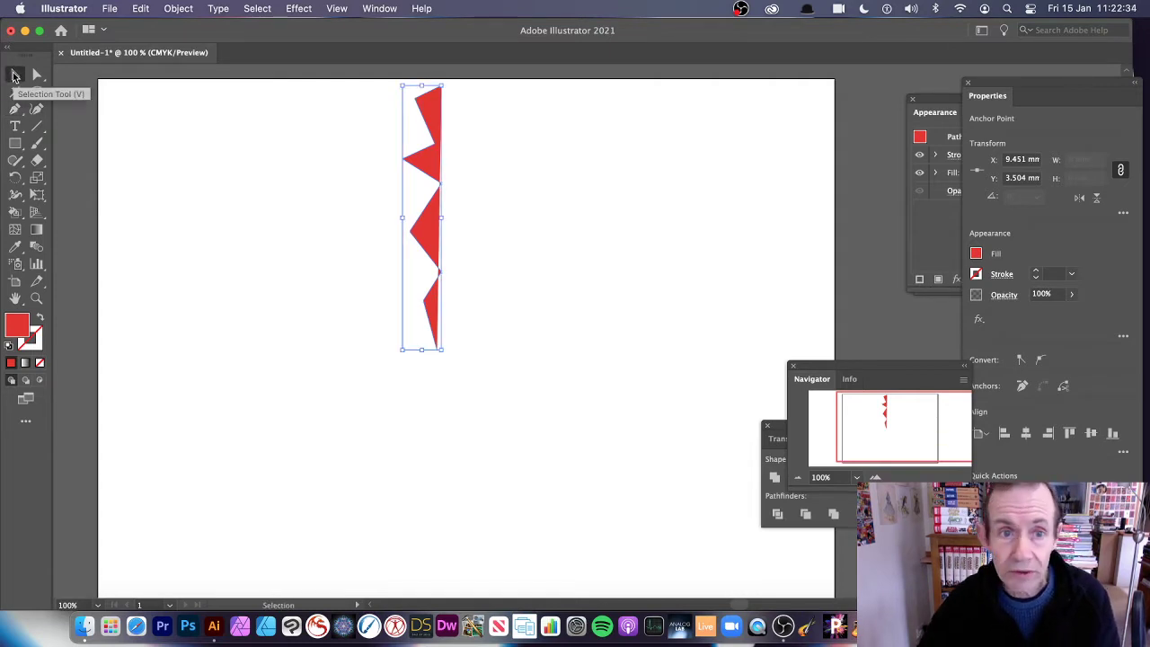
Step: Fill the zigzag green from the Properties Fill swatch and nudge it slightly lower
left_click_drag(434, 100, 419, 135)
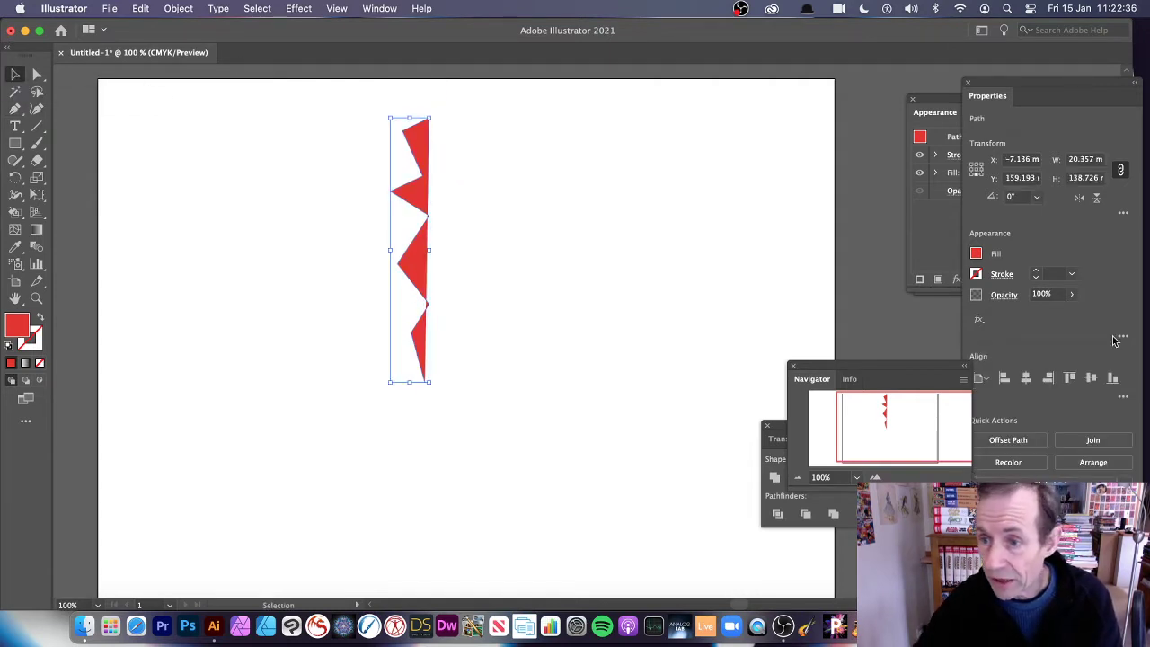
left_click(975, 258)
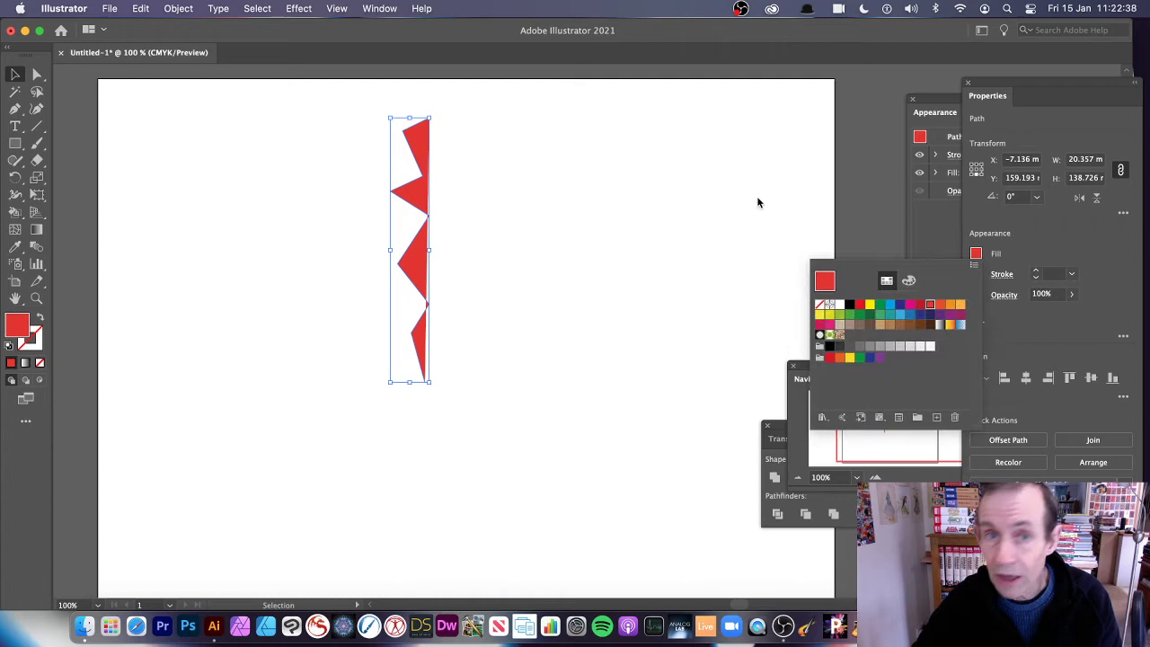
left_click(379, 8)
scroll(370, 543, "down", 2)
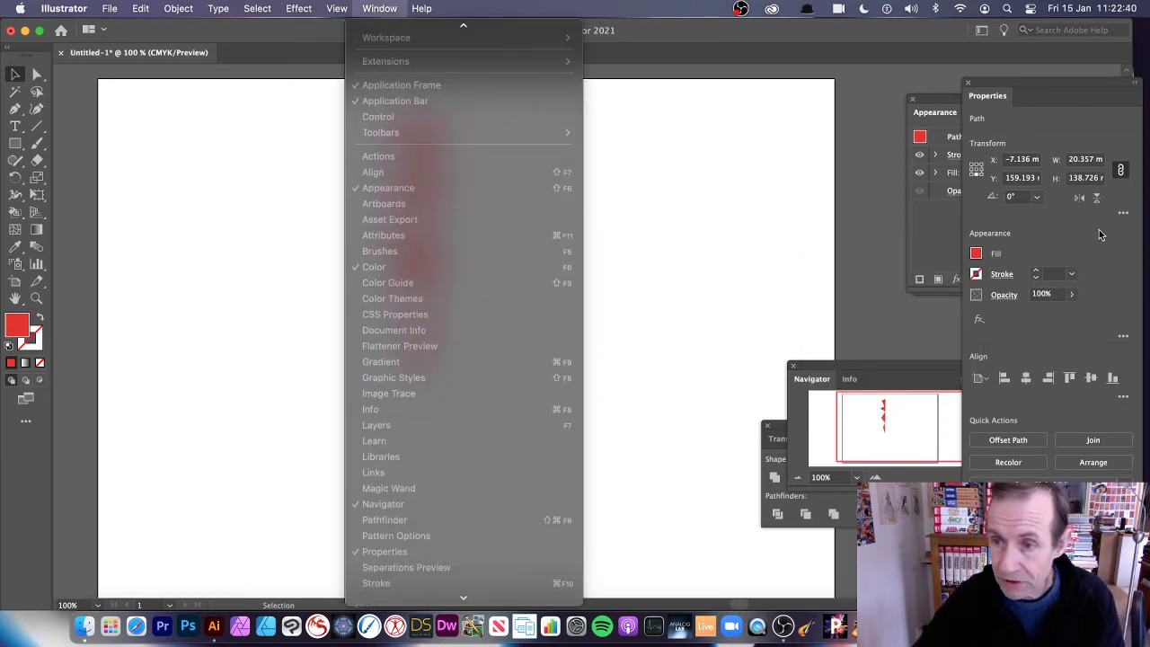
left_click(1042, 244)
left_click(976, 258)
left_click(977, 258)
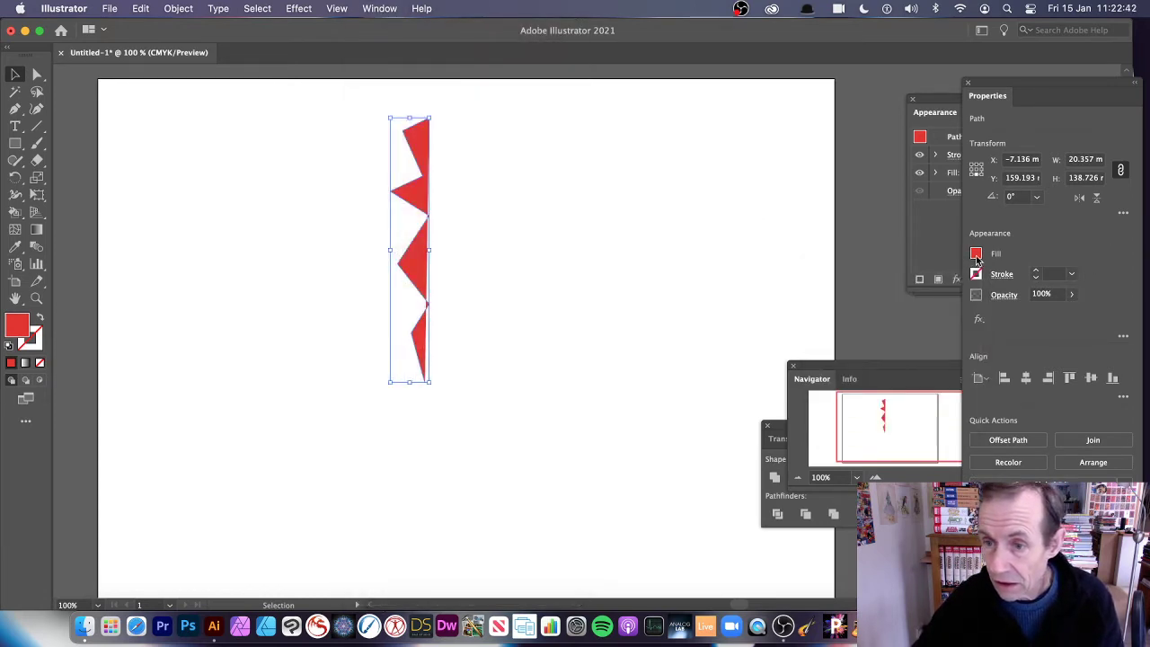
left_click(976, 258)
left_click(849, 316)
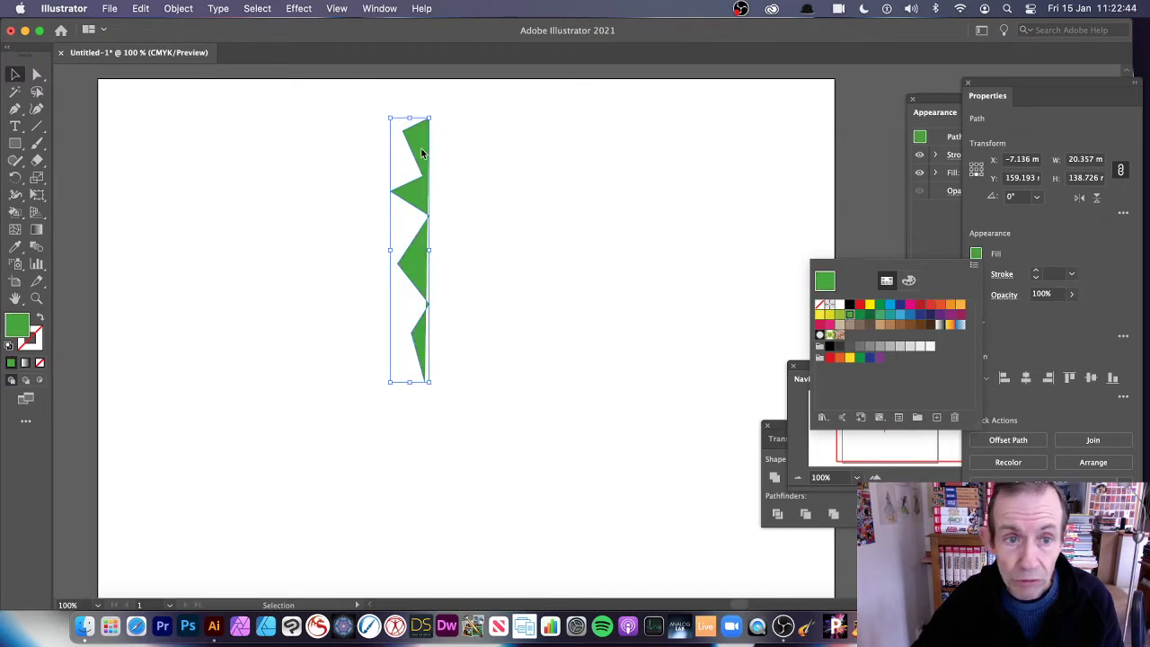
left_click(425, 180)
left_click(500, 157)
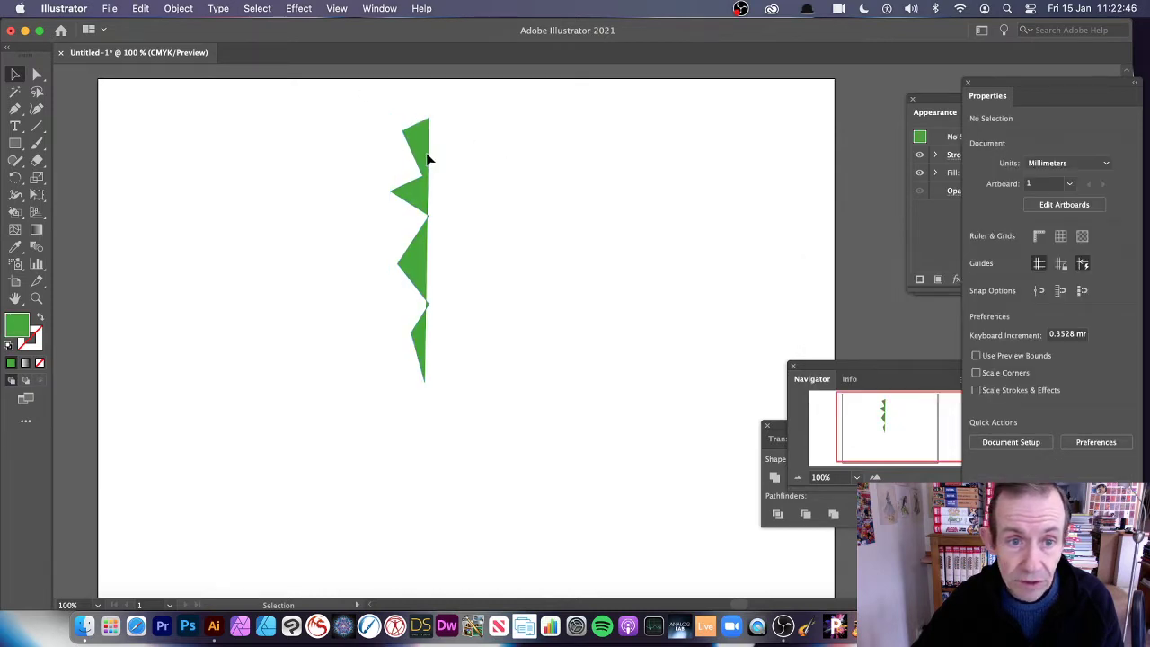
left_click_drag(425, 159, 424, 174)
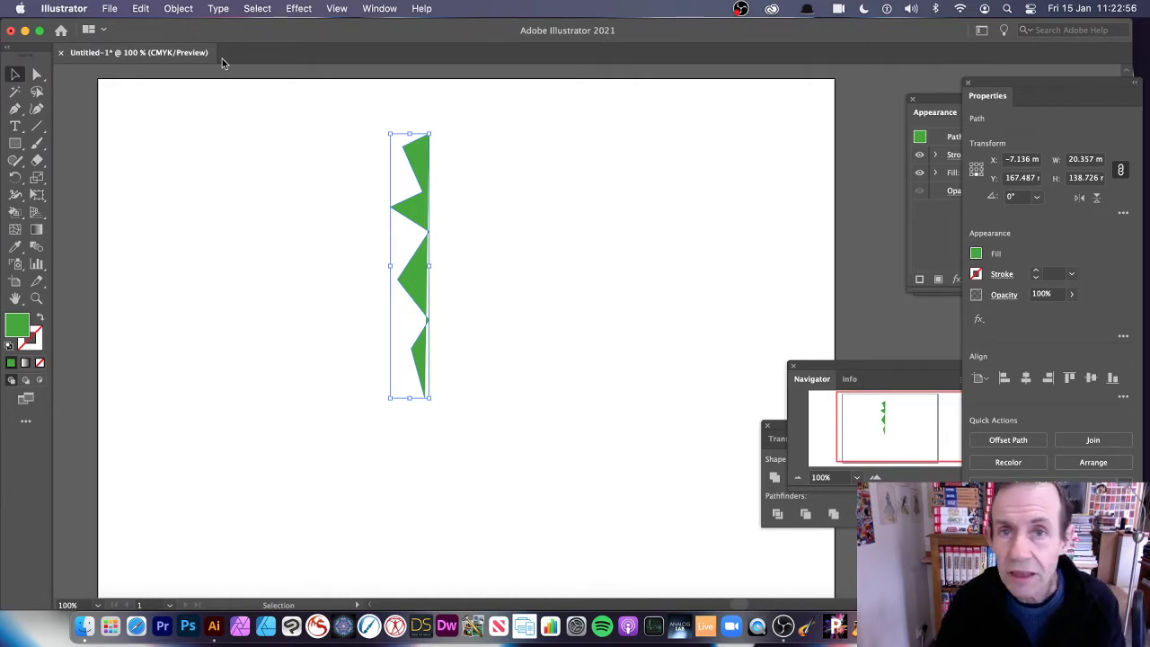
Step: Apply Object > Repeat > Mirror and resize the left half to meet the mirror axis
left_click(183, 9)
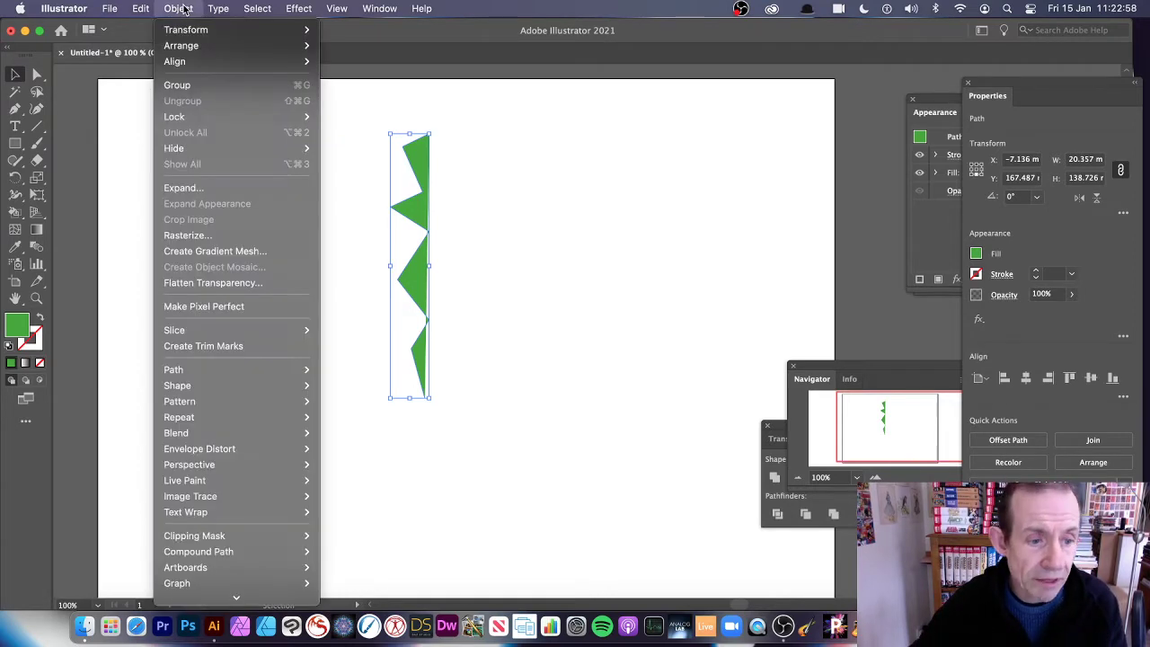
mouse_move(278, 419)
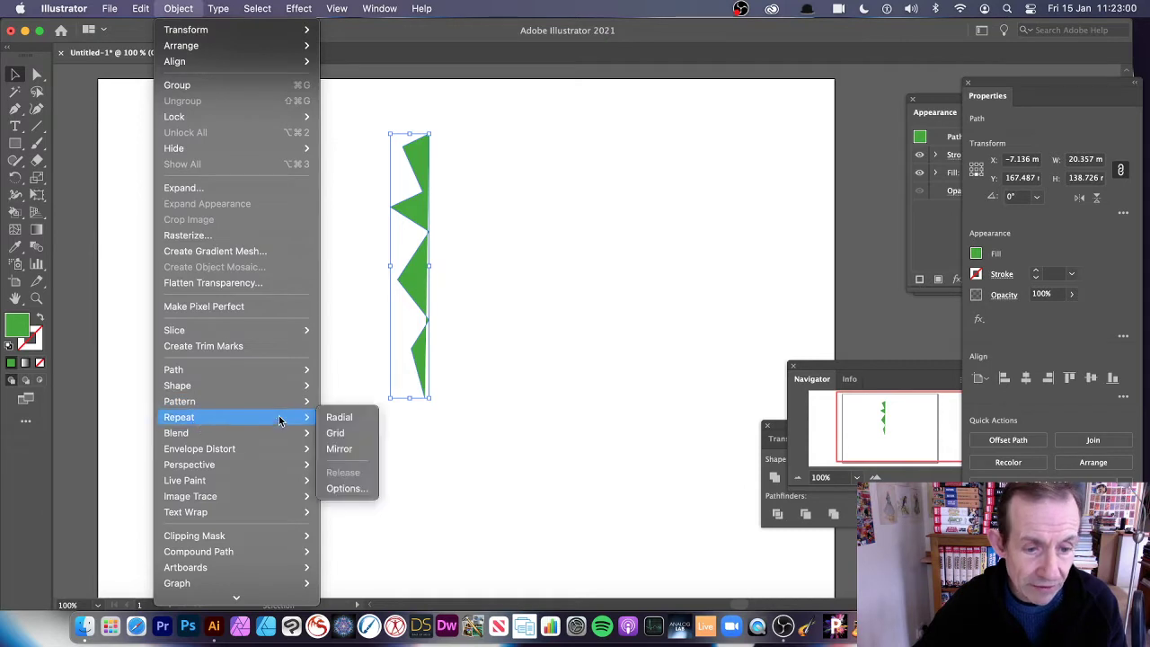
left_click(338, 448)
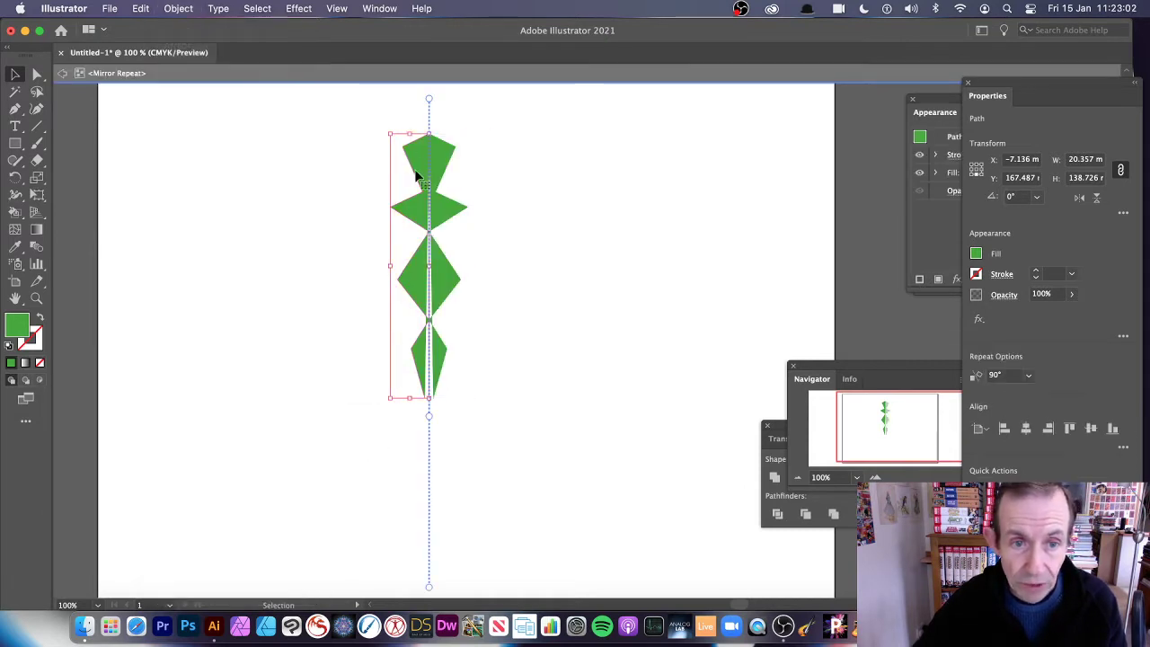
left_click_drag(411, 154, 376, 196)
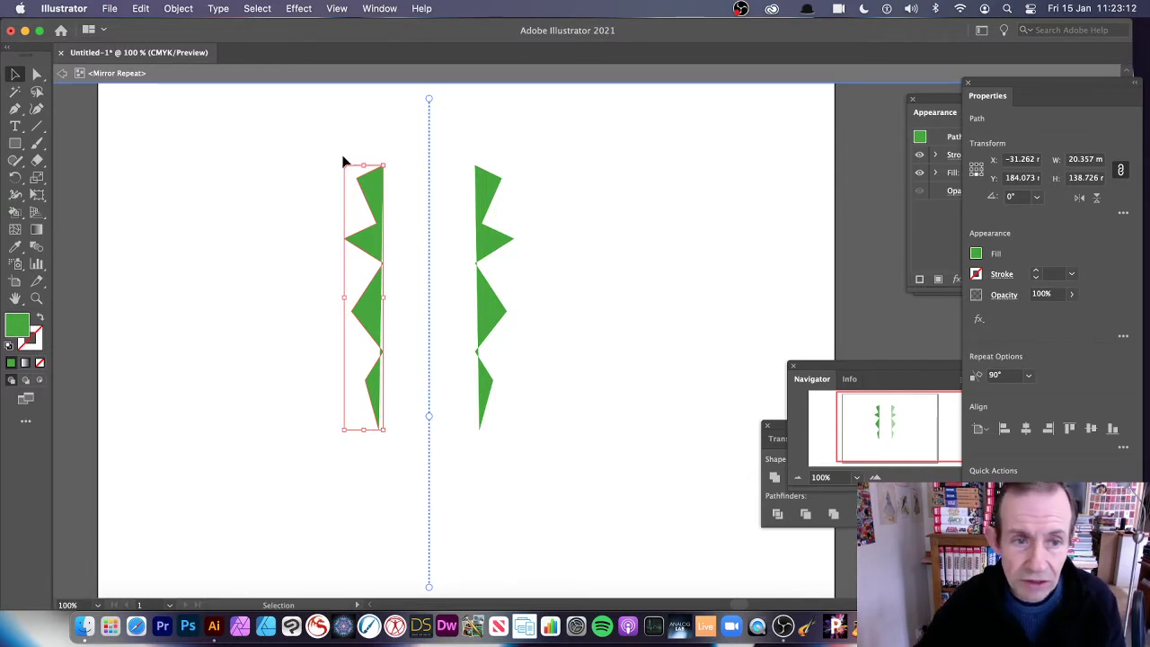
left_click_drag(342, 162, 410, 205)
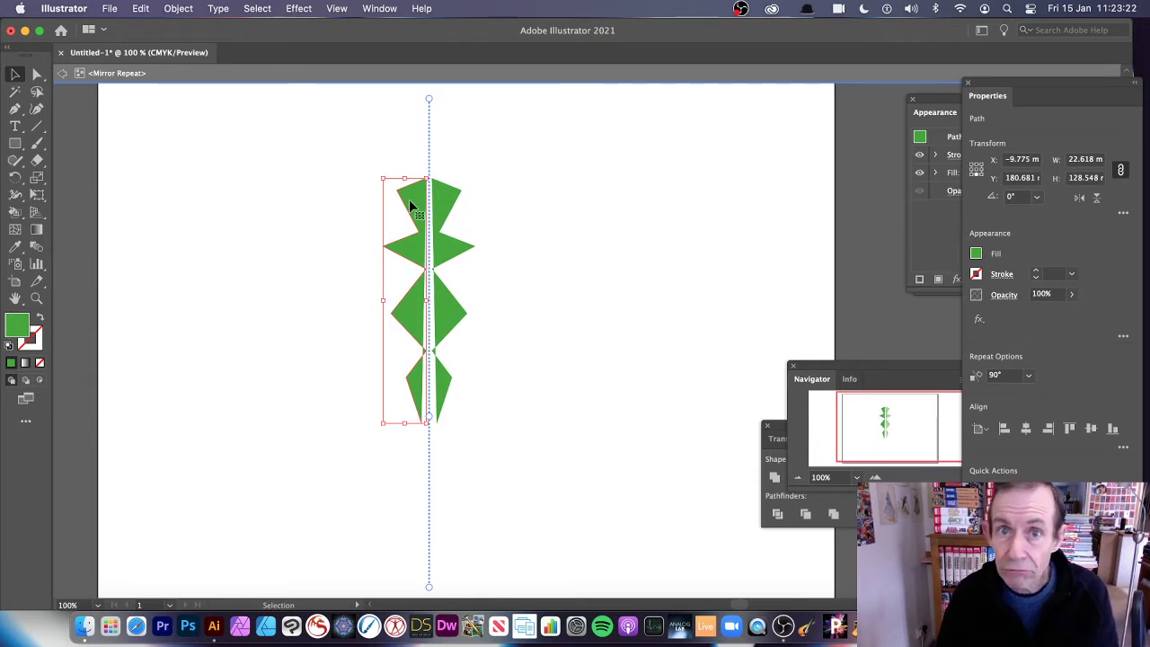
Step: With Direct Selection, drag the leaf's left anchors upward and outward into long pointed blades
left_click(14, 110)
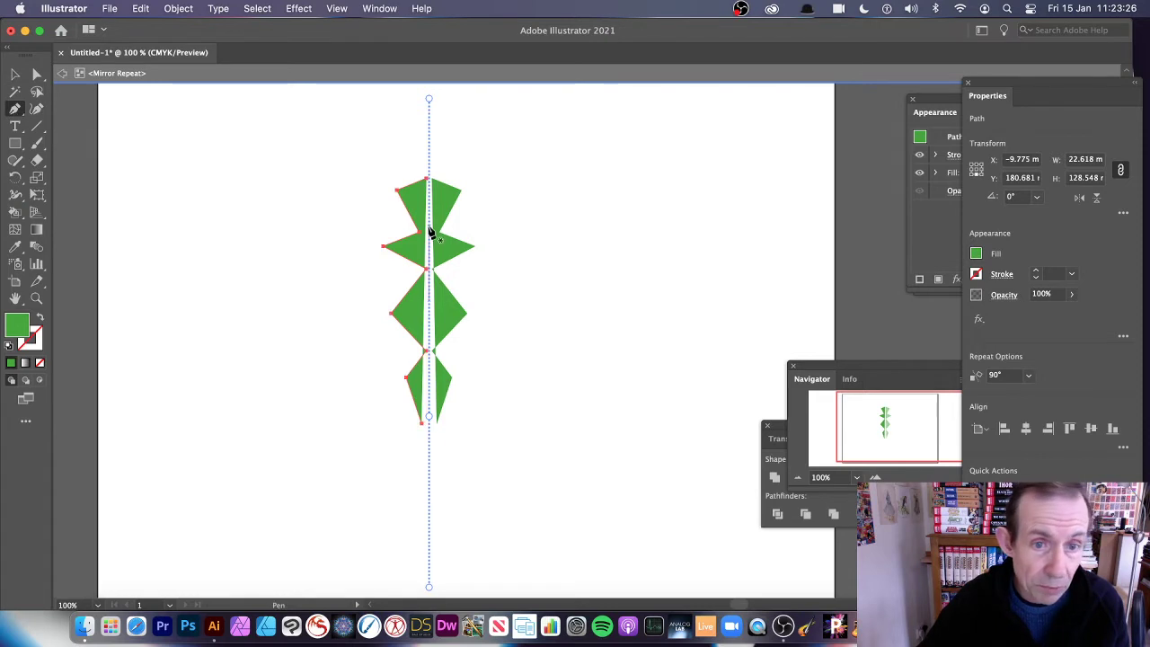
key("p")
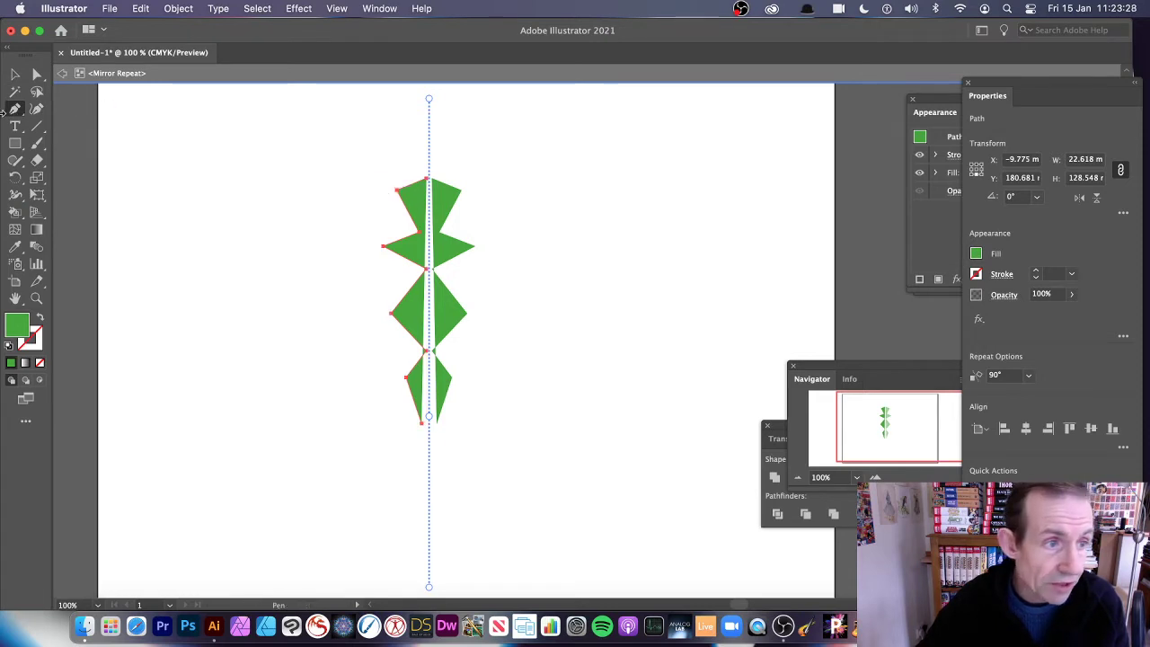
left_click(36, 76)
left_click(39, 77)
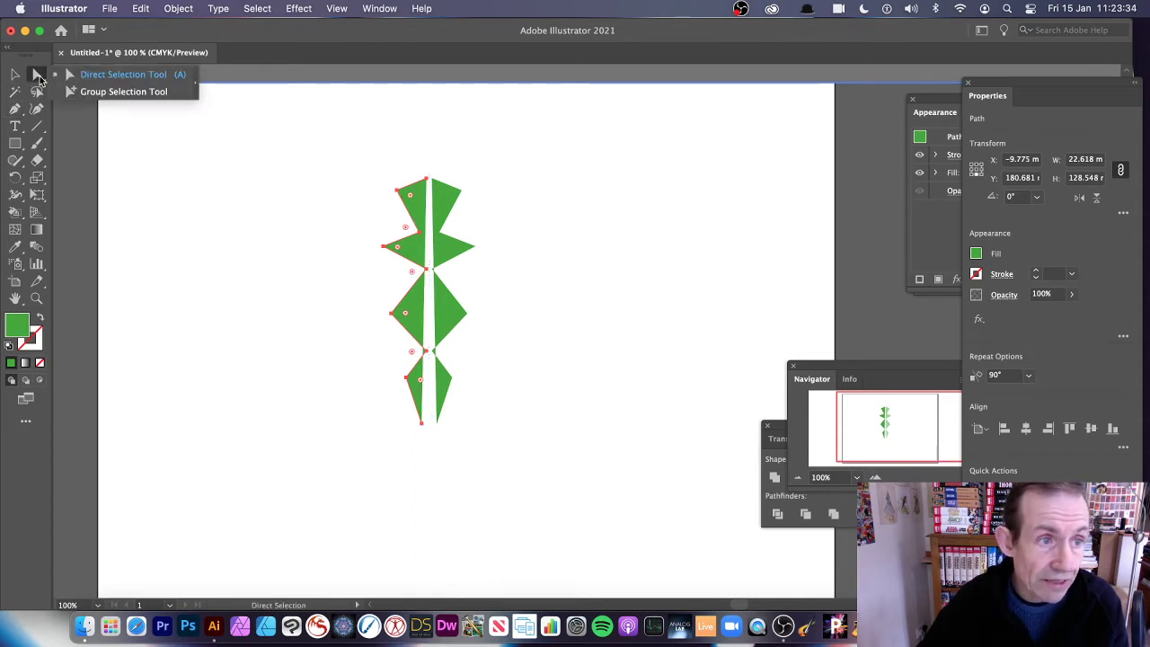
left_click(112, 82)
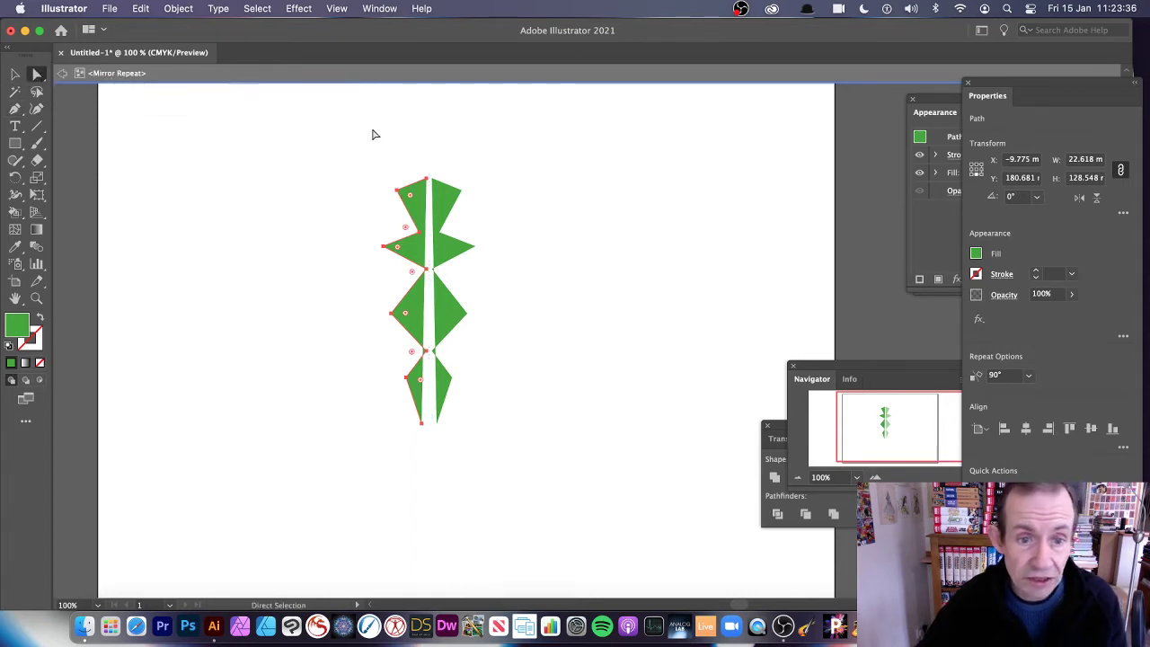
left_click(392, 184)
left_click_drag(406, 210, 389, 128)
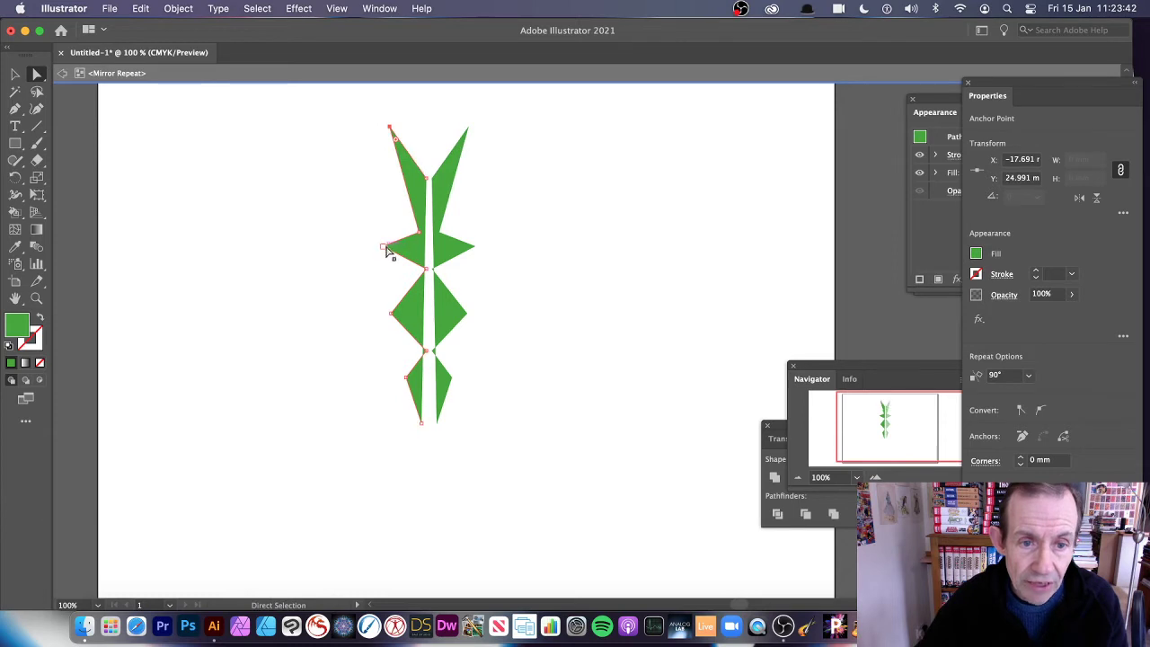
left_click_drag(384, 247, 388, 201)
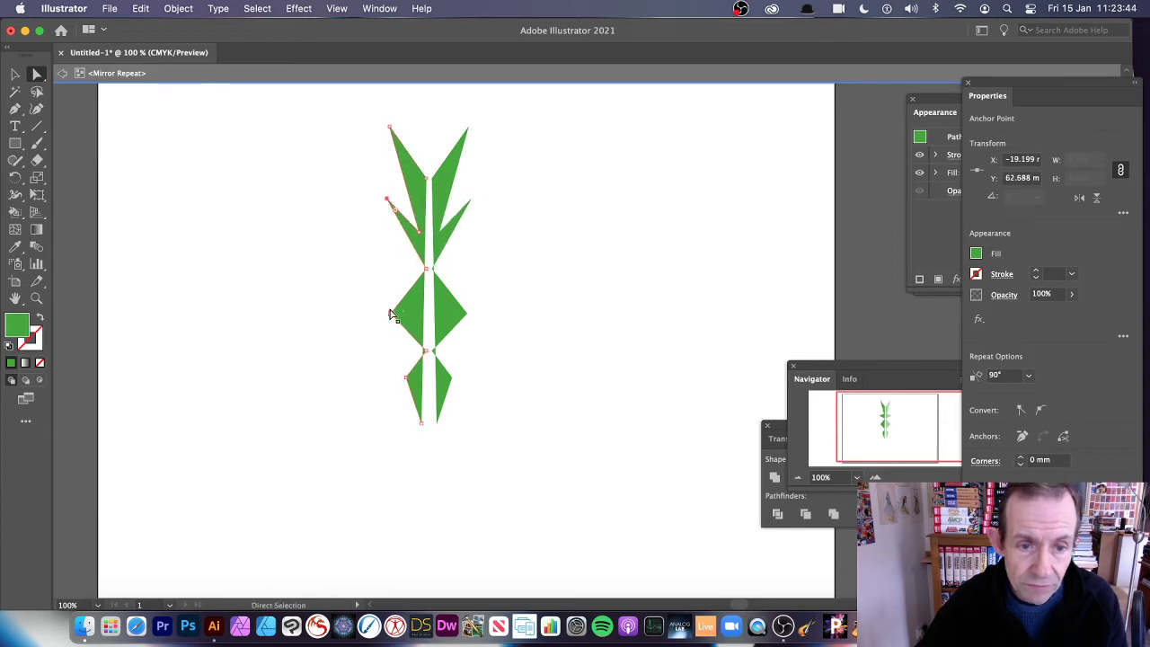
left_click_drag(389, 318, 387, 265)
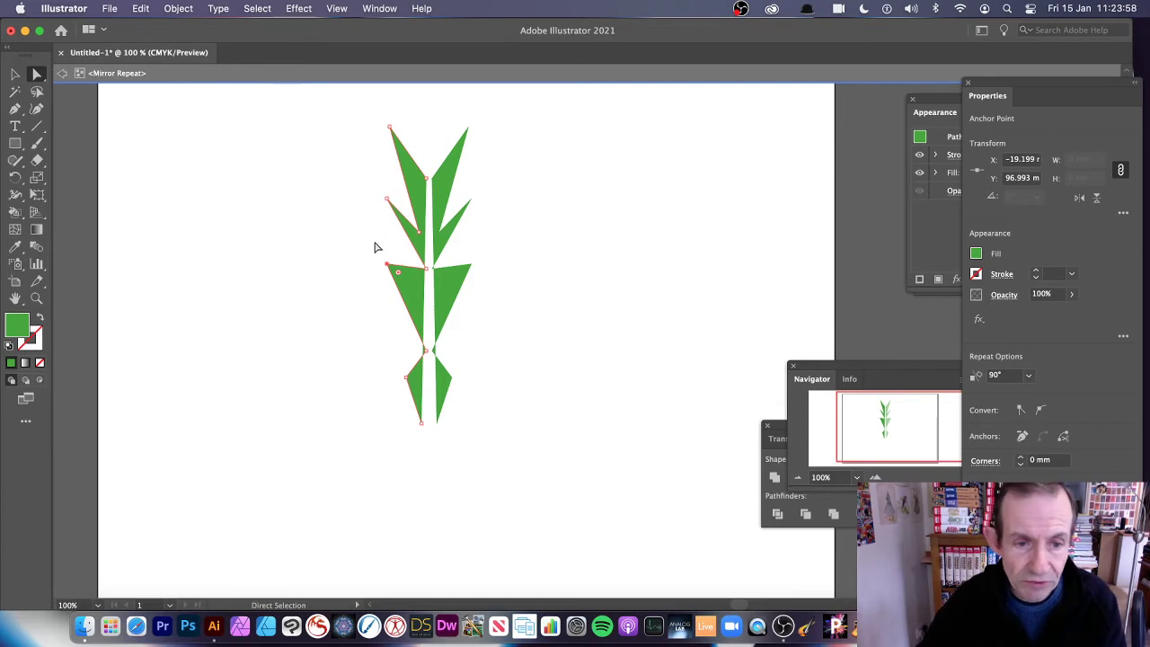
left_click_drag(384, 268, 372, 205)
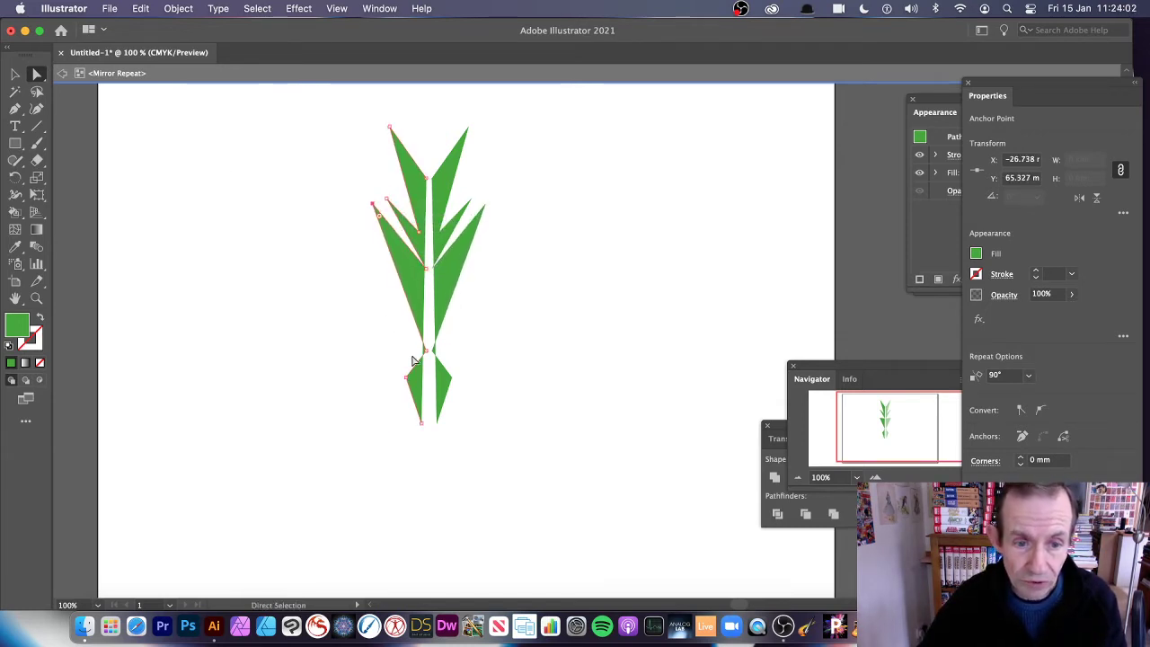
left_click_drag(429, 355, 415, 307)
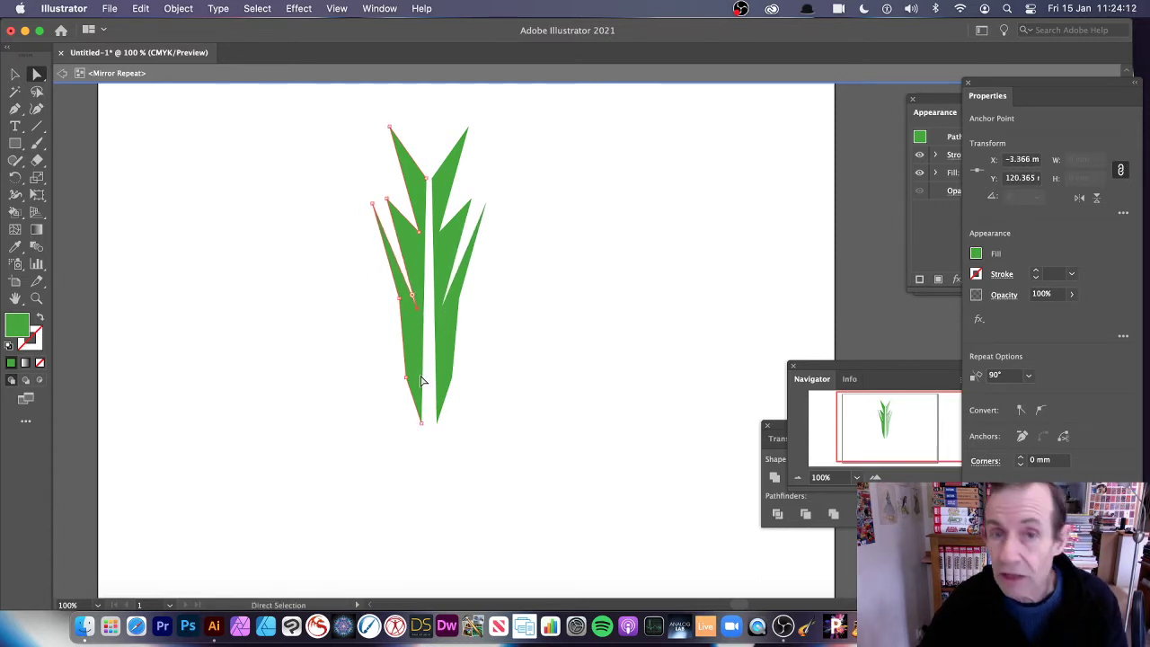
mouse_move(406, 378)
left_mouse_down()
mouse_move(413, 321)
mouse_move(401, 301)
mouse_move(407, 392)
left_mouse_up()
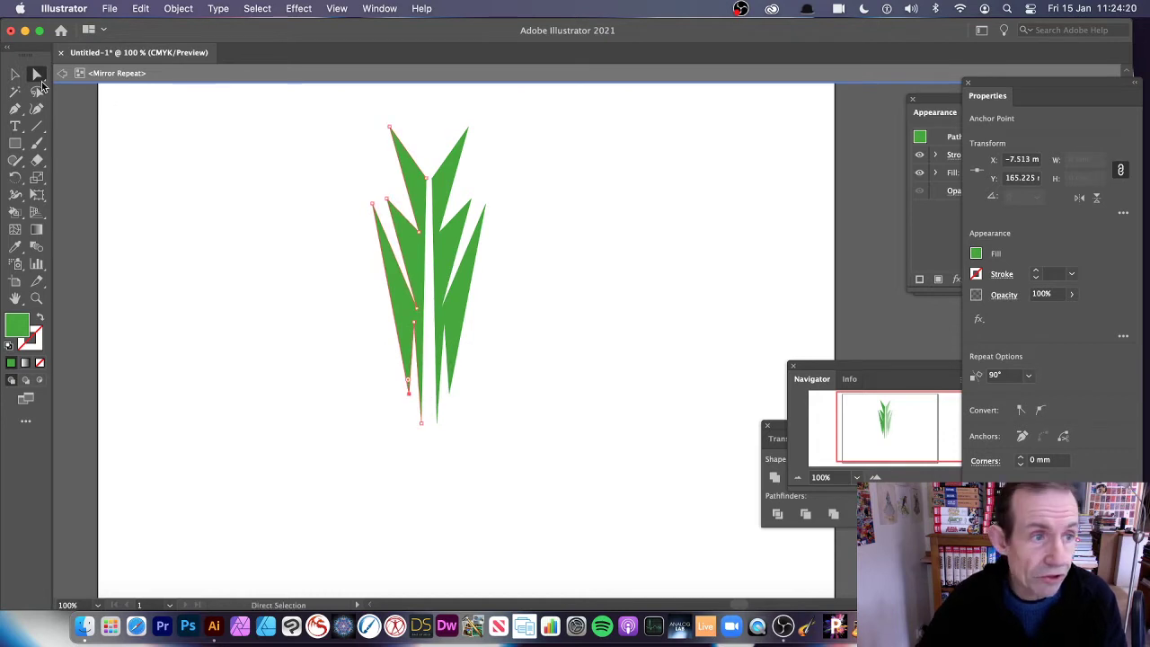
Step: Clear the selection and exit mirror repeat isolation mode
left_click(14, 73)
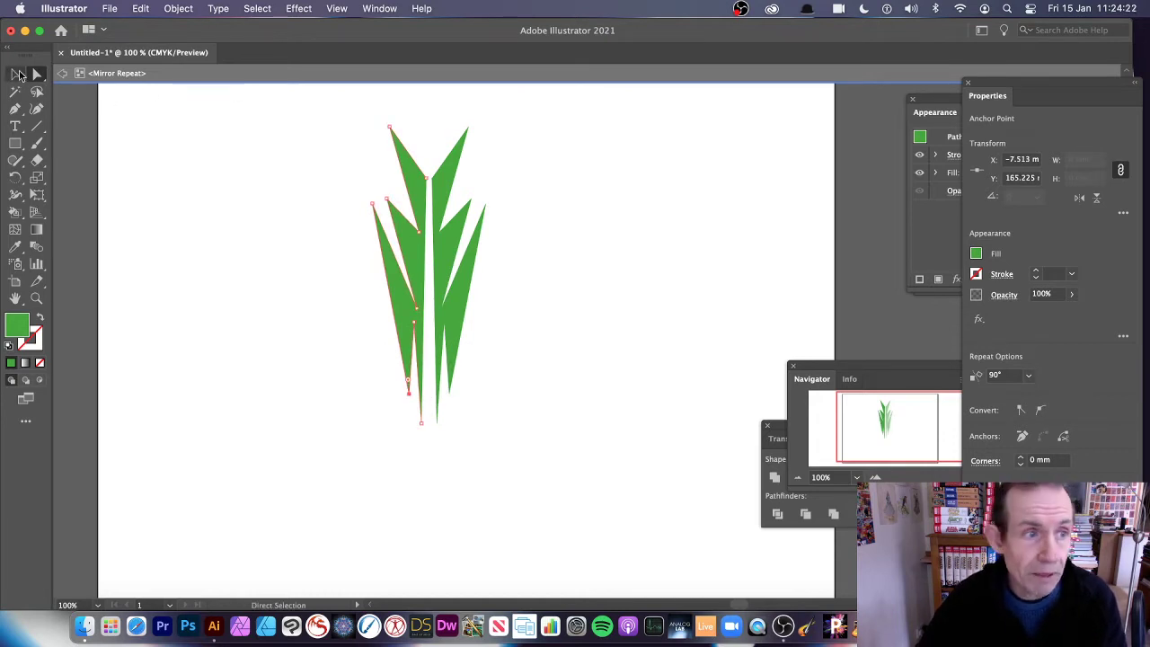
left_click(370, 170)
left_click(564, 254)
left_click(465, 270)
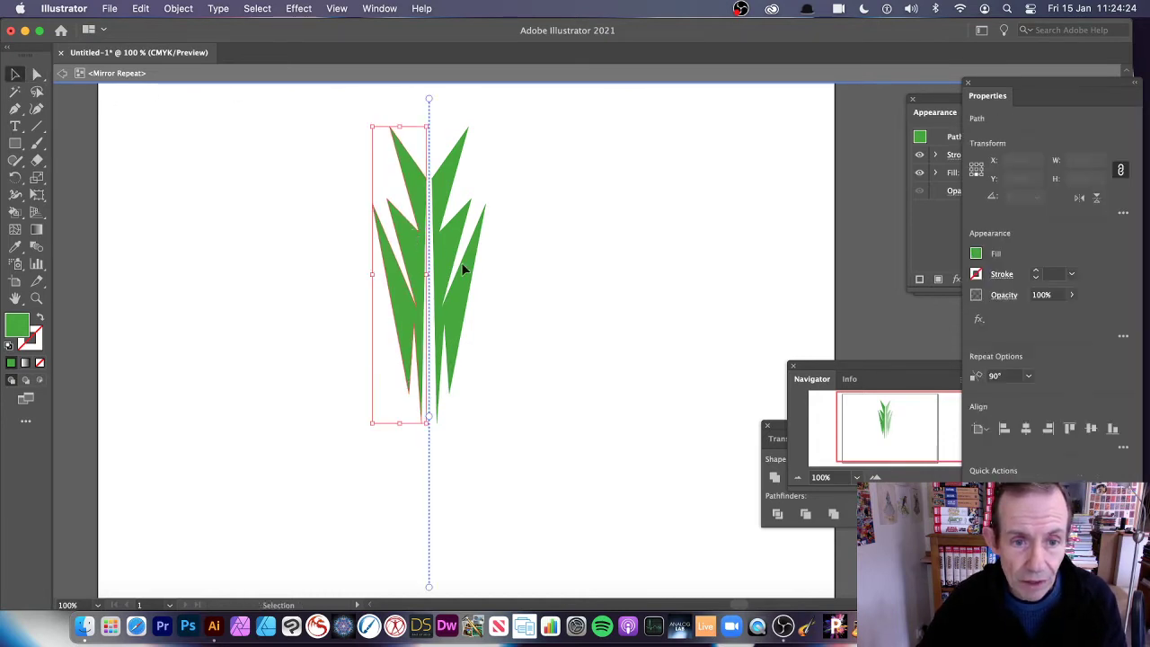
left_click(79, 92)
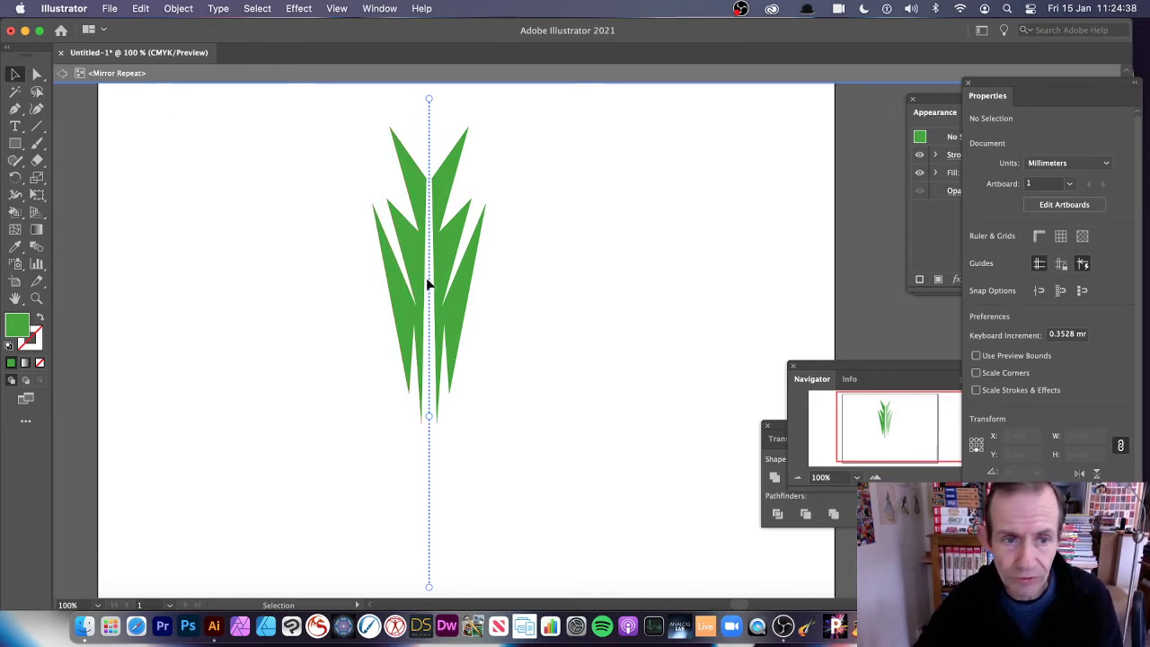
left_click(62, 74)
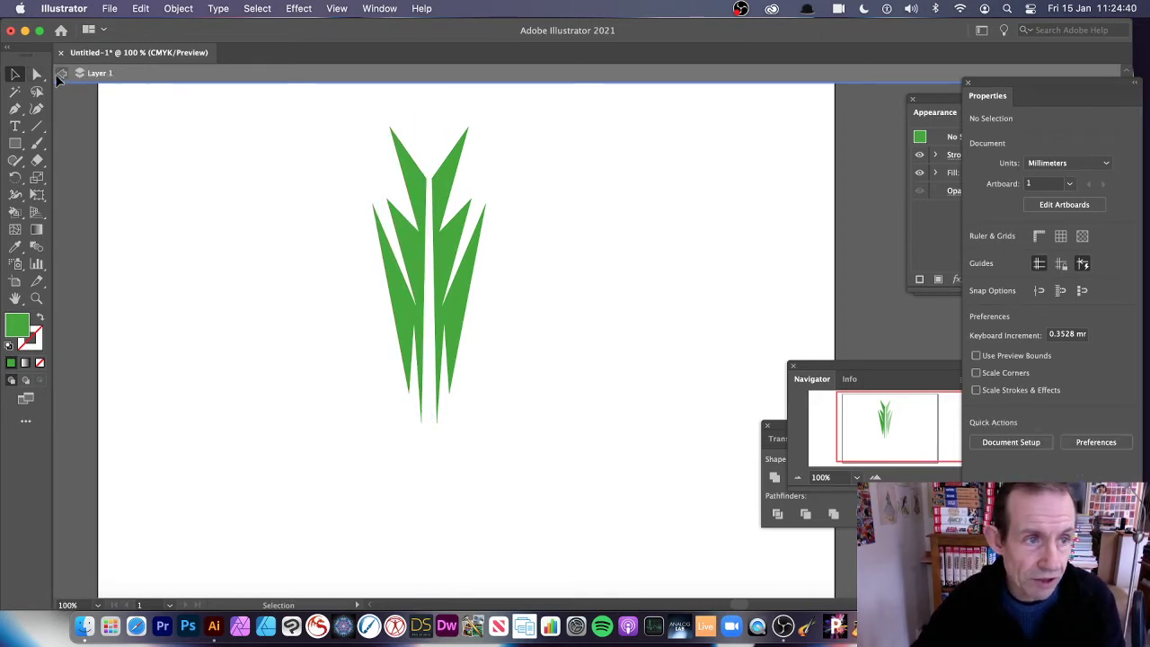
left_click(62, 73)
Step: Scale the Mirror Repeat leaf proportionally down to about 37.32 × 97.552 mm
left_click(457, 234)
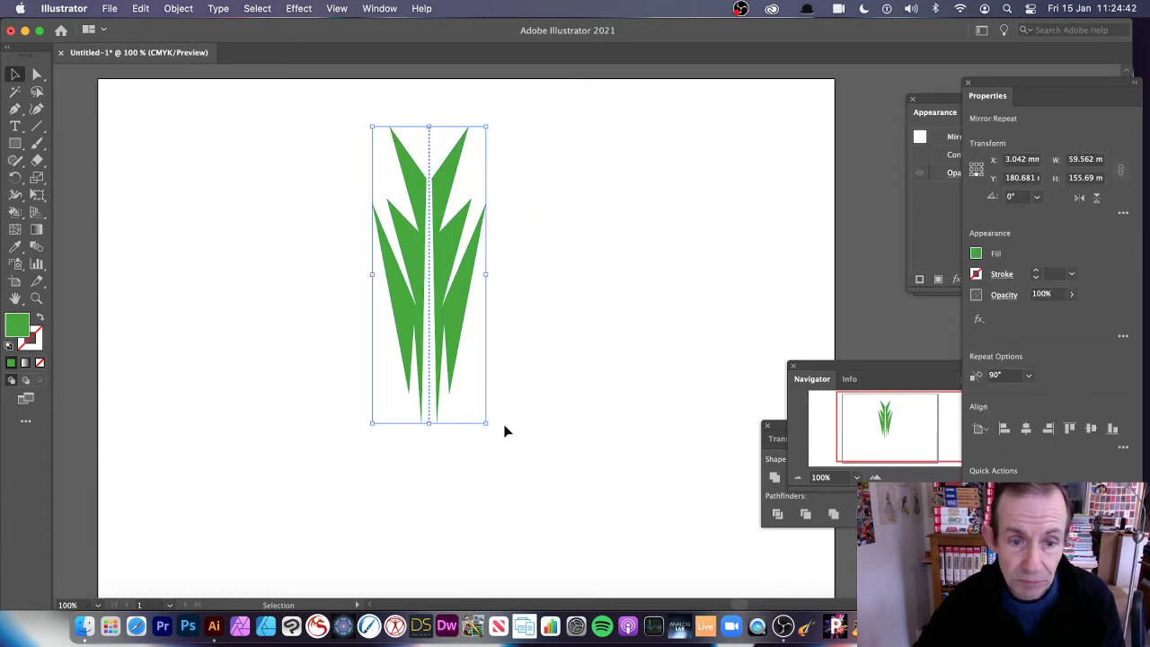
left_click_drag(486, 421, 462, 361)
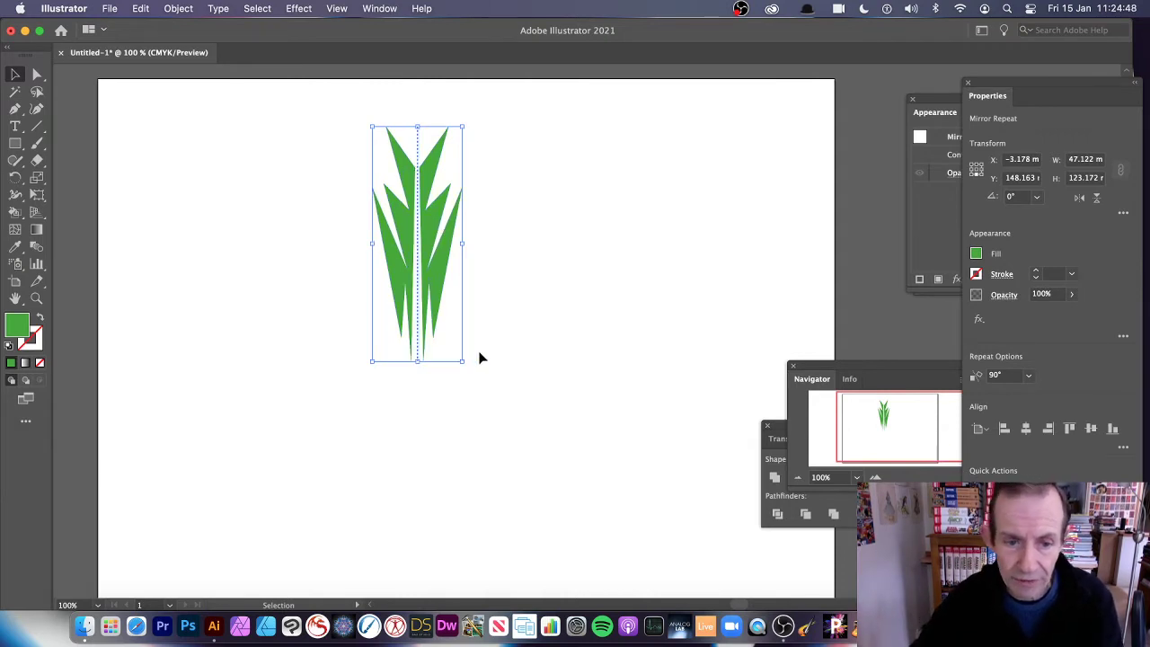
left_click_drag(460, 363, 443, 312)
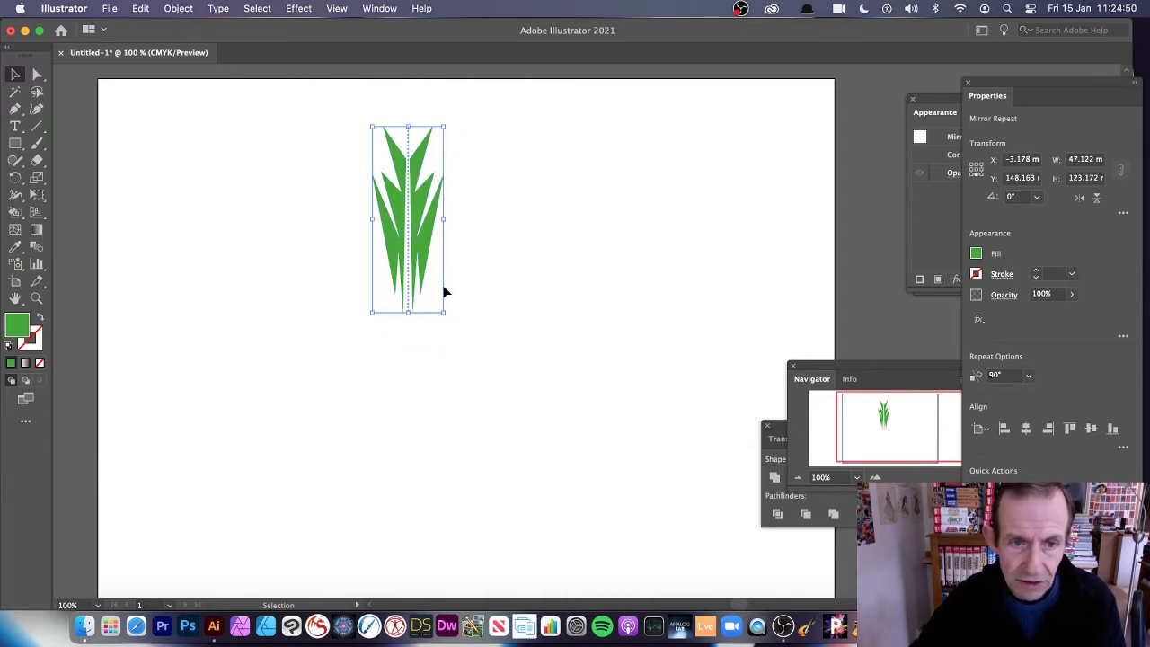
Step: Radially repeat the leaf into a ring of 13 instances with about 80.67 mm radius
left_click(177, 9)
mouse_move(288, 417)
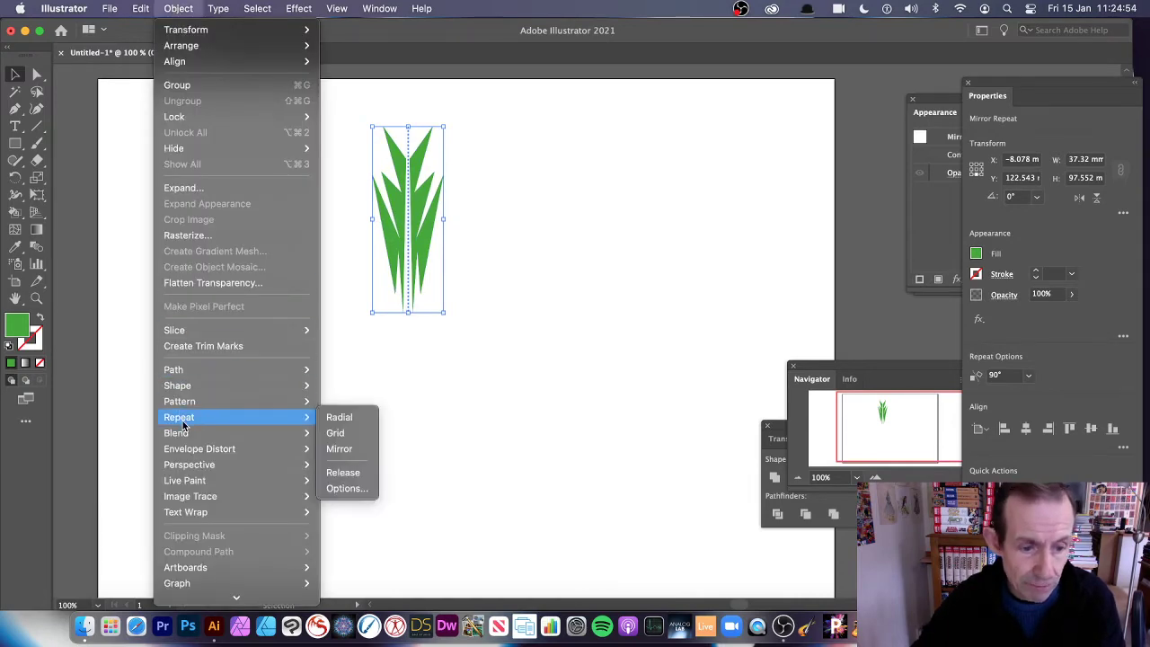
left_click(350, 424)
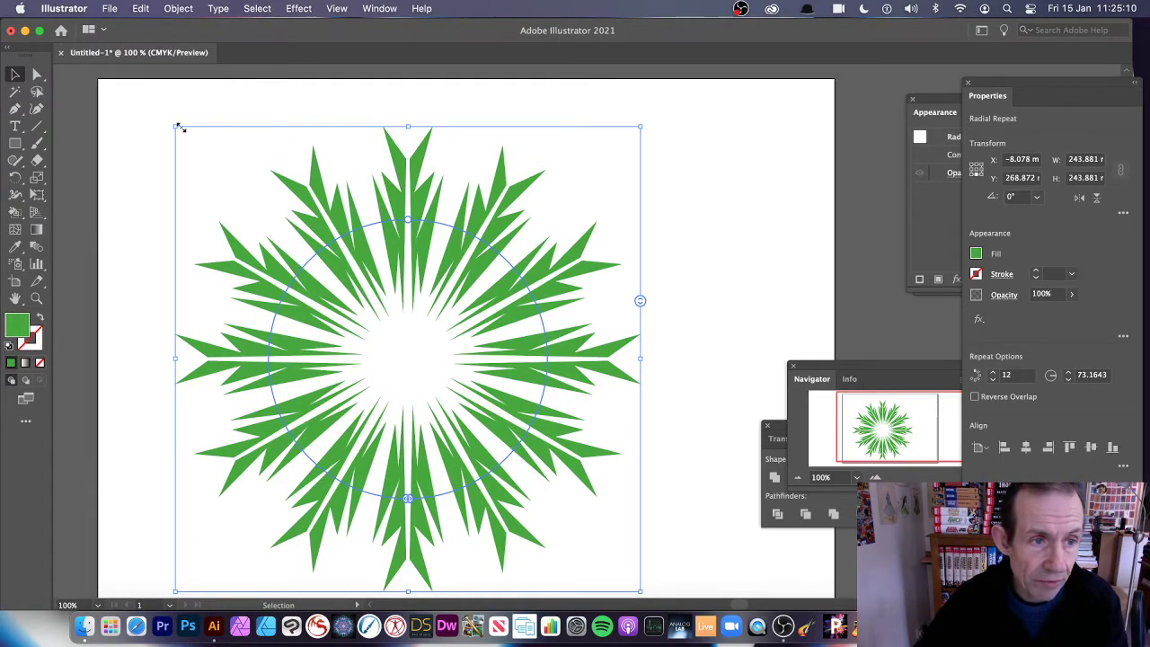
left_click_drag(639, 301, 656, 321)
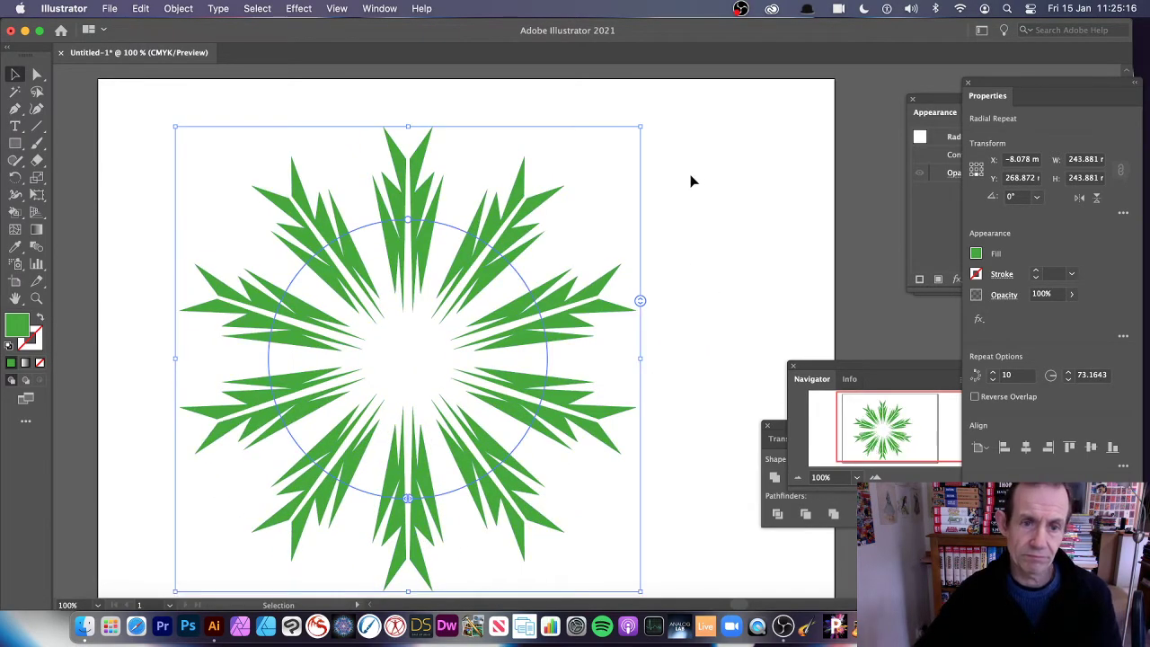
left_click_drag(405, 220, 557, 242)
left_click_drag(681, 291, 680, 264)
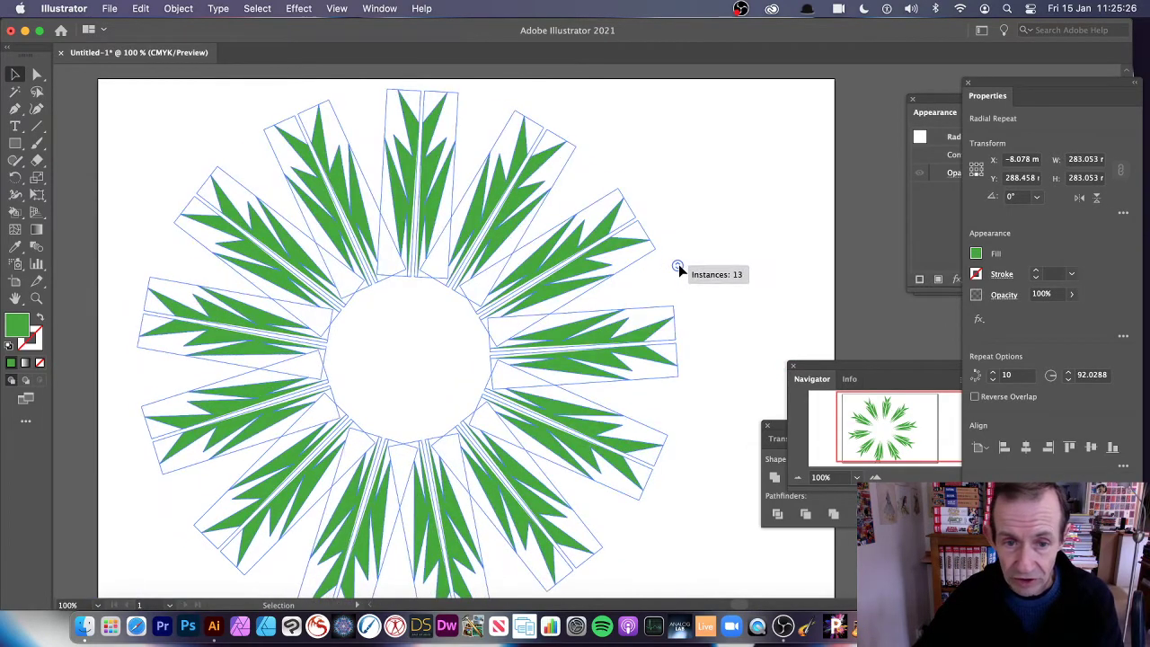
mouse_move(532, 236)
left_mouse_down()
mouse_move(559, 220)
mouse_move(529, 257)
left_mouse_up()
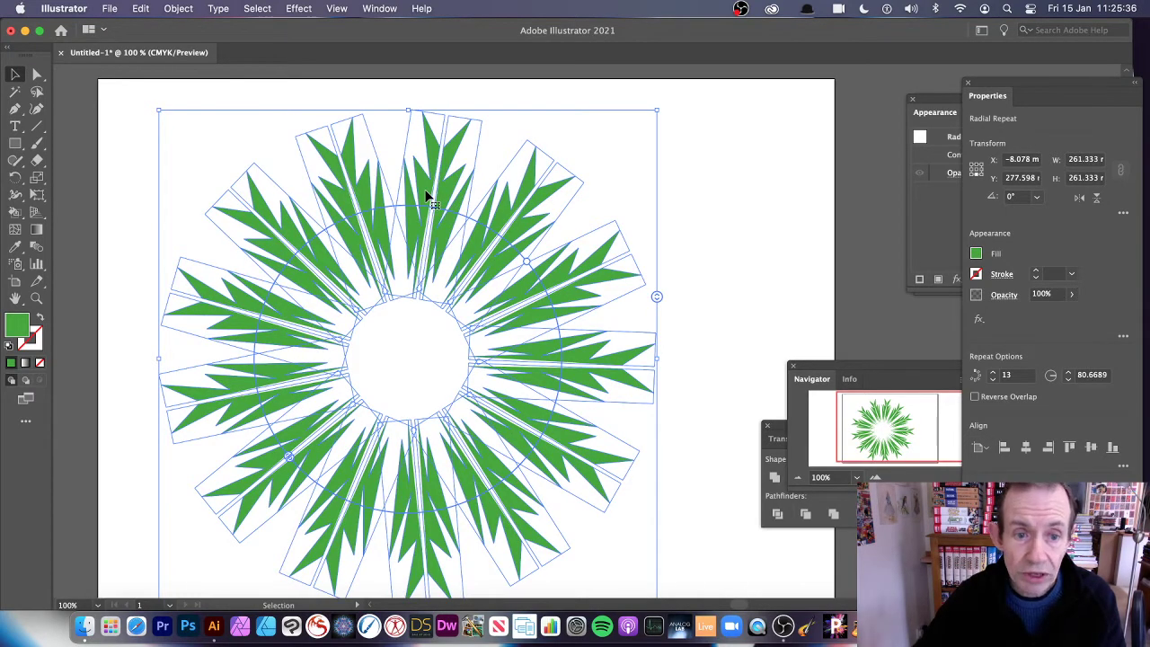
Step: Enter the mirrored leaf inside the ring, shift it up-left, and zoom to 150%
left_click(605, 185)
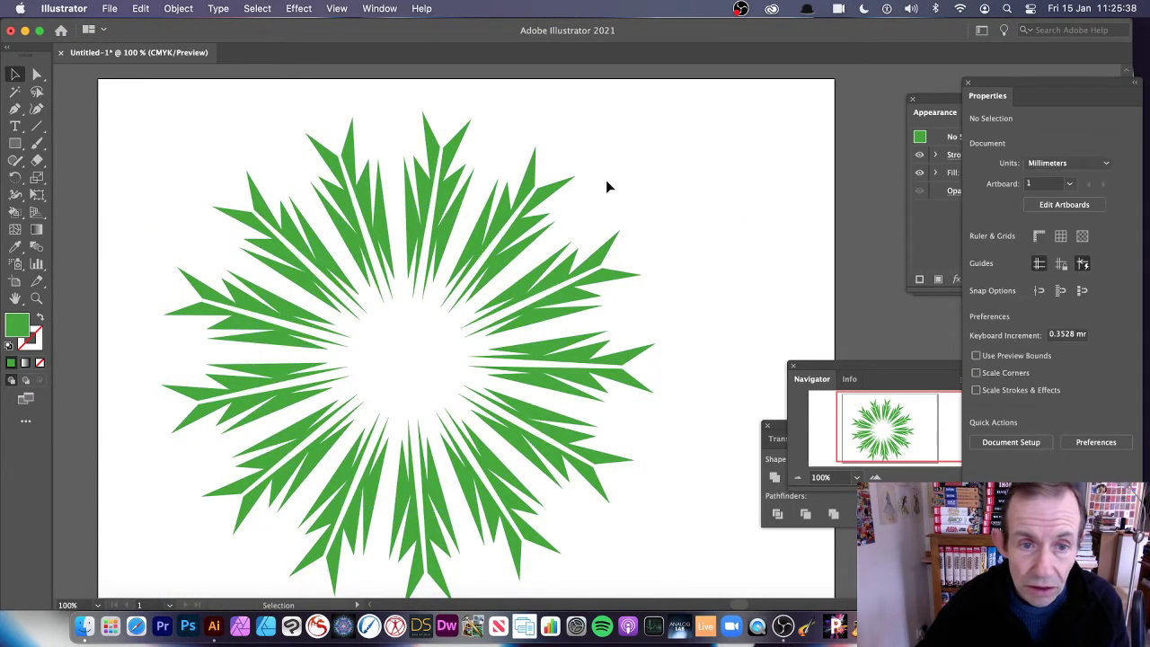
double_click(428, 195)
double_click(426, 192)
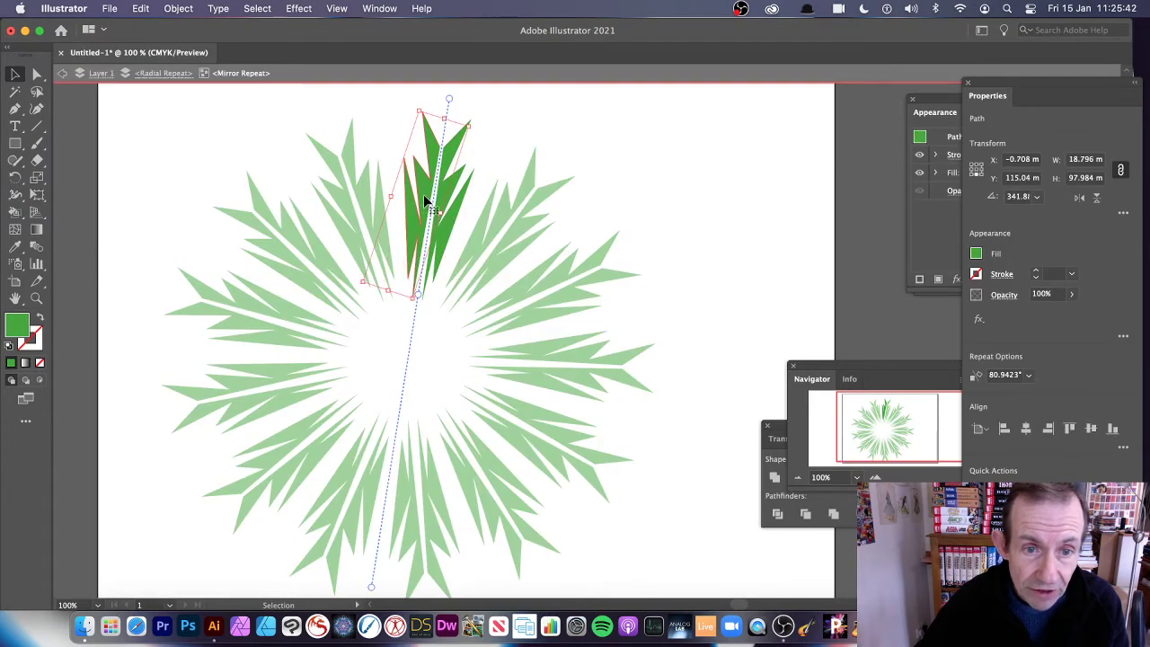
left_click(398, 120)
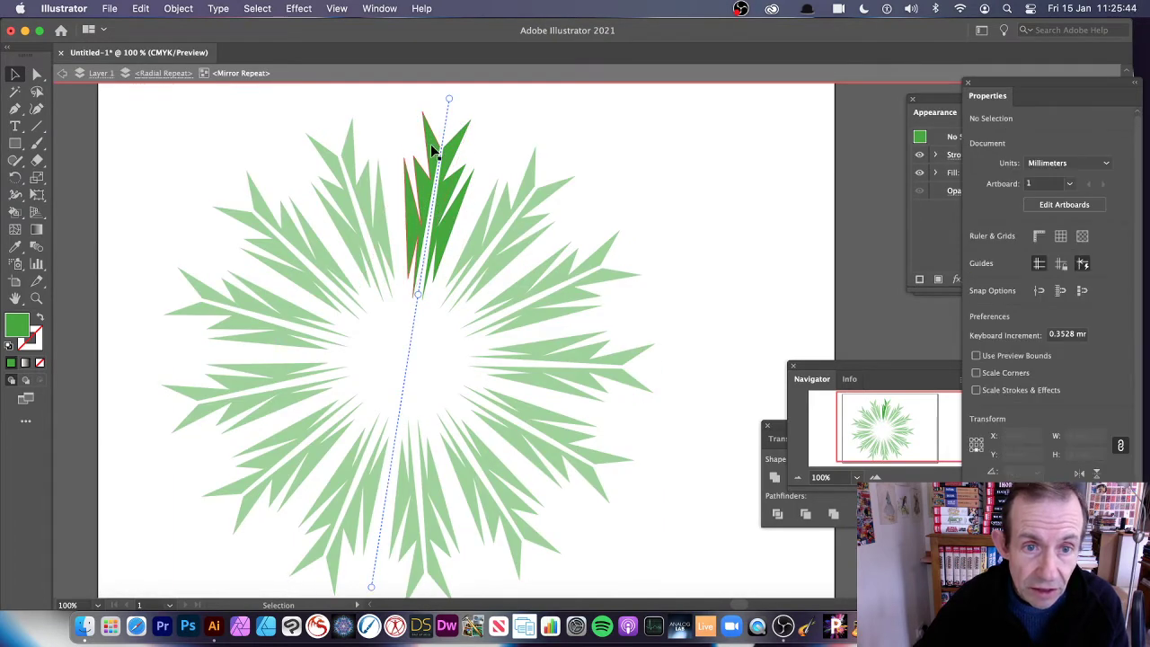
left_click_drag(433, 147, 418, 128)
left_click(36, 75)
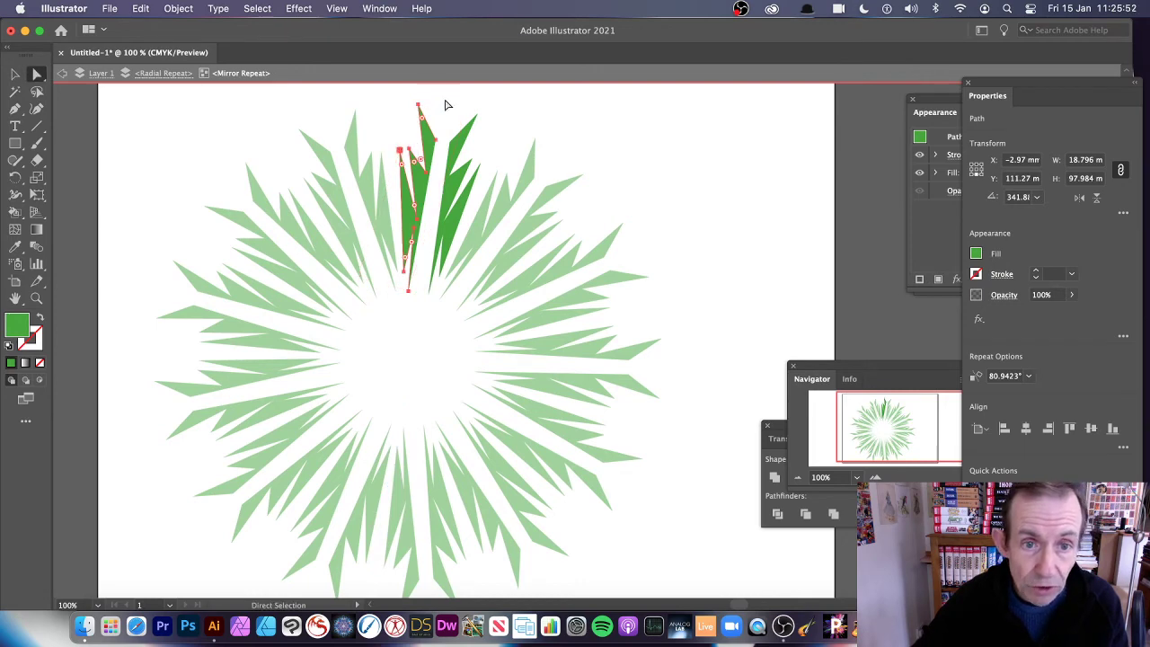
left_click(875, 477)
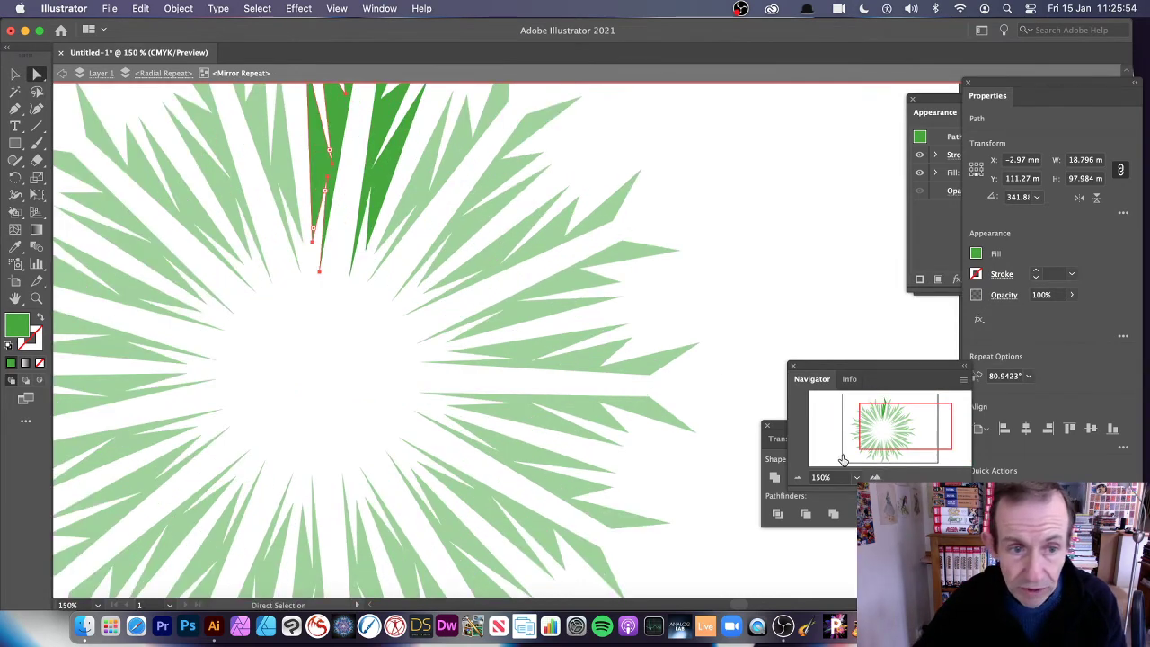
mouse_move(885, 431)
left_mouse_down()
mouse_move(875, 428)
mouse_move(887, 415)
left_mouse_up()
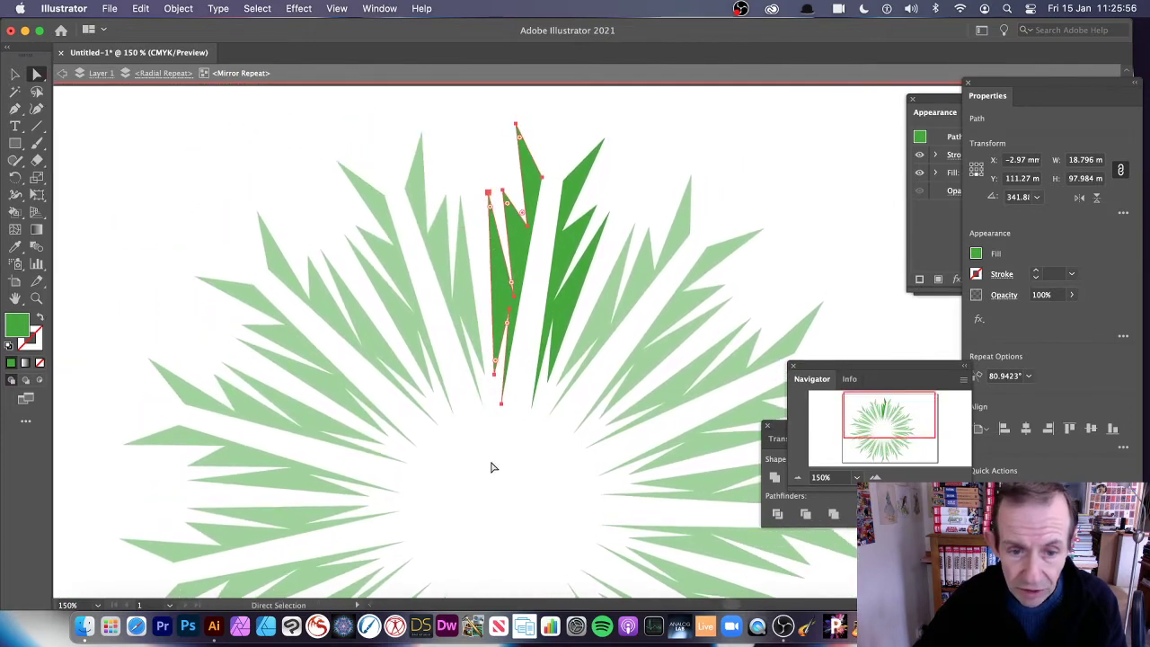
Step: Drag the leaf's anchors to stretch the blades down toward the centre and up into taller tips
mouse_move(502, 403)
left_mouse_down()
mouse_move(508, 438)
mouse_move(503, 425)
left_mouse_up()
left_click(480, 172)
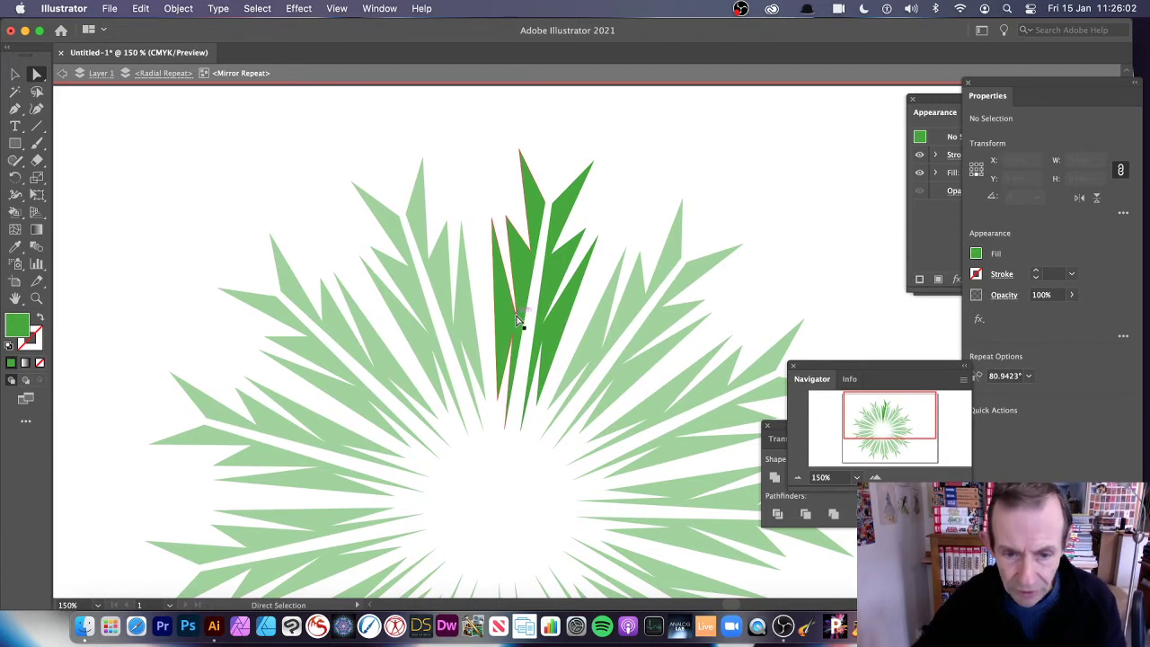
left_click_drag(503, 429, 502, 492)
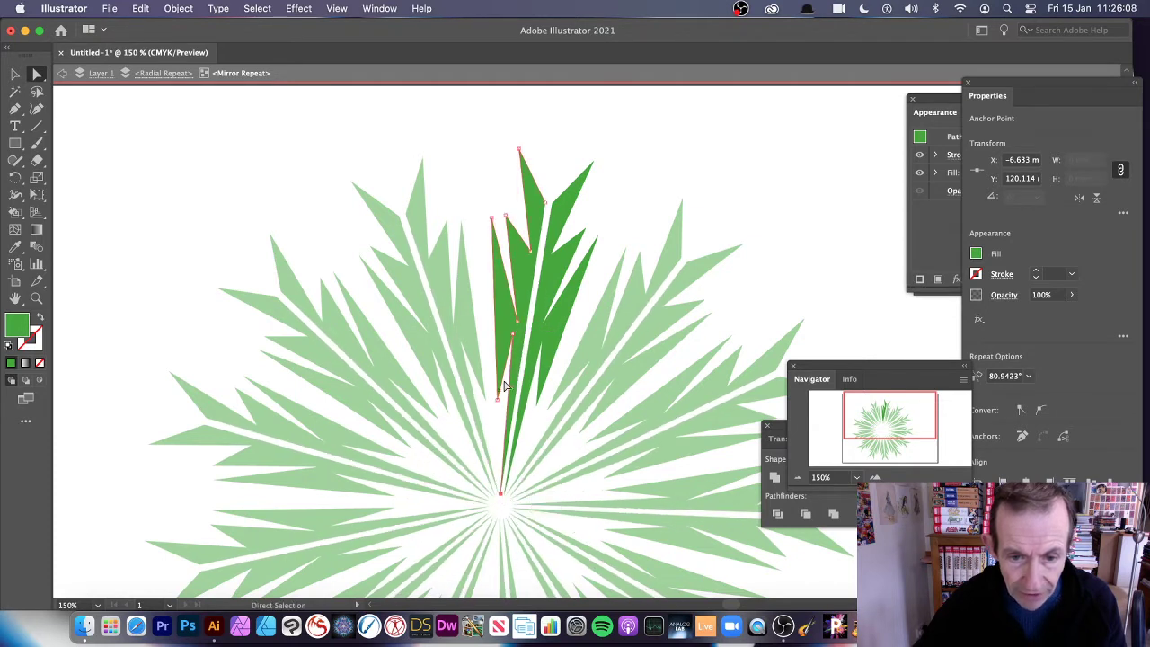
left_click_drag(512, 332, 506, 321)
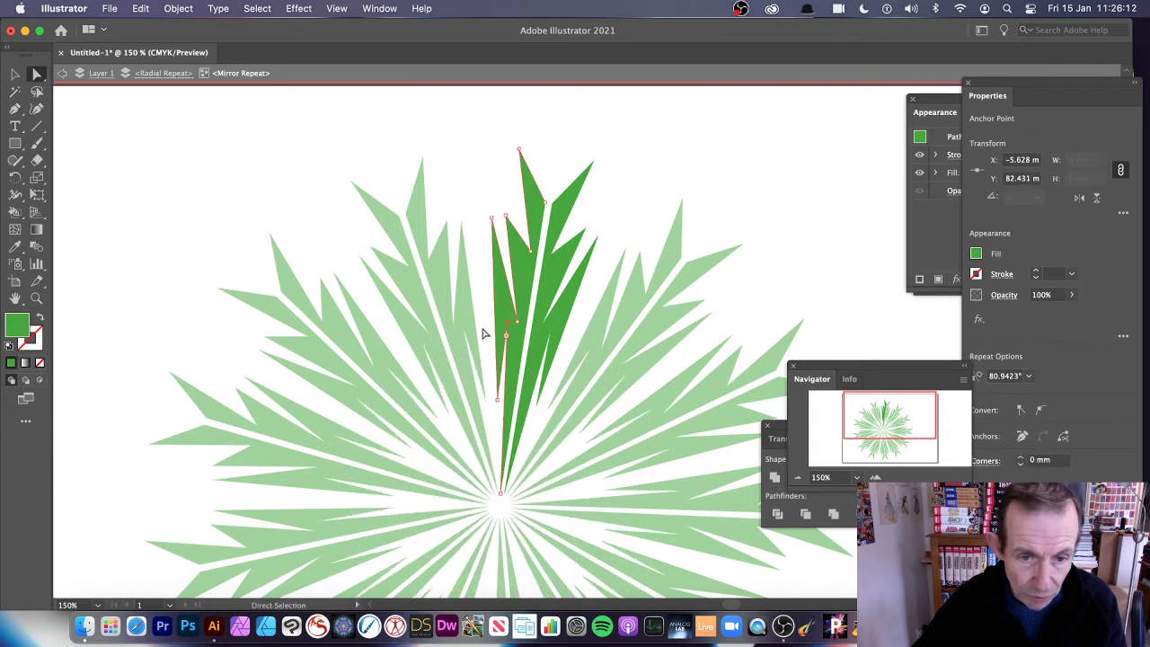
left_click_drag(499, 405, 499, 454)
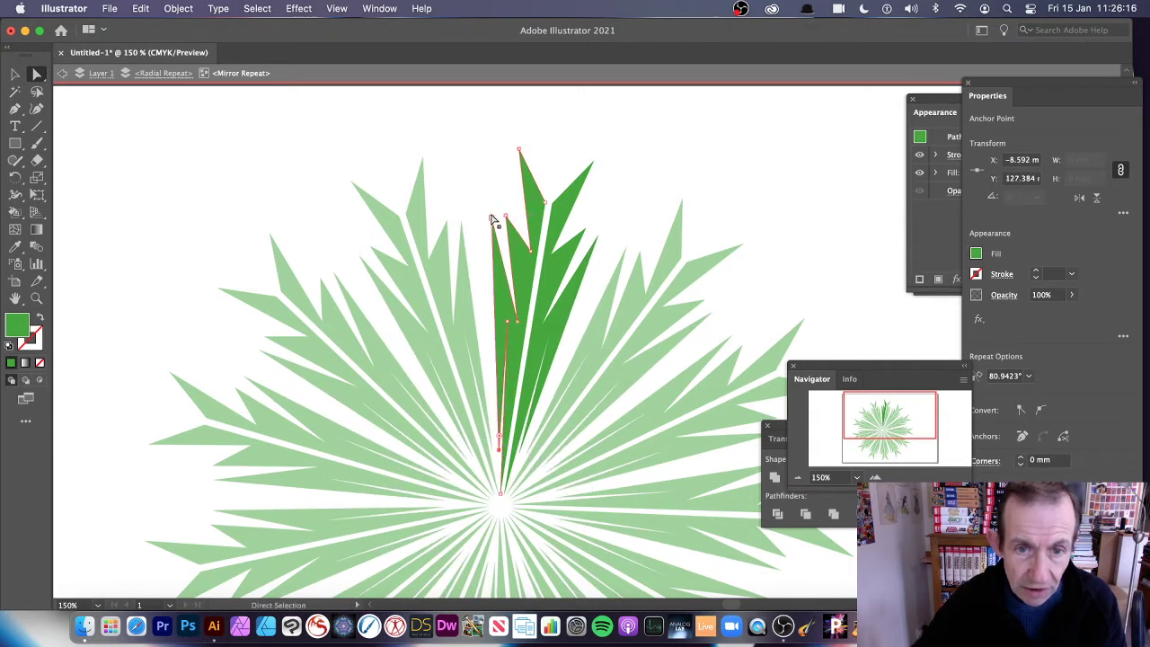
left_click_drag(491, 217, 525, 121)
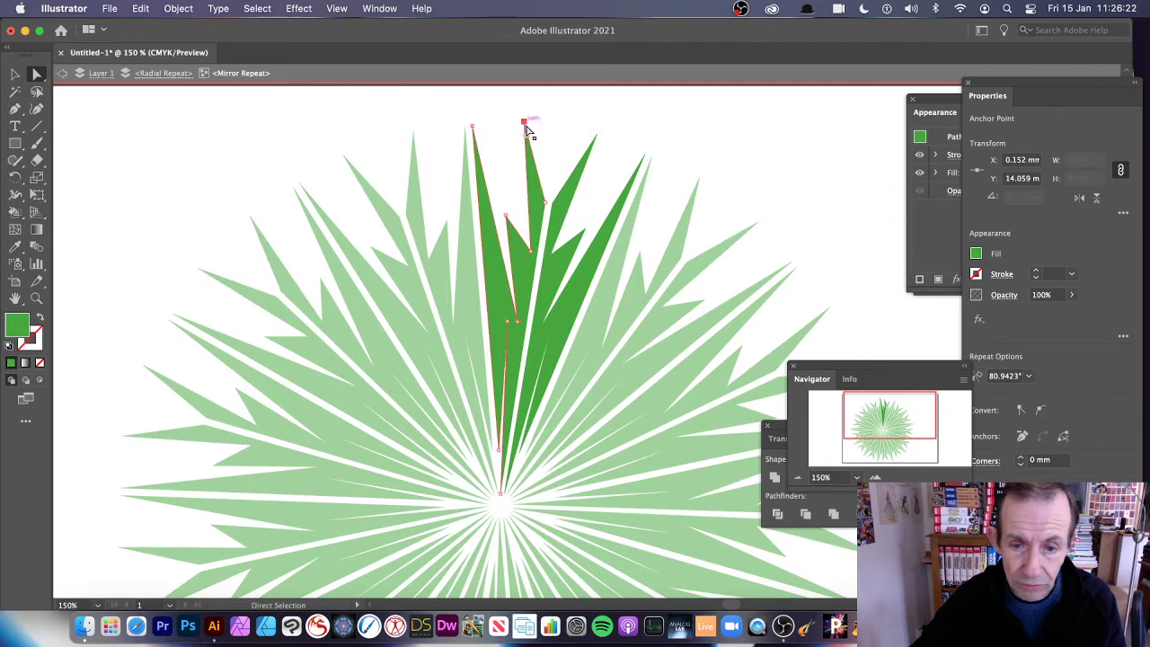
left_click_drag(495, 212, 489, 158)
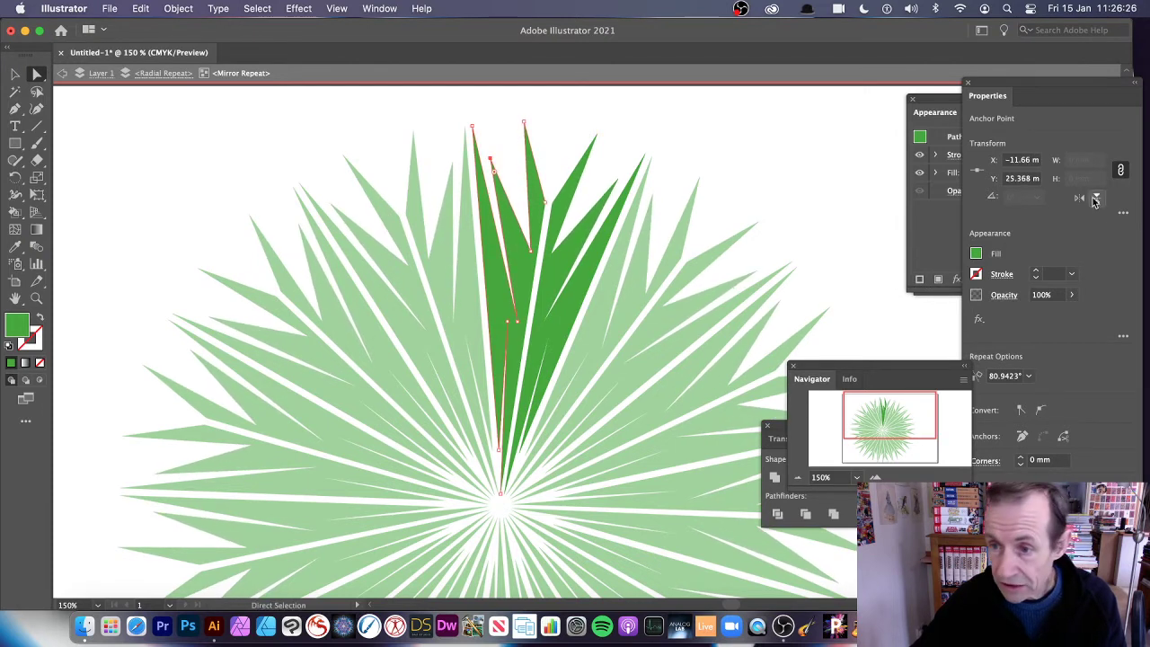
Step: Fill the blades blue and give them a 2 pt black stroke
left_click(977, 254)
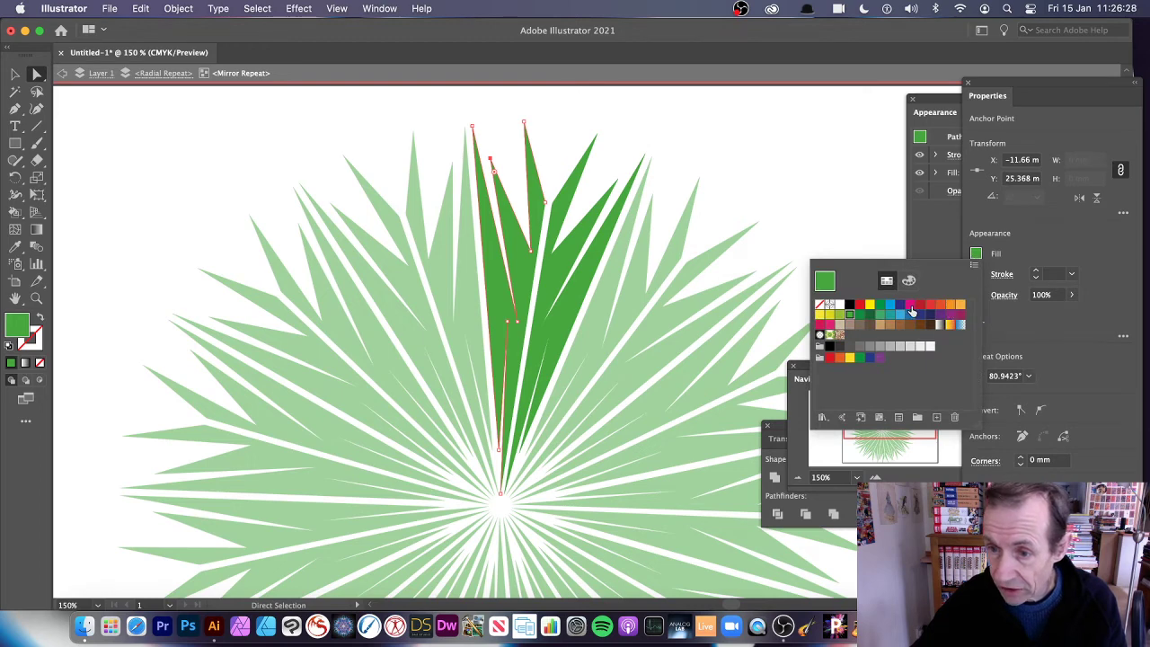
left_click(890, 307)
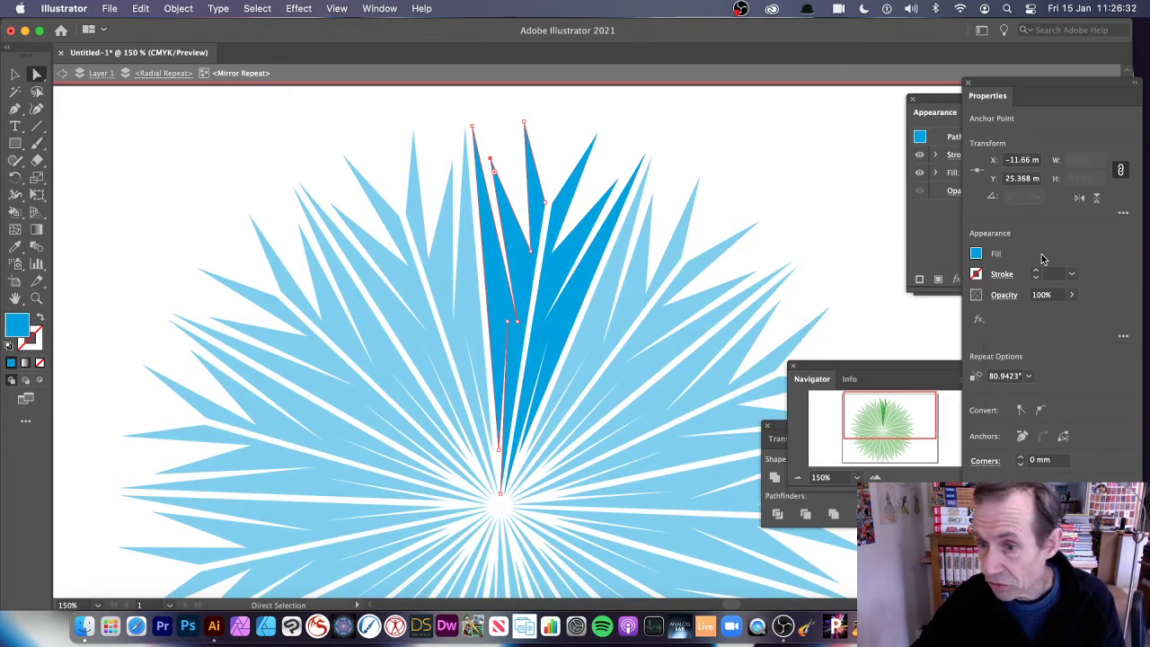
left_click(1072, 274)
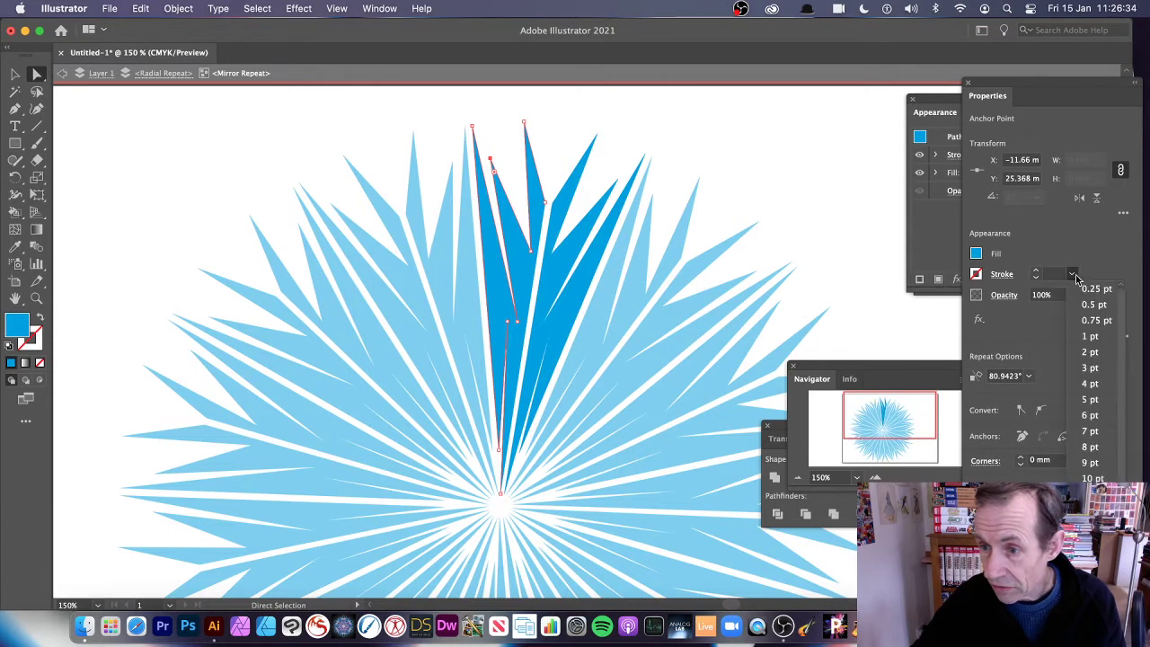
left_click(1104, 359)
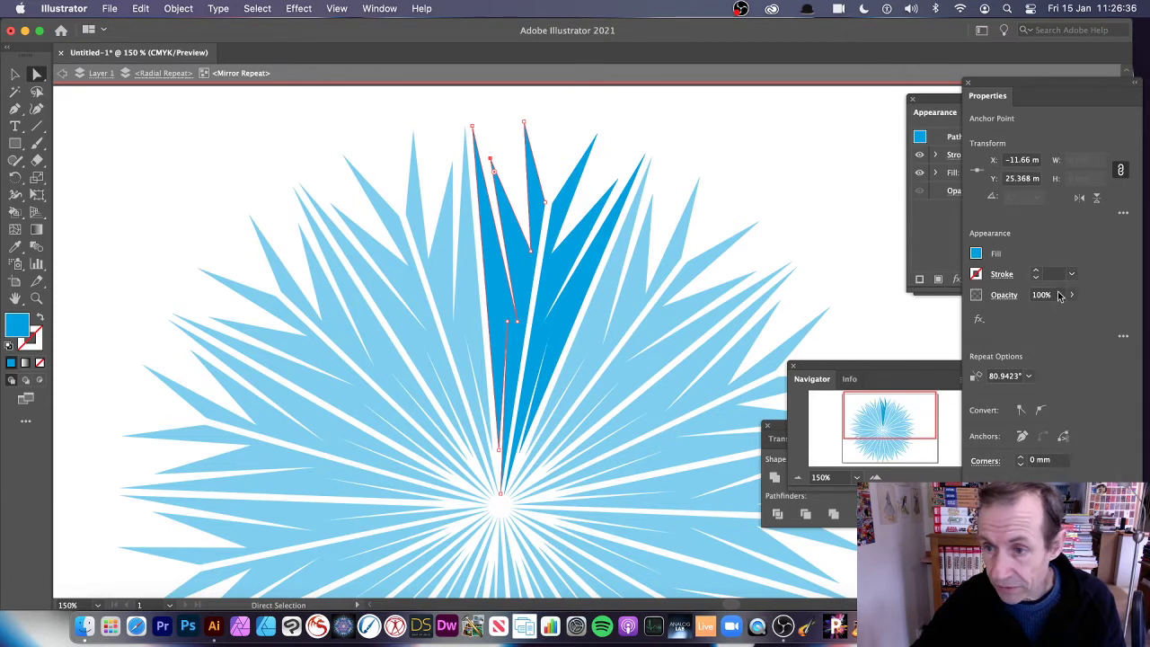
left_click(1071, 274)
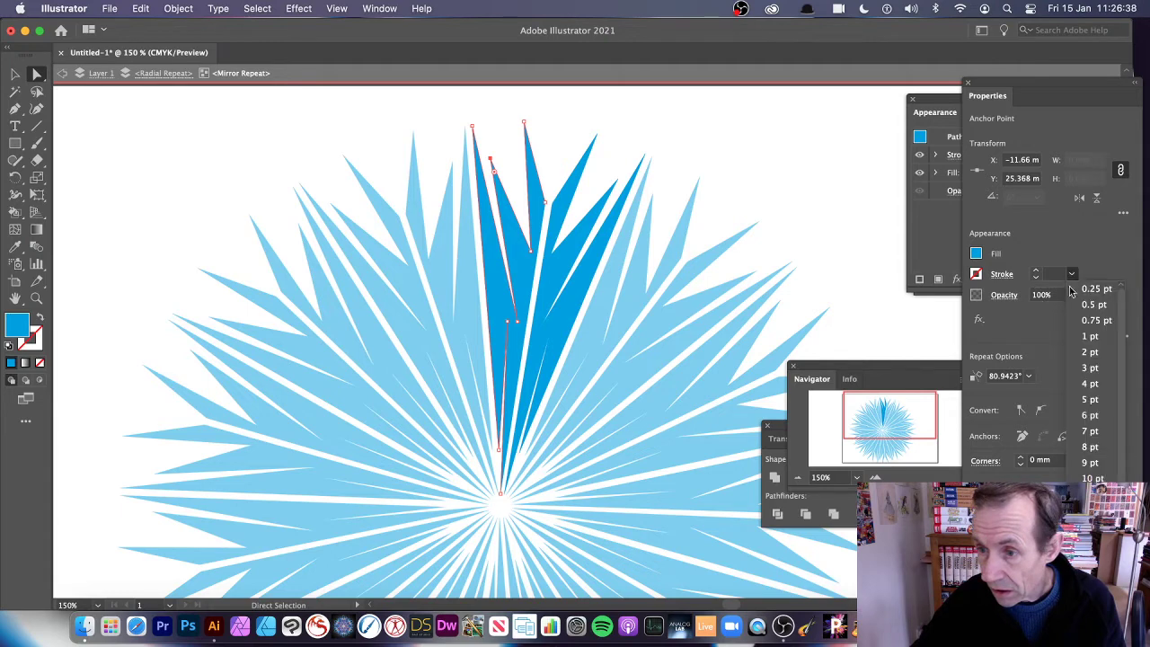
left_click(1099, 357)
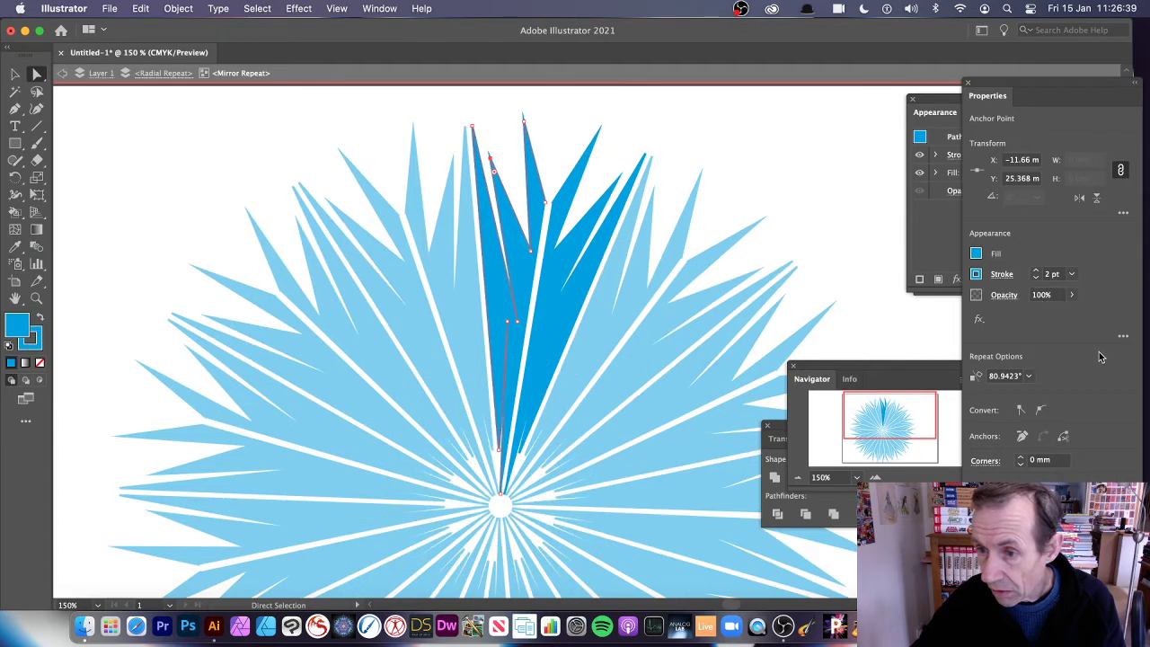
left_click(976, 274)
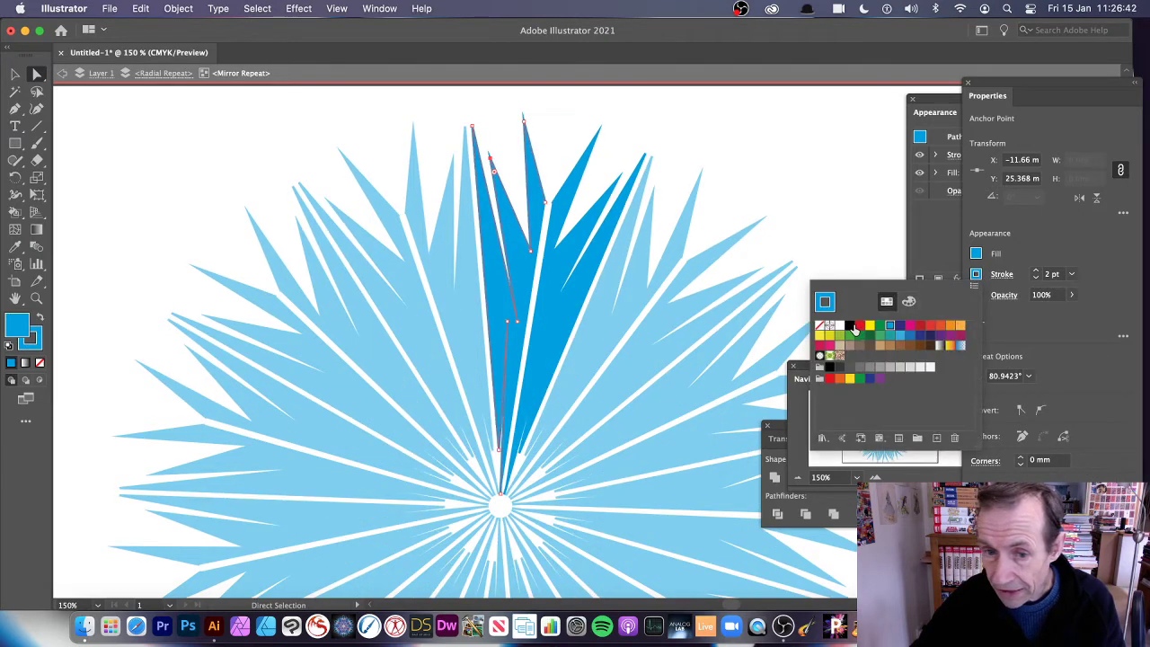
left_click(851, 327)
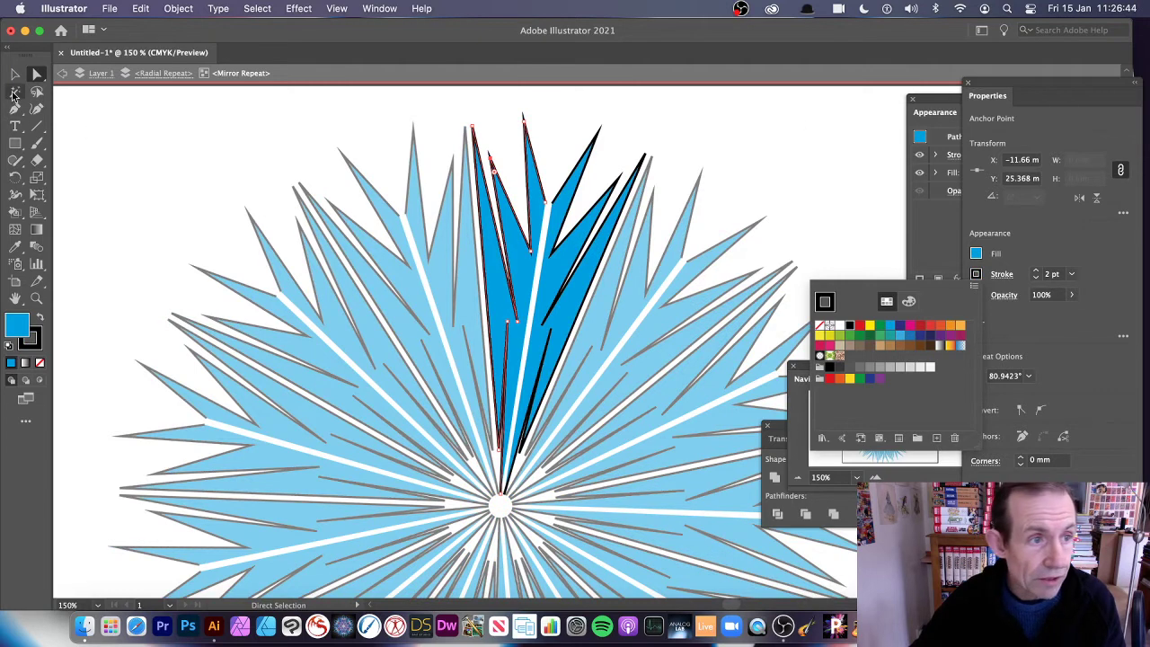
left_click(14, 74)
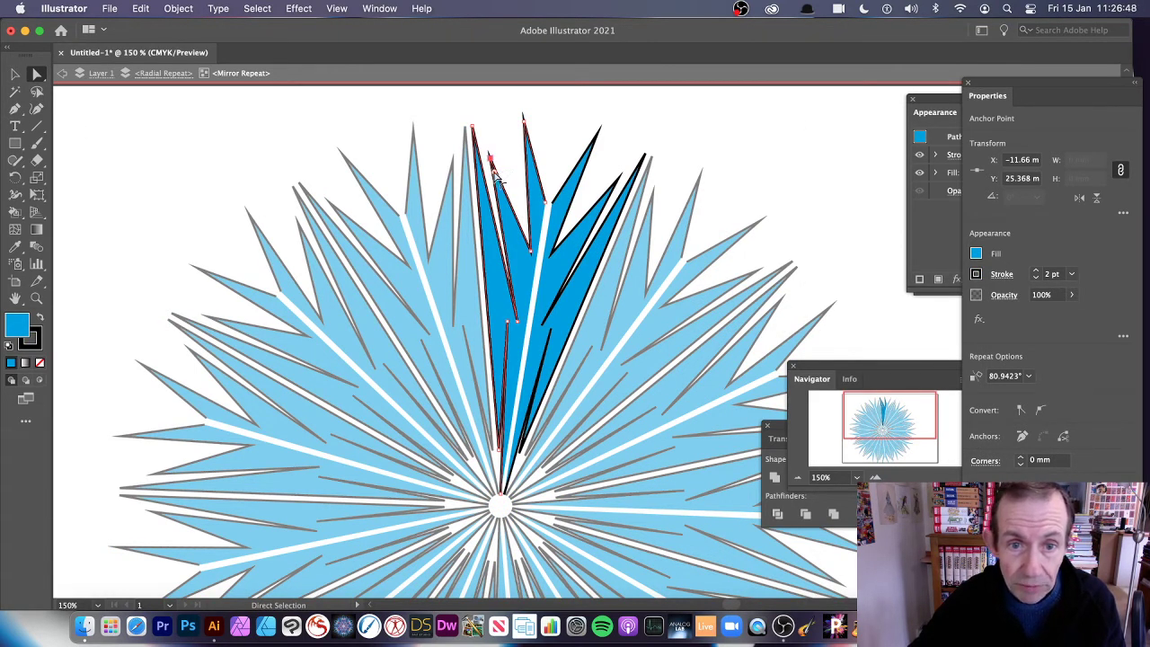
Step: Round the spike corners to about 3 mm and reshape each spike's top anchors
left_click_drag(497, 179, 509, 234)
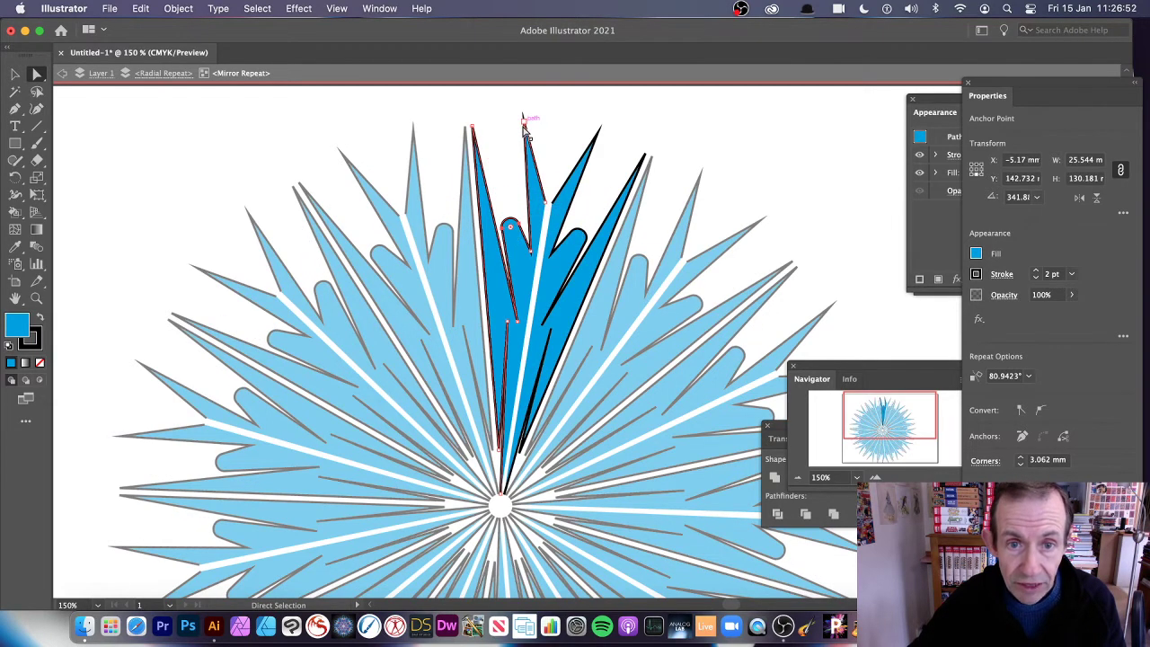
left_click_drag(523, 124, 523, 180)
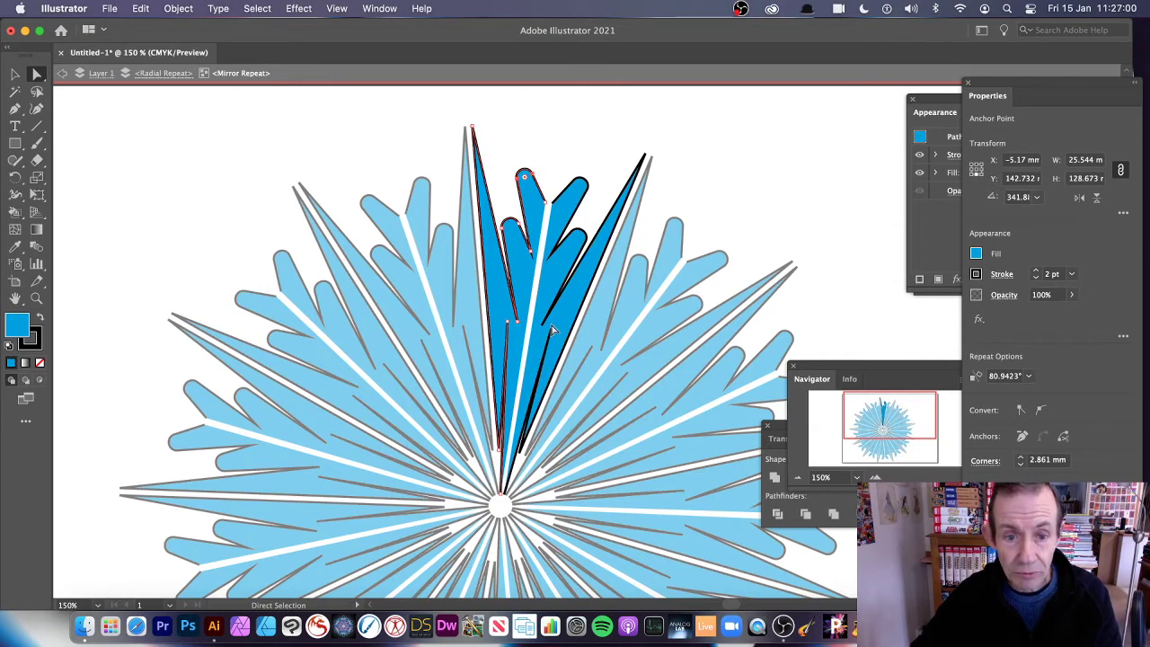
left_click_drag(507, 327, 511, 381)
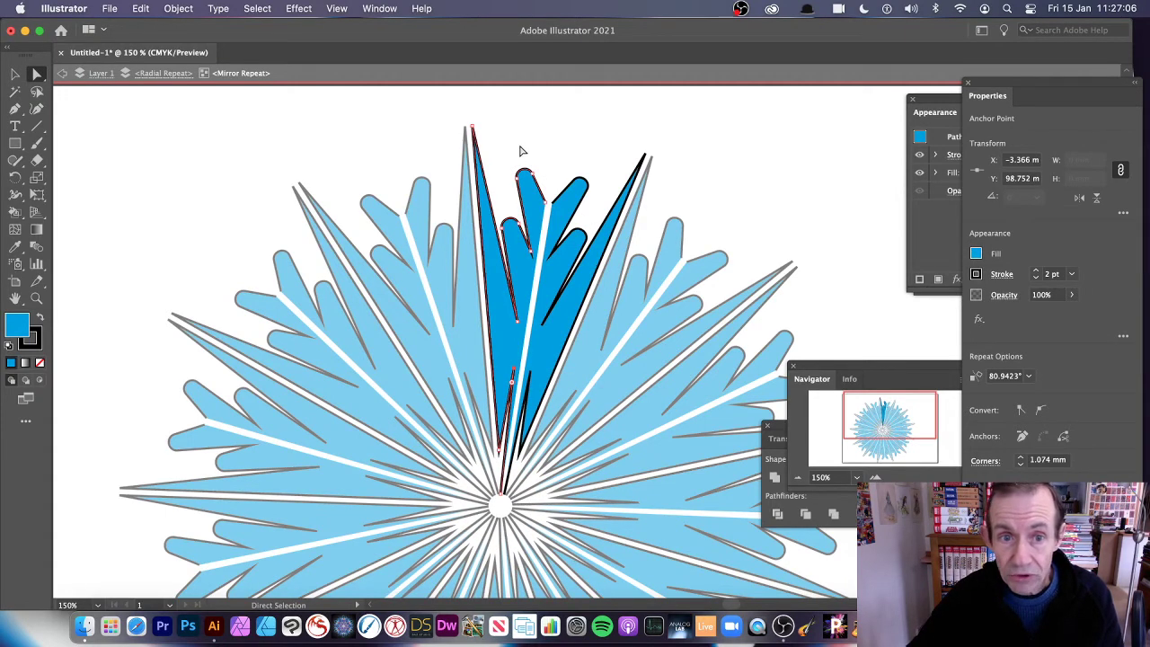
left_click_drag(471, 127, 473, 127)
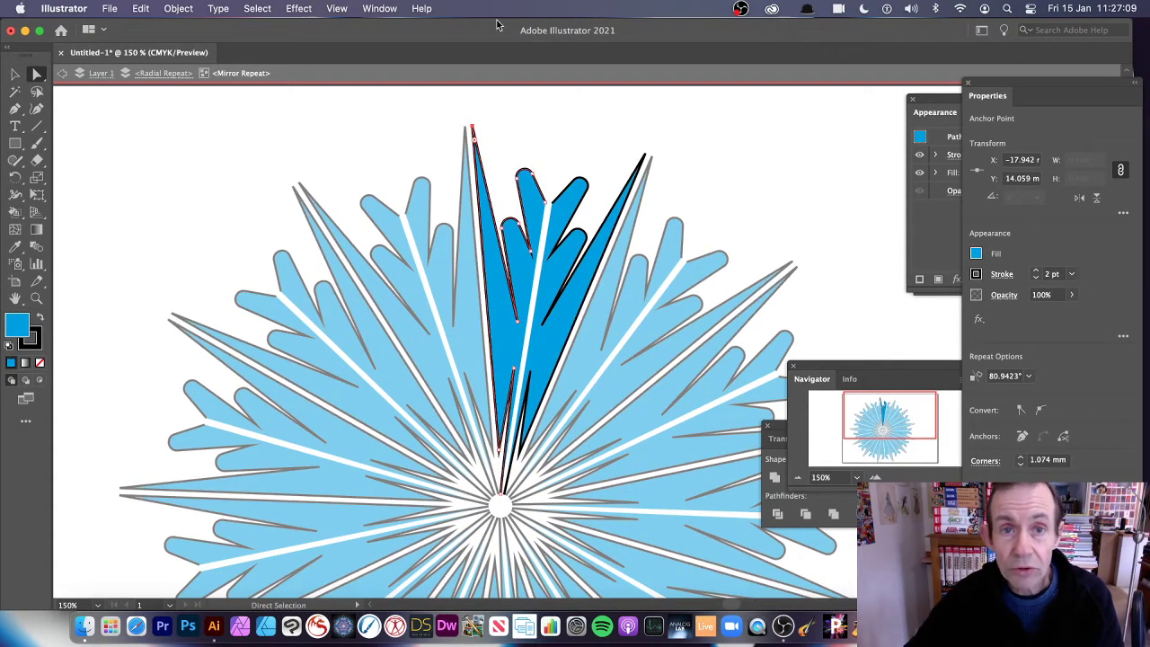
Step: Browse the Effect menu and close it without applying any effect
left_click(302, 11)
mouse_move(328, 114)
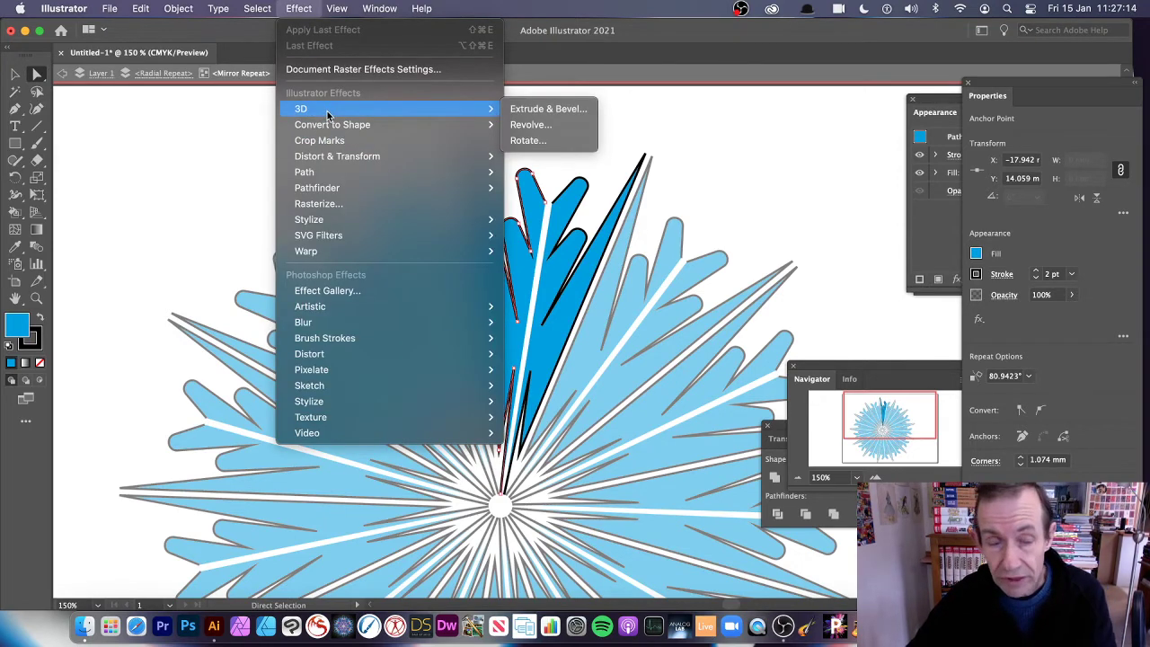
mouse_move(352, 223)
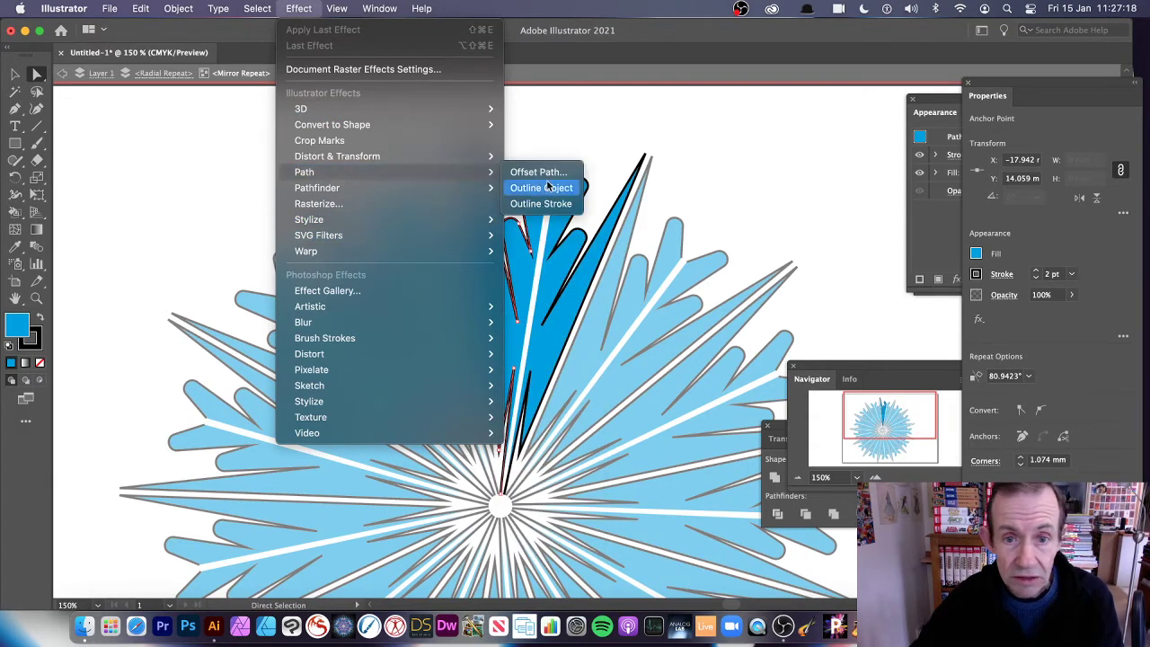
mouse_move(421, 219)
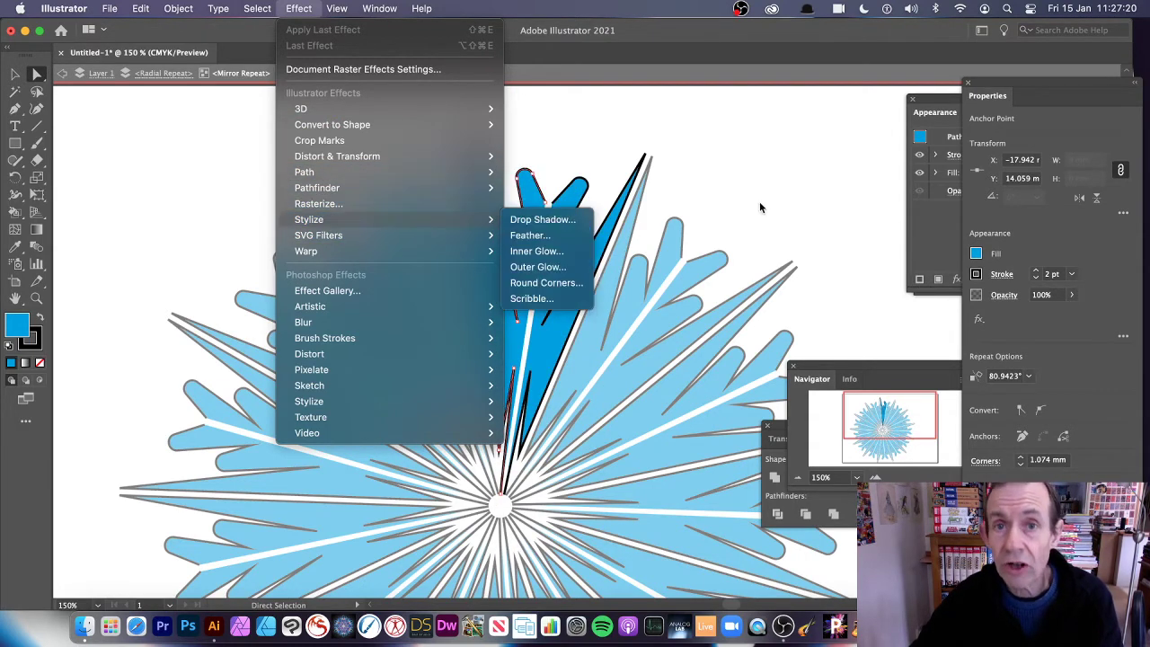
left_click(640, 201)
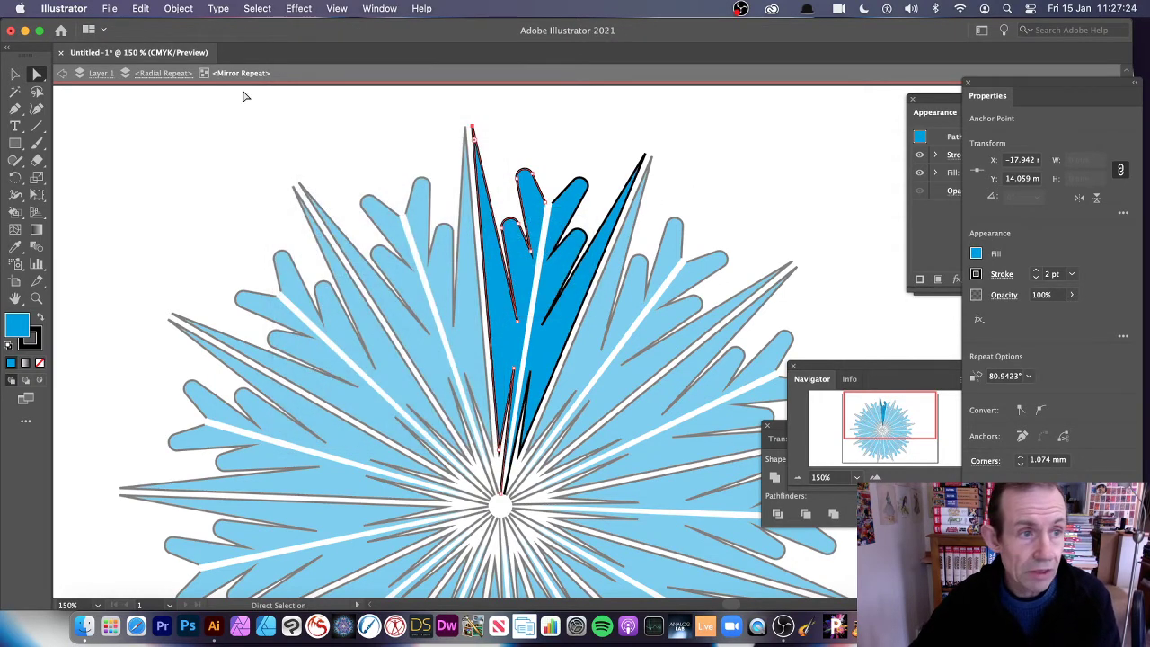
Step: Step out of the mirror and radial repeat isolation modes back to the full artwork
left_click(64, 76)
left_click(63, 76)
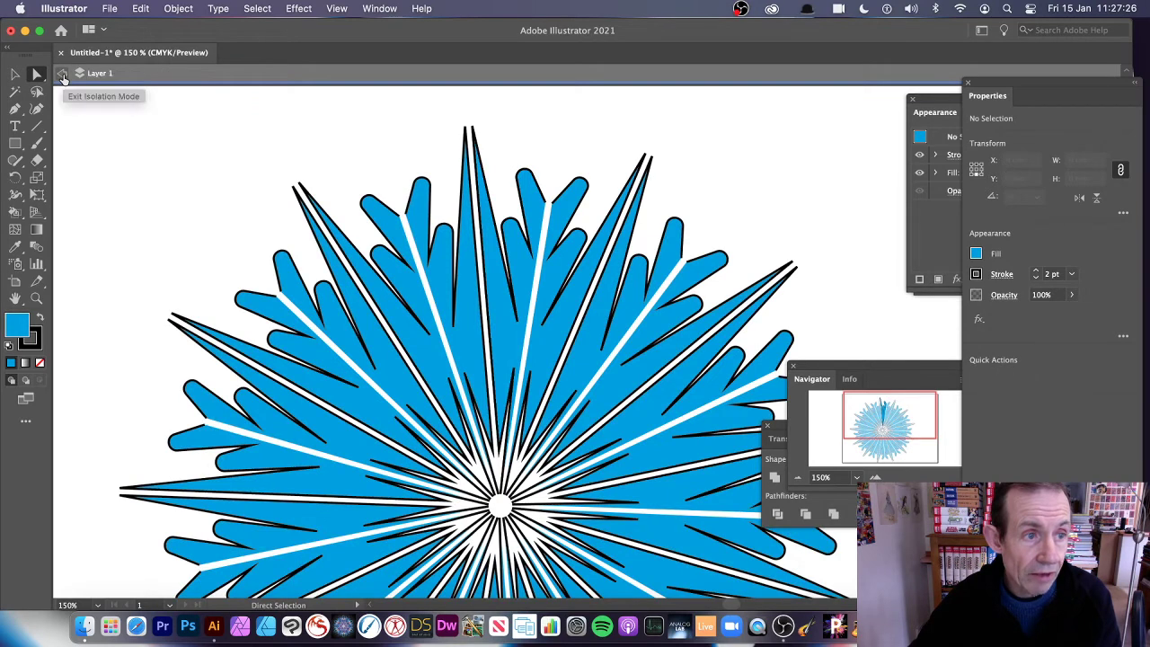
left_click(64, 78)
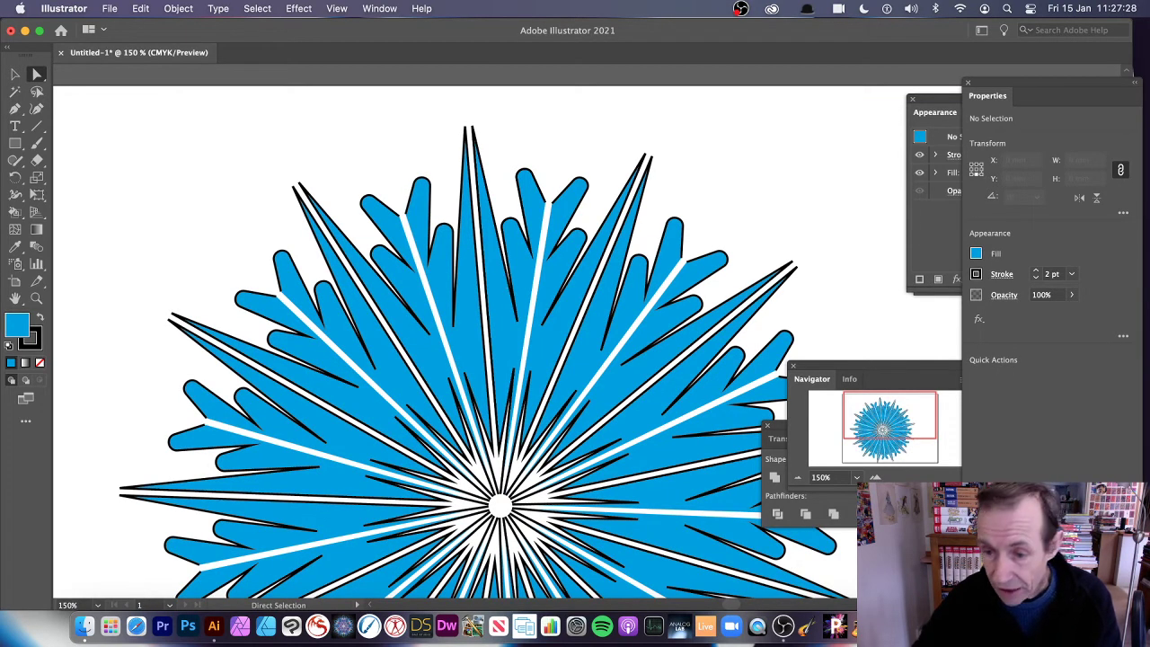
Step: Zoom to 100% and move the radial repeat mandala up and to the left
left_click(796, 480)
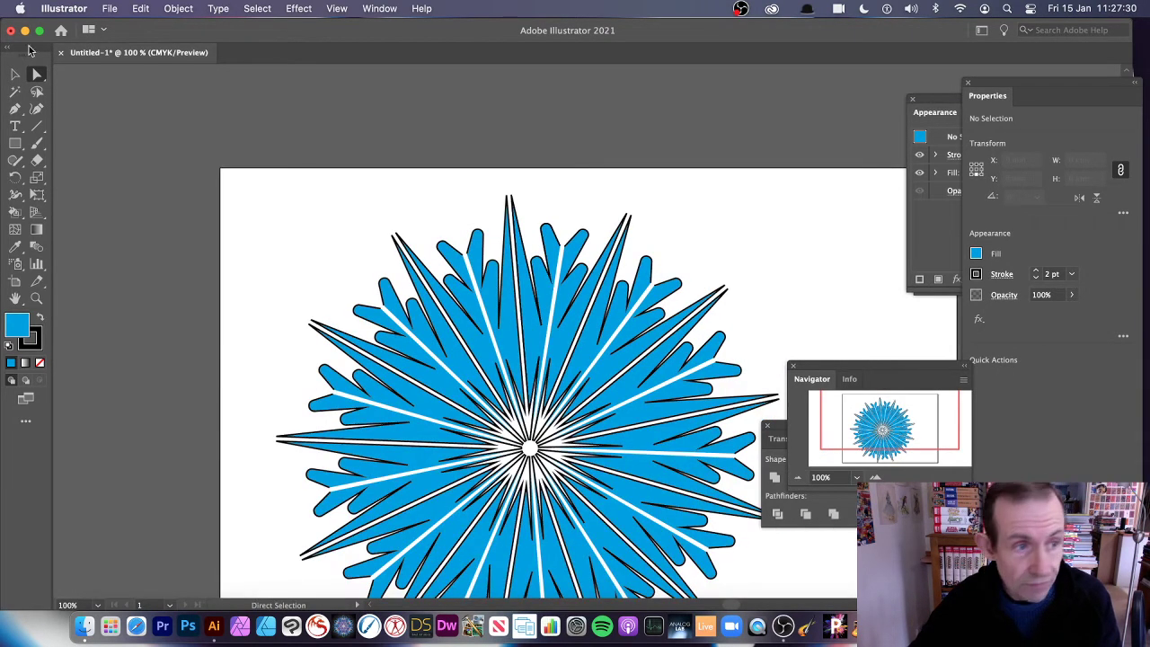
left_click(14, 75)
key("super+a")
left_click_drag(778, 395, 762, 286)
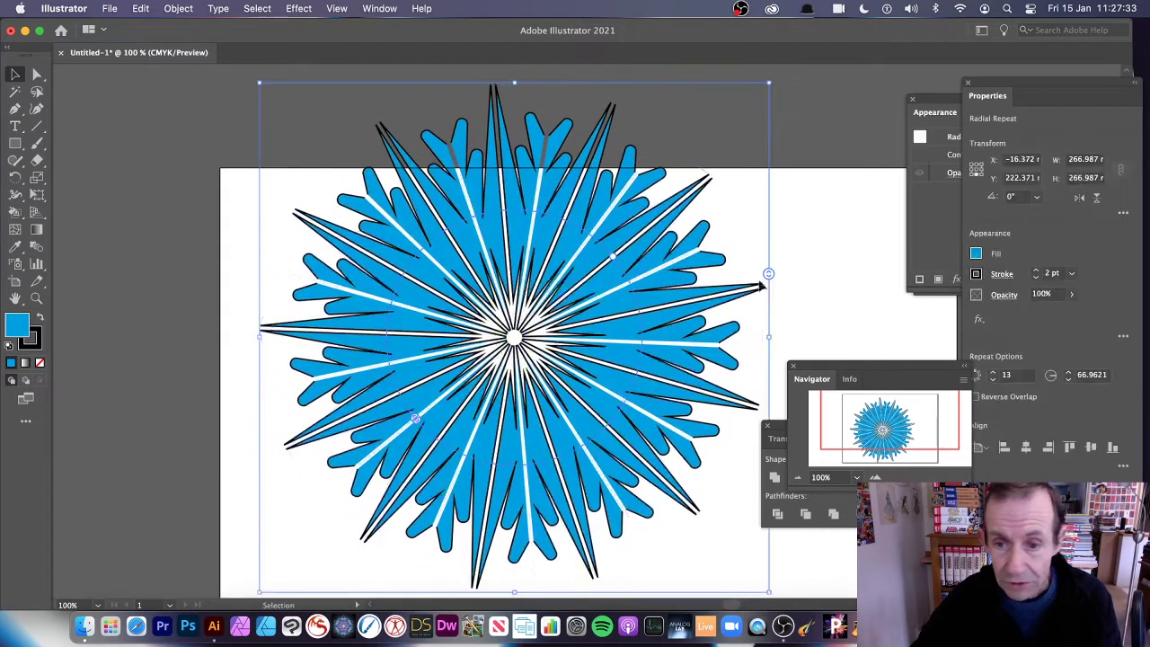
Step: Expand the mandala twice via Object > Expand into a plain group, then reselect it
left_click(178, 9)
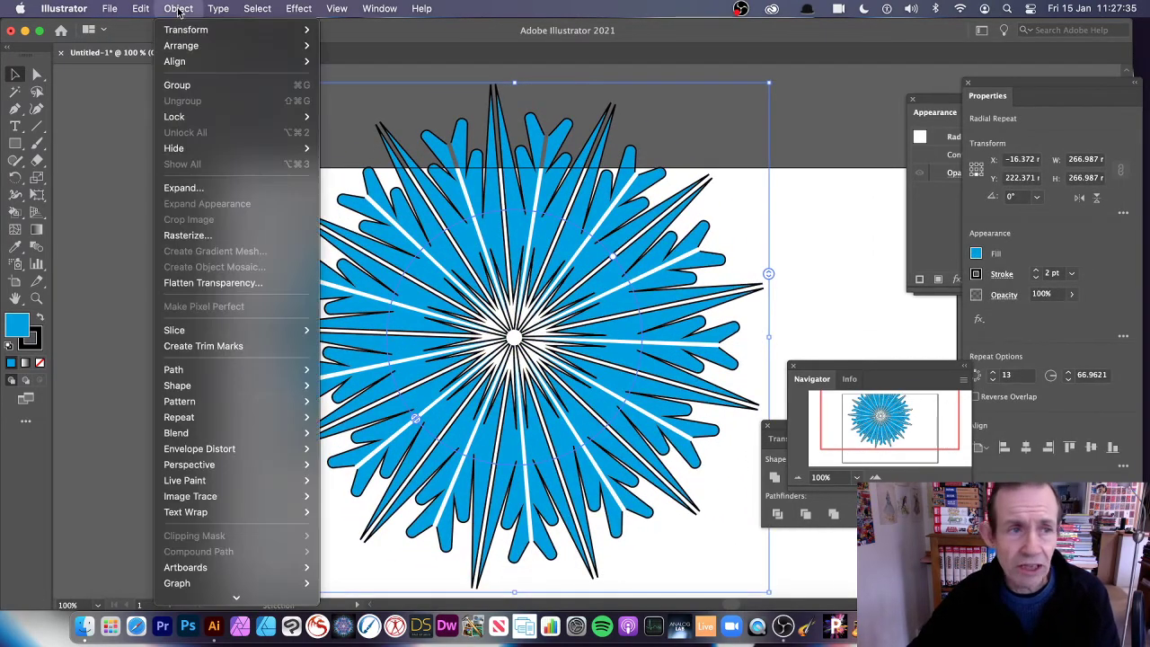
left_click(186, 188)
left_click(652, 417)
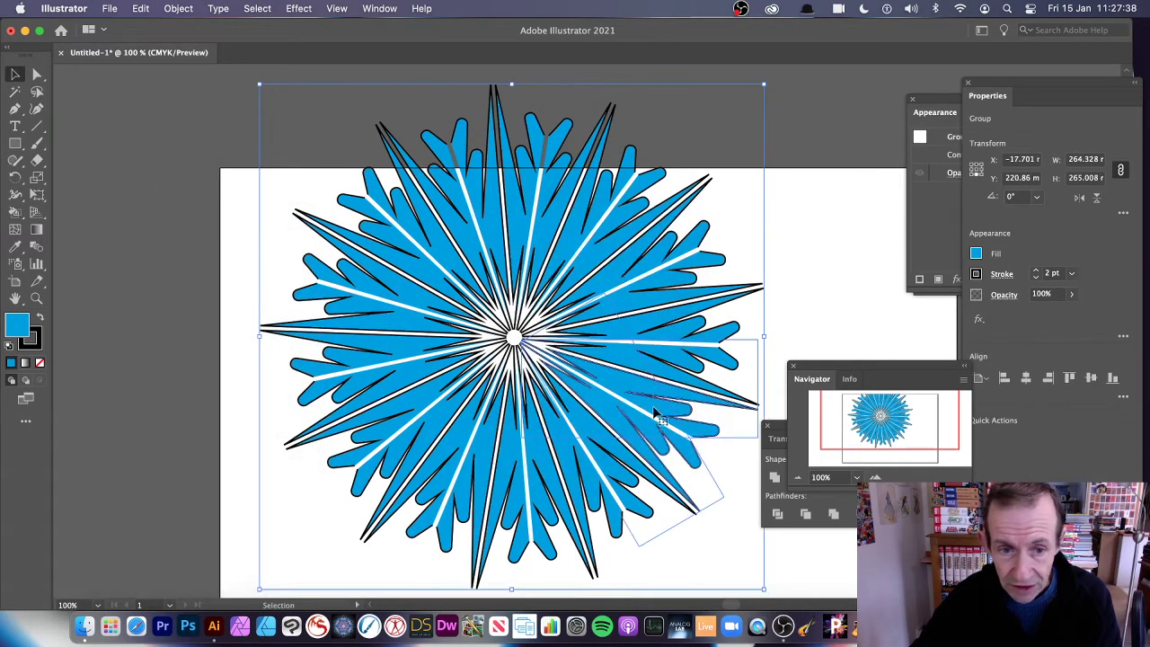
left_click(175, 11)
mouse_move(217, 147)
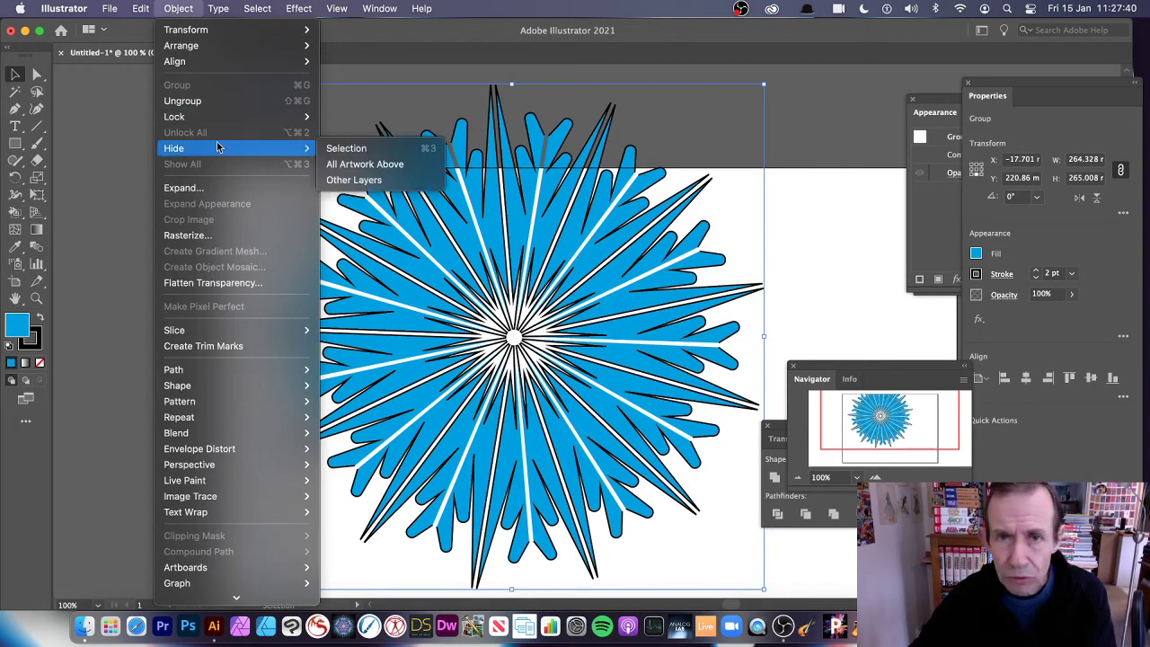
left_click(225, 191)
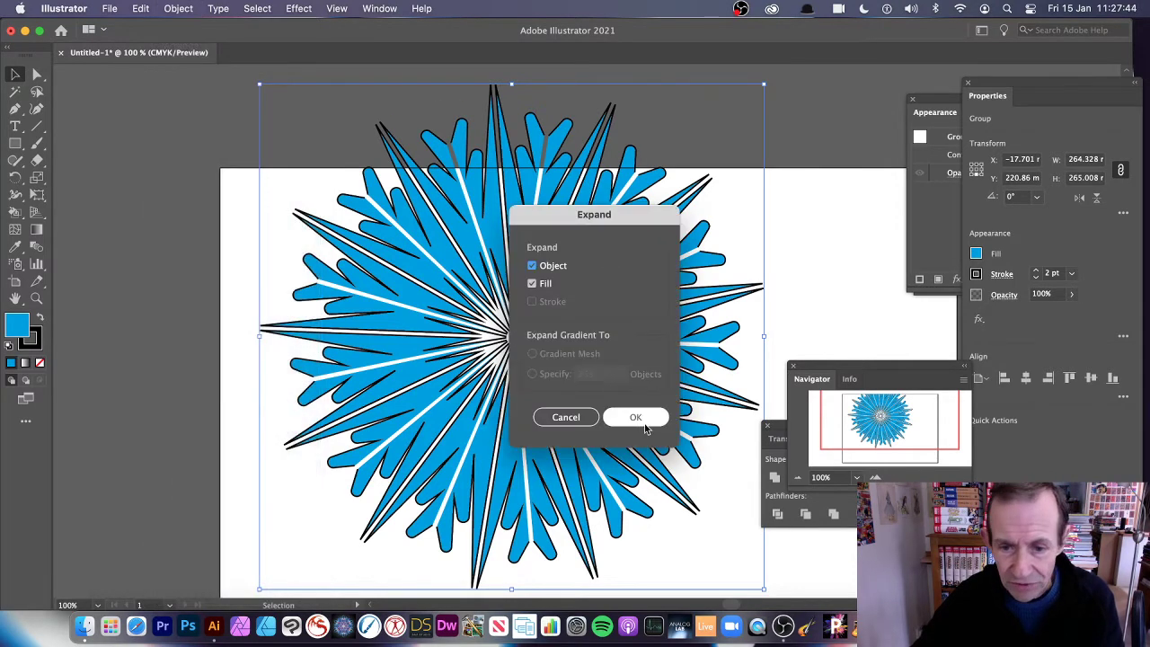
left_click(645, 417)
left_click(222, 217)
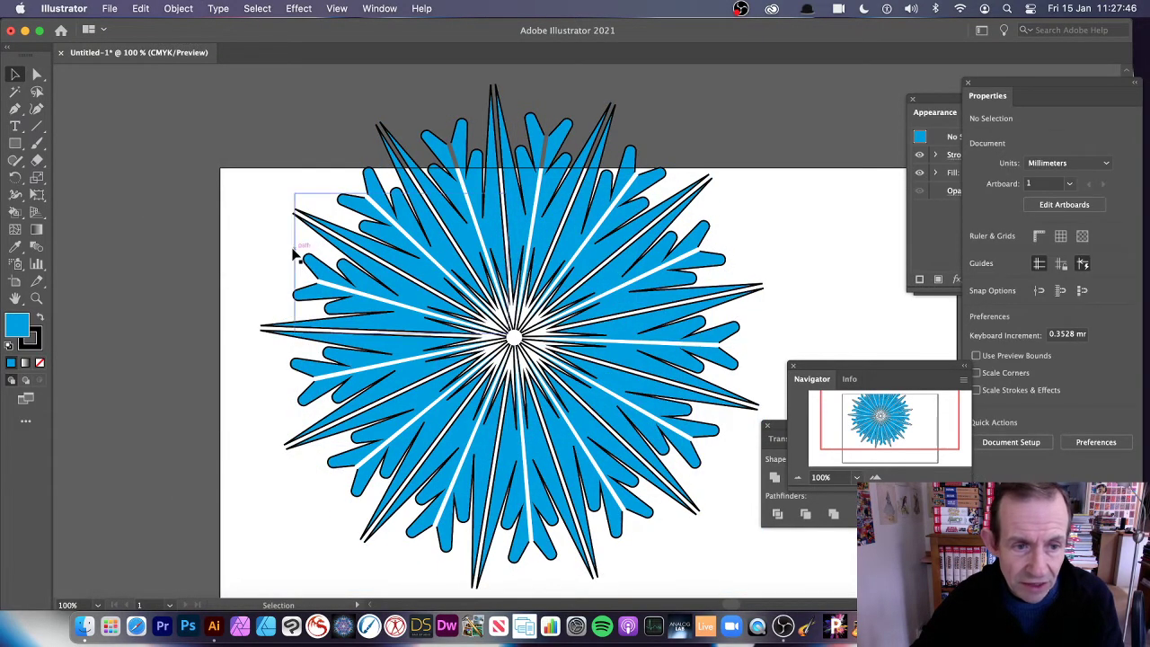
left_click(310, 241)
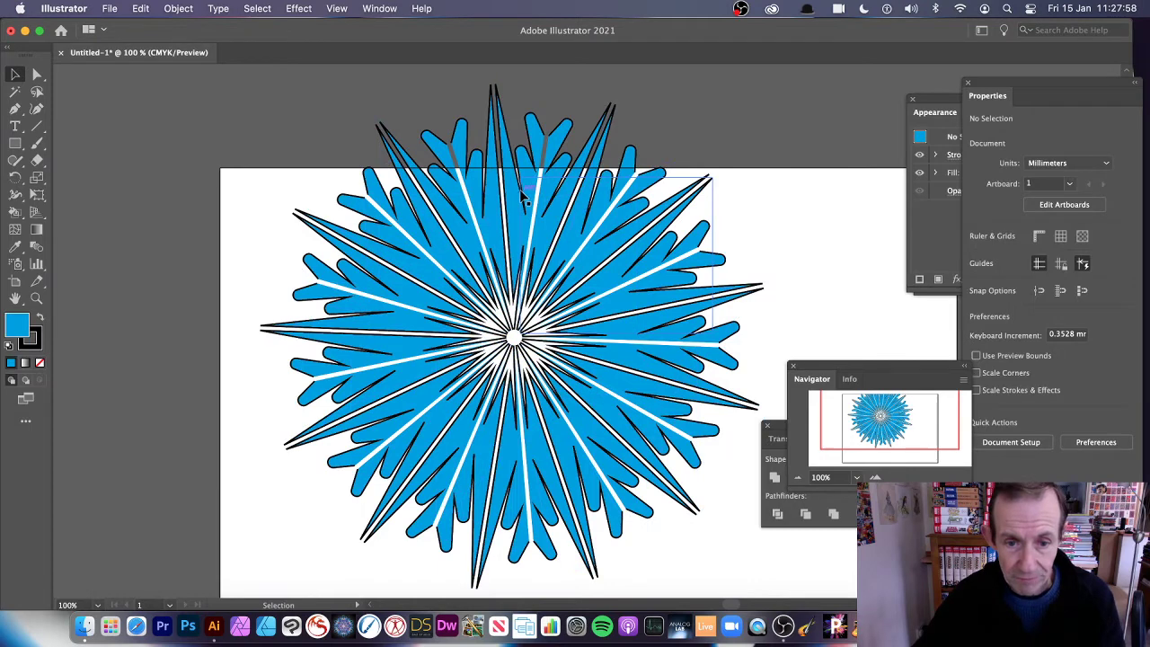
Step: Select the expanded blue starburst group and delete it
left_click(541, 224)
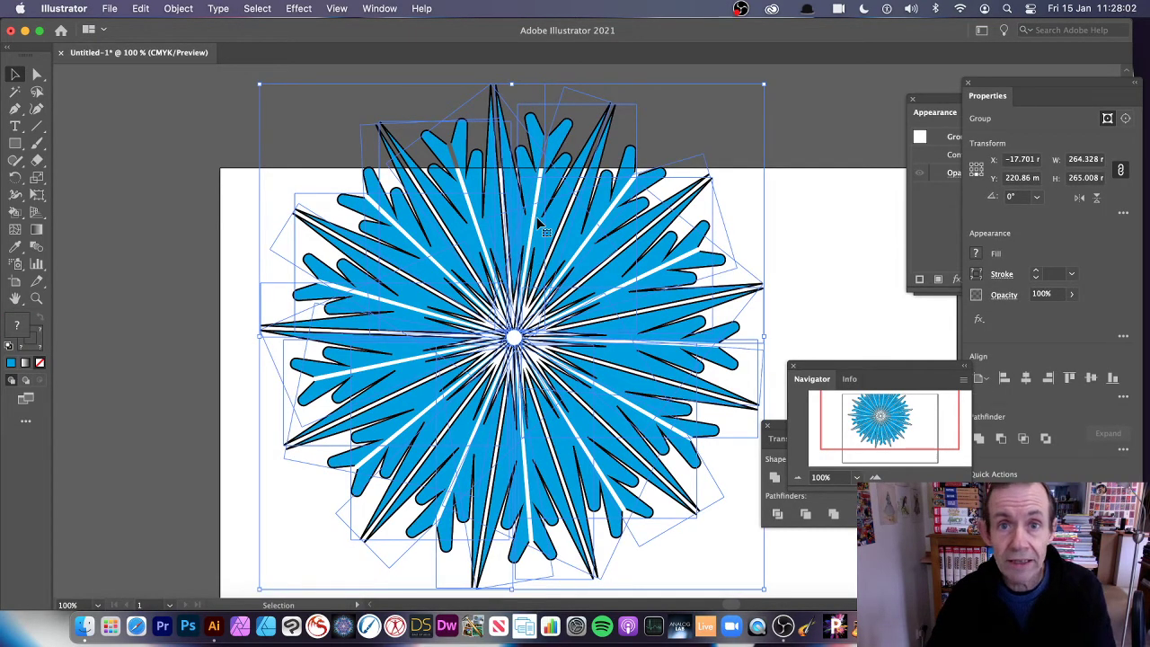
left_click(379, 9)
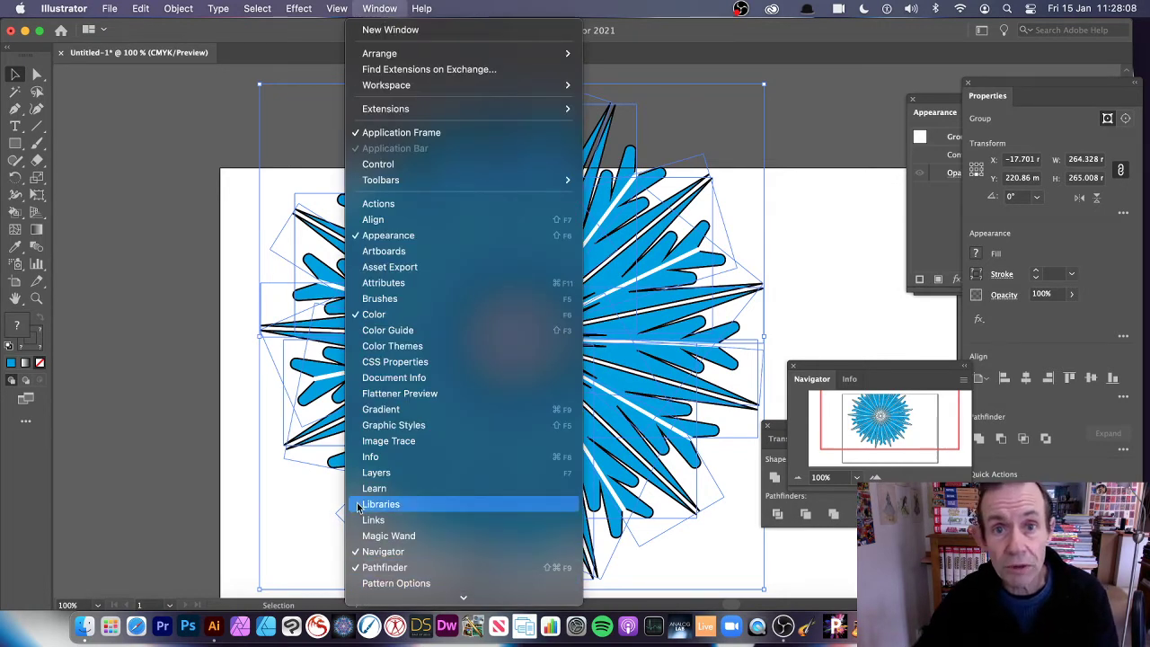
left_click(811, 188)
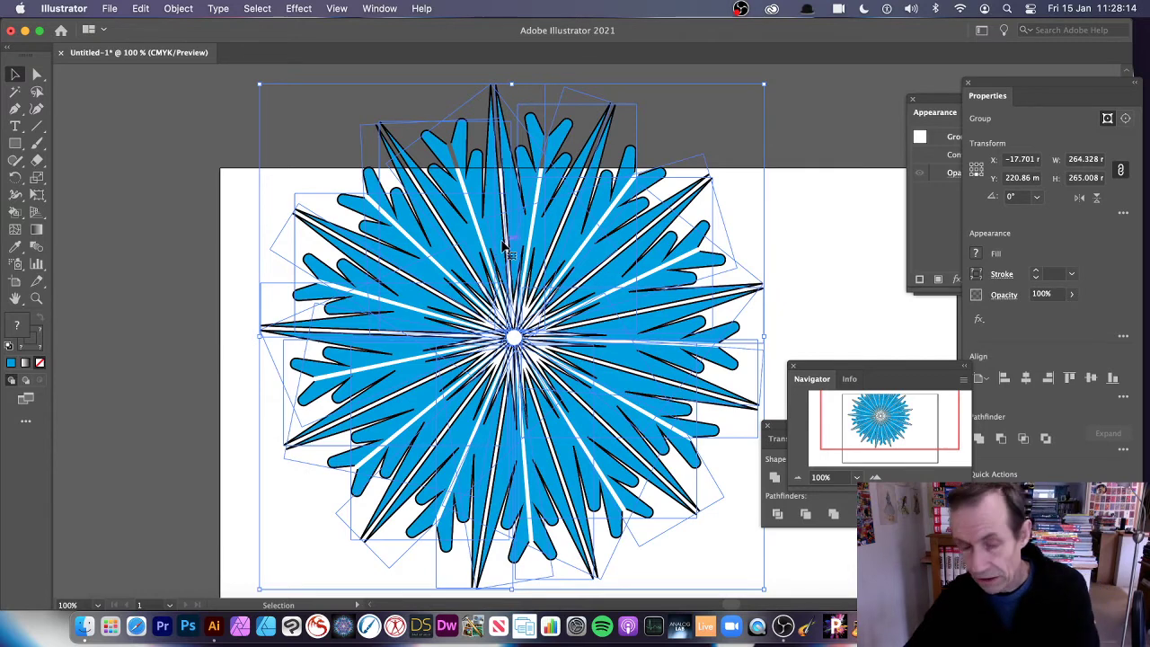
key("Delete")
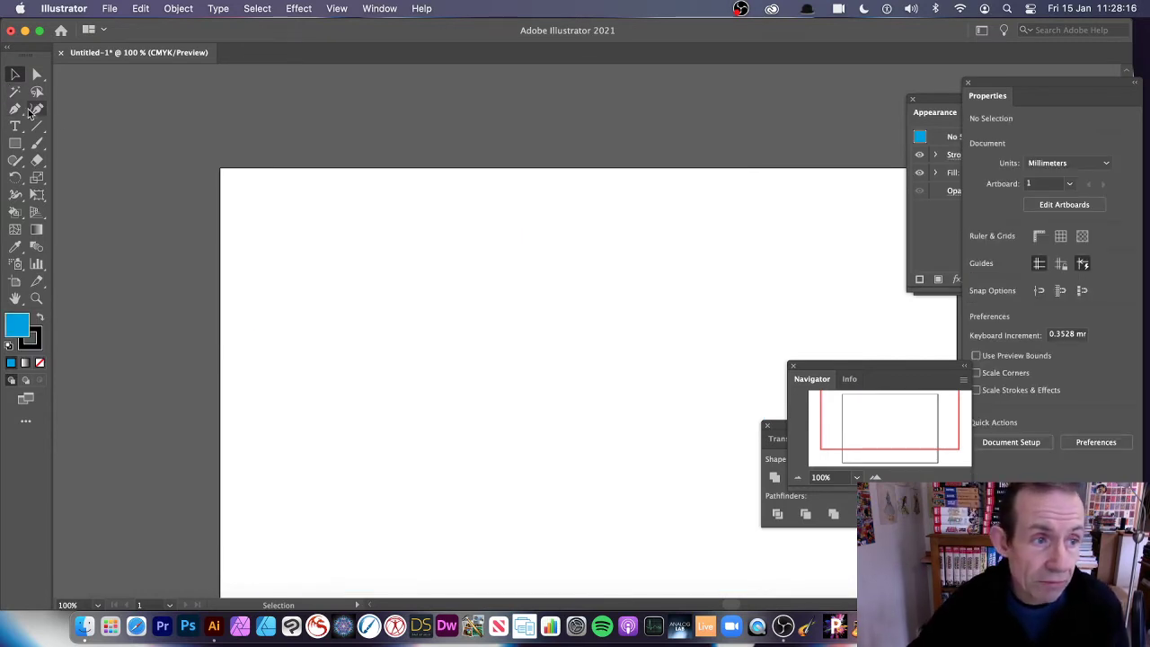
Step: Start a blue half-leaf with the Curvature tool, drawing an S-shaped lower edge
left_click(36, 110)
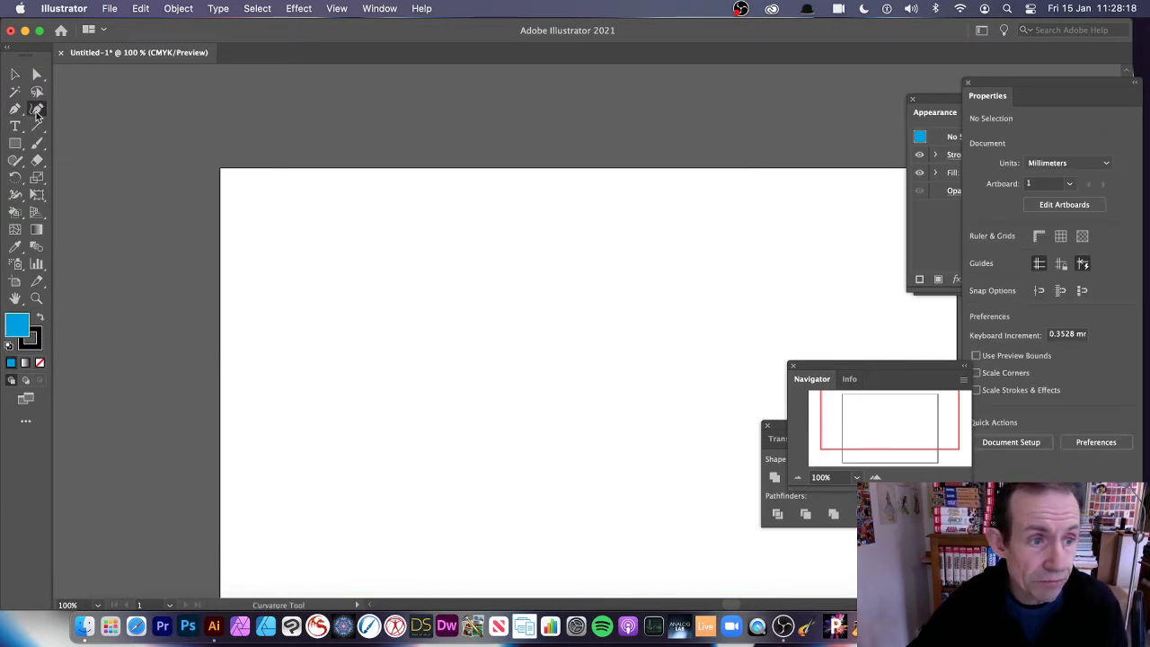
left_click(501, 367)
left_click(452, 335)
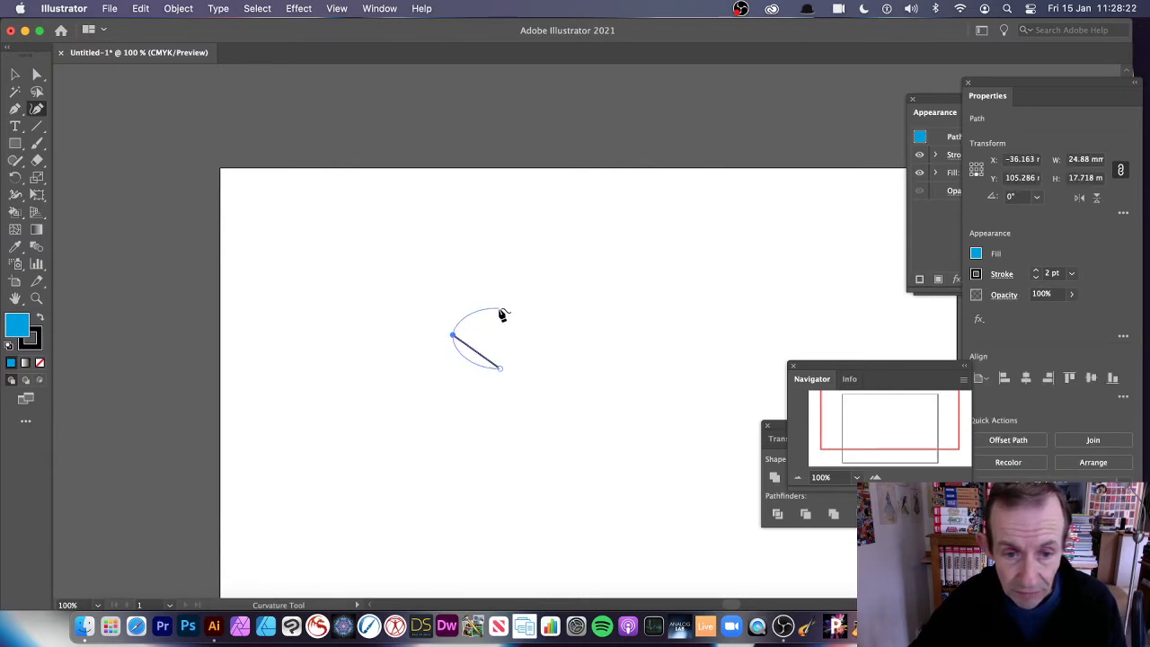
left_click(486, 314)
left_click(447, 255)
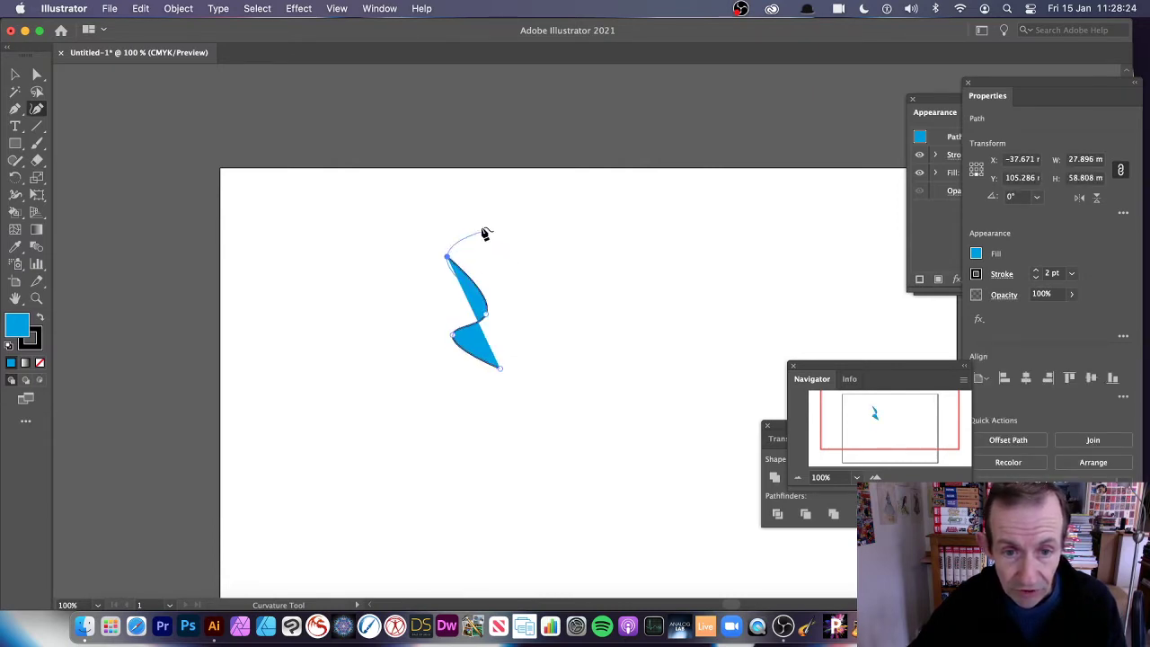
left_click(474, 223)
Step: Continue the left edge upward in zigzag spikes to a point above the artboard top
left_click(446, 212)
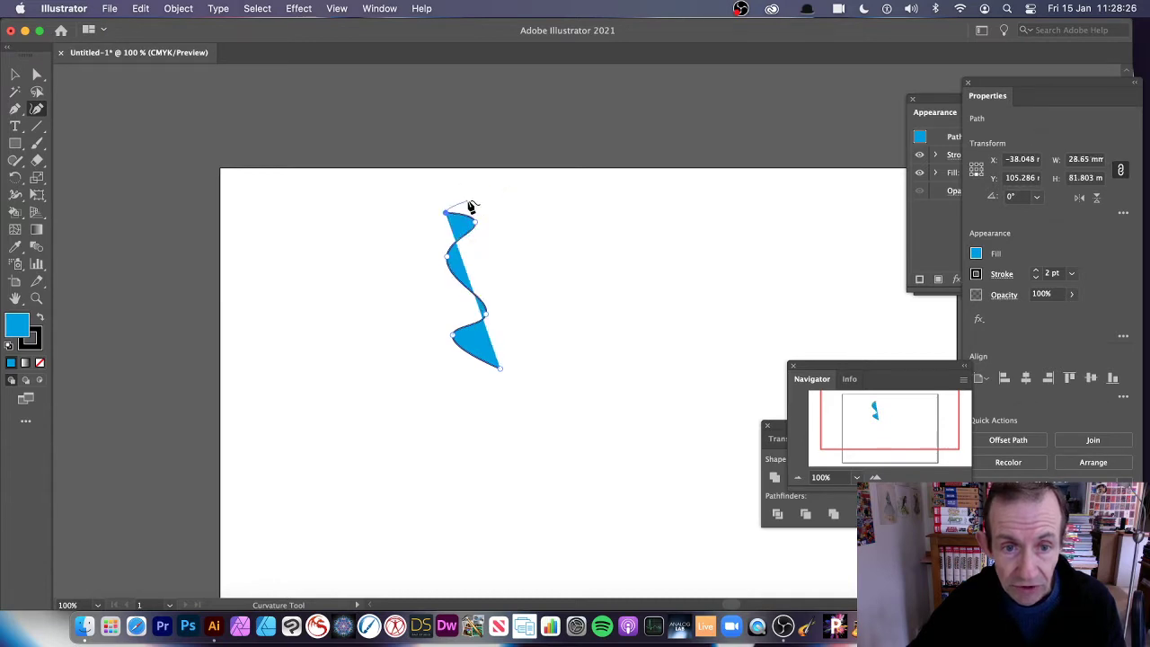
left_click(468, 200)
left_click(413, 178)
left_click(478, 177)
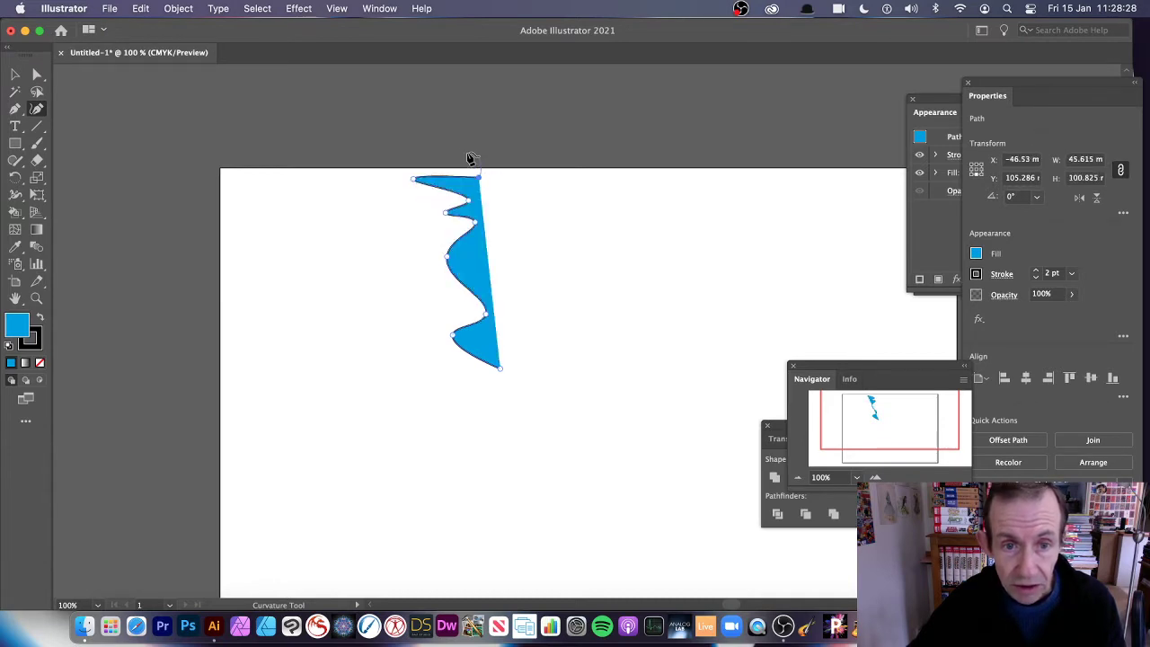
left_click(456, 142)
left_click(492, 135)
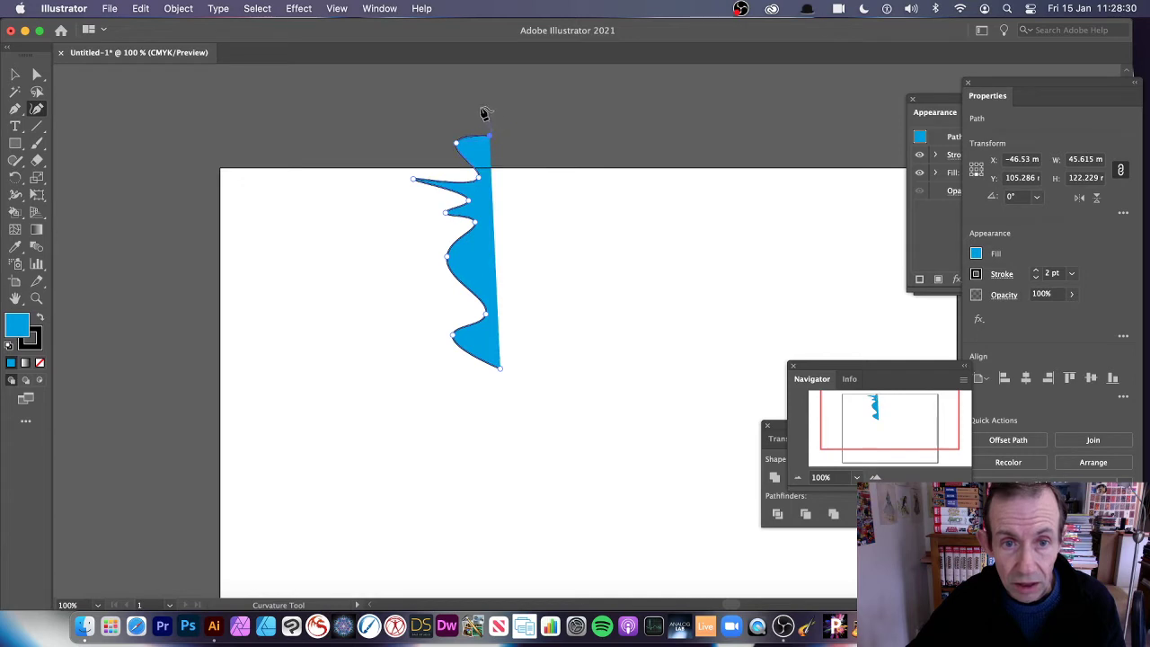
left_click(478, 106)
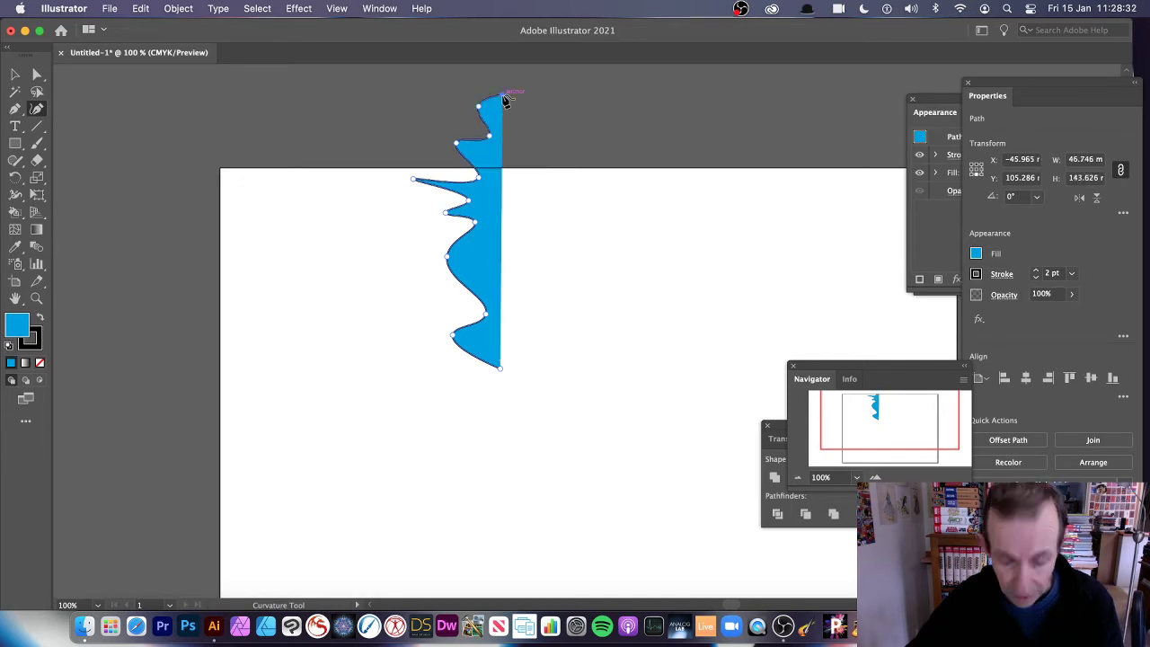
left_click(16, 74)
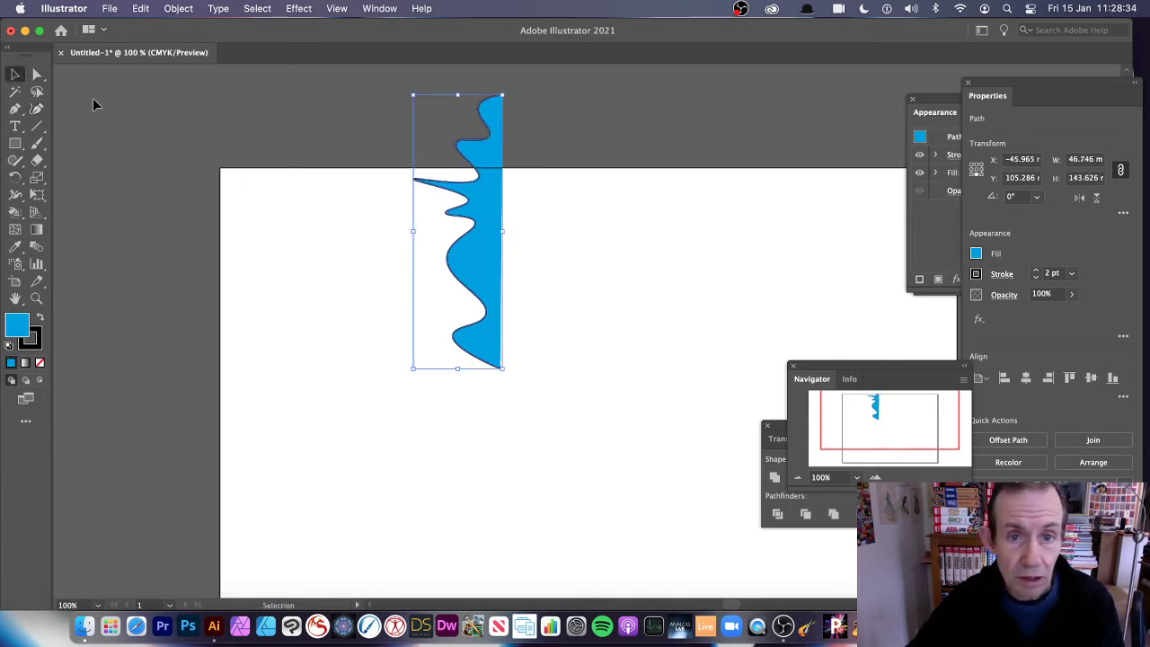
Step: Move the half-leaf down onto the artboard and make it a Mirror repeat
left_click_drag(488, 200, 495, 241)
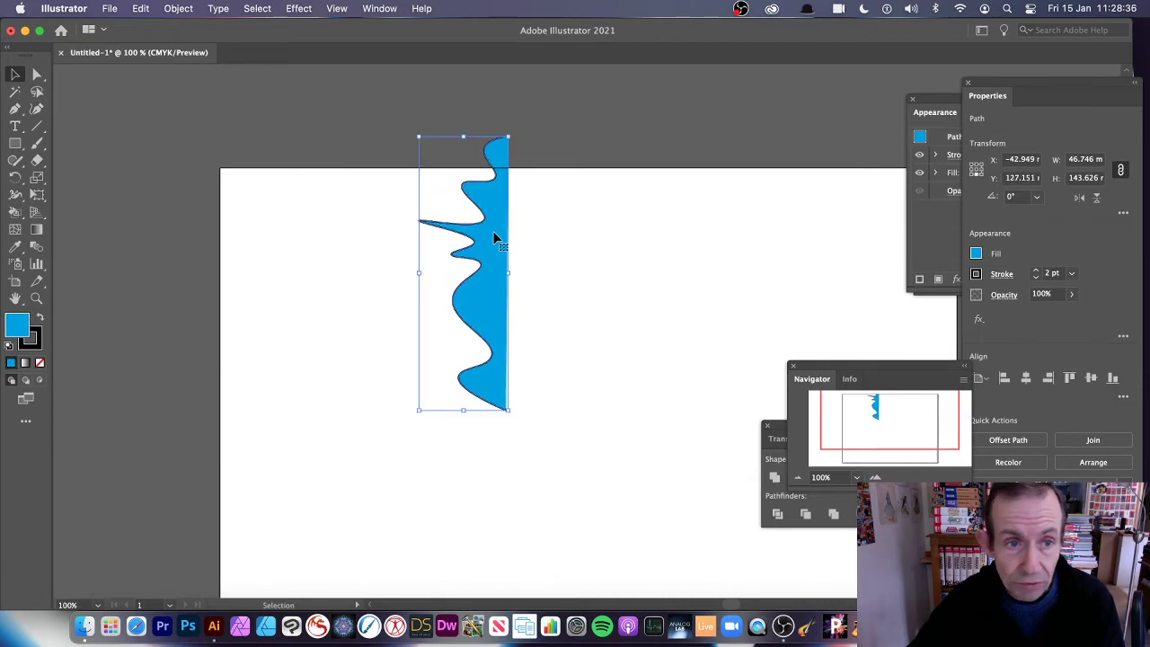
left_click(177, 11)
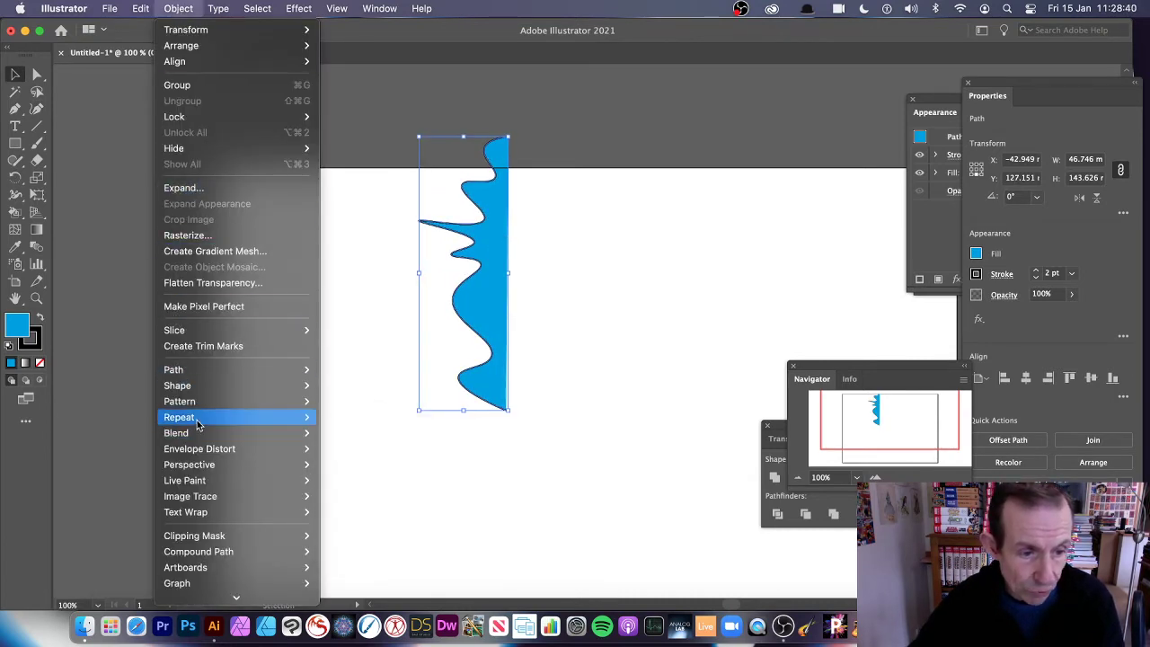
mouse_move(198, 424)
left_click(341, 449)
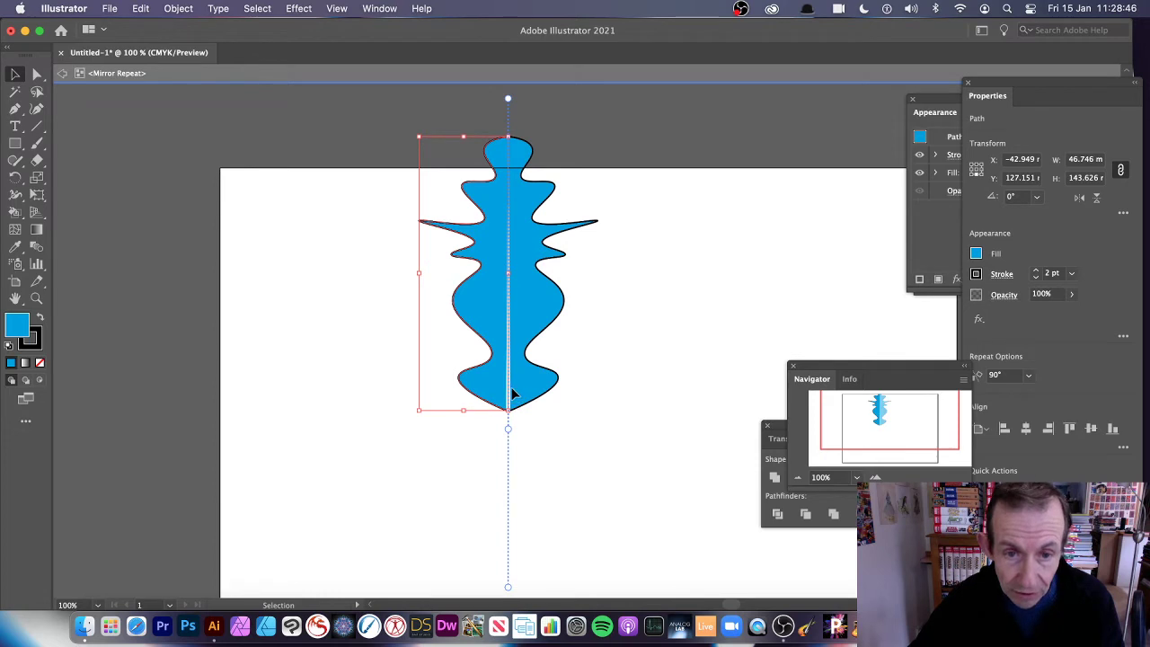
Step: Shift the left half to leave a narrow gap along the mirror axis
left_click(530, 398)
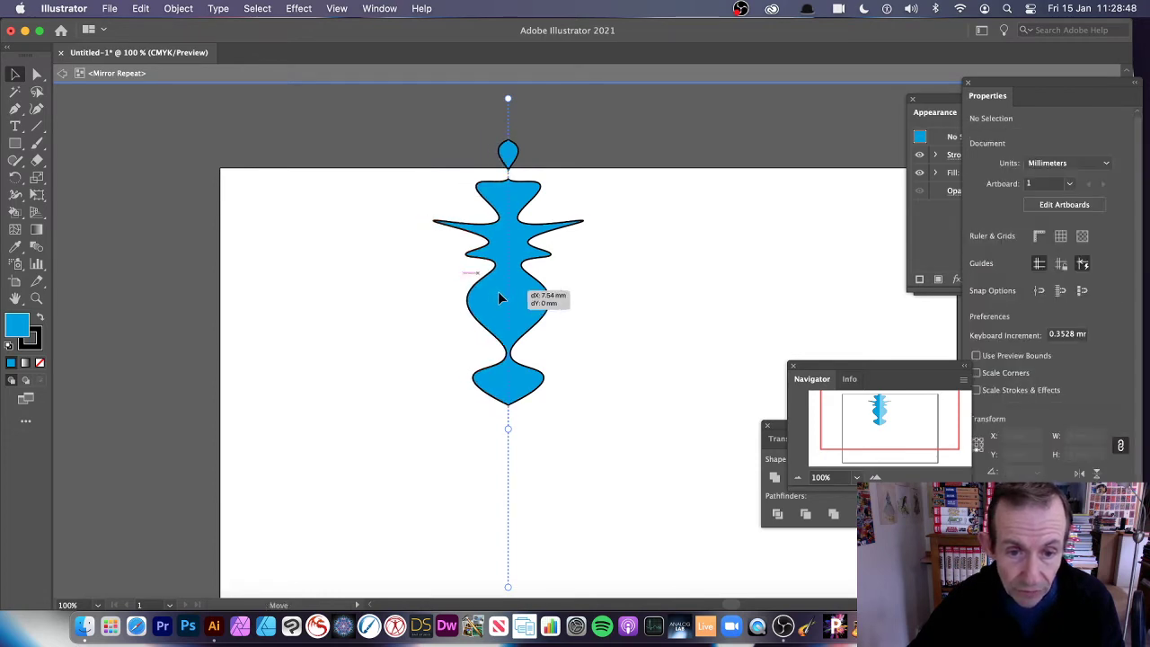
left_click_drag(496, 291, 507, 294)
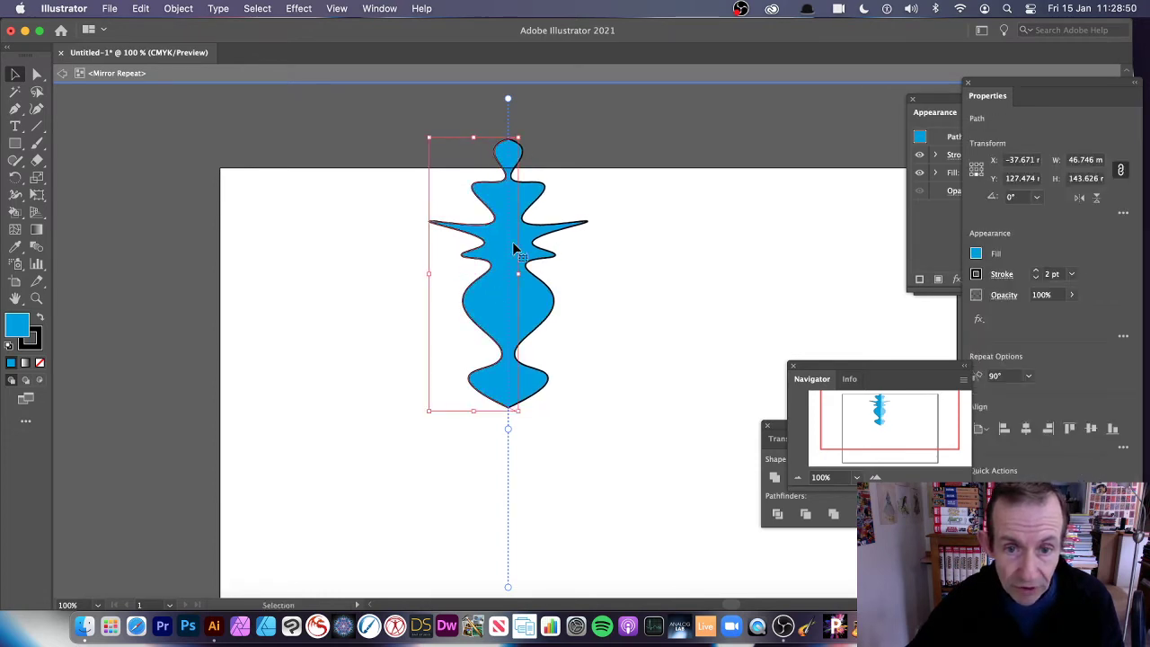
mouse_move(494, 382)
left_mouse_down()
mouse_move(459, 380)
mouse_move(474, 383)
left_mouse_up()
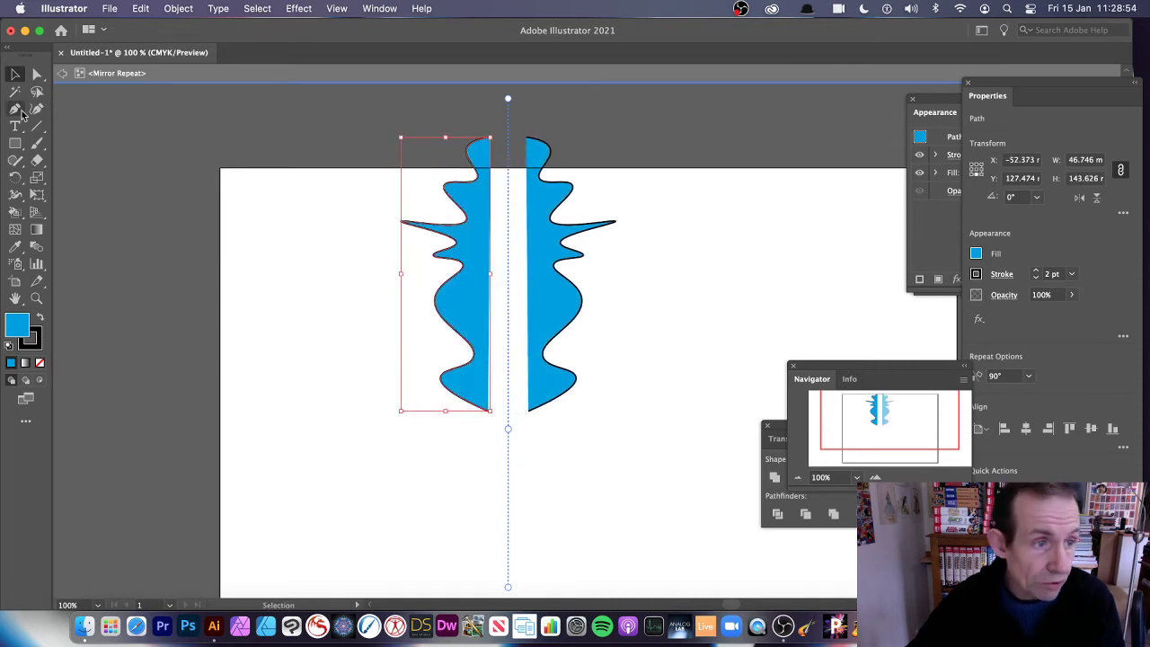
Step: Reshape the left half's upper anchors into a curling horn-like lobe
left_click(37, 109)
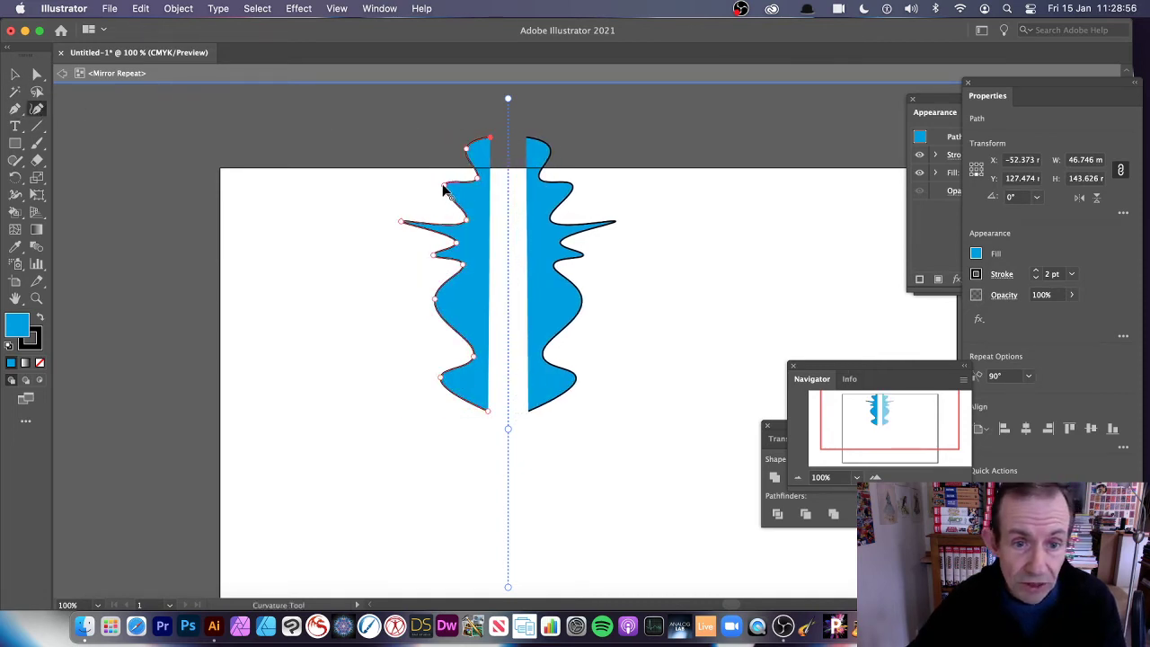
left_click_drag(443, 191, 404, 131)
left_click_drag(400, 223, 425, 230)
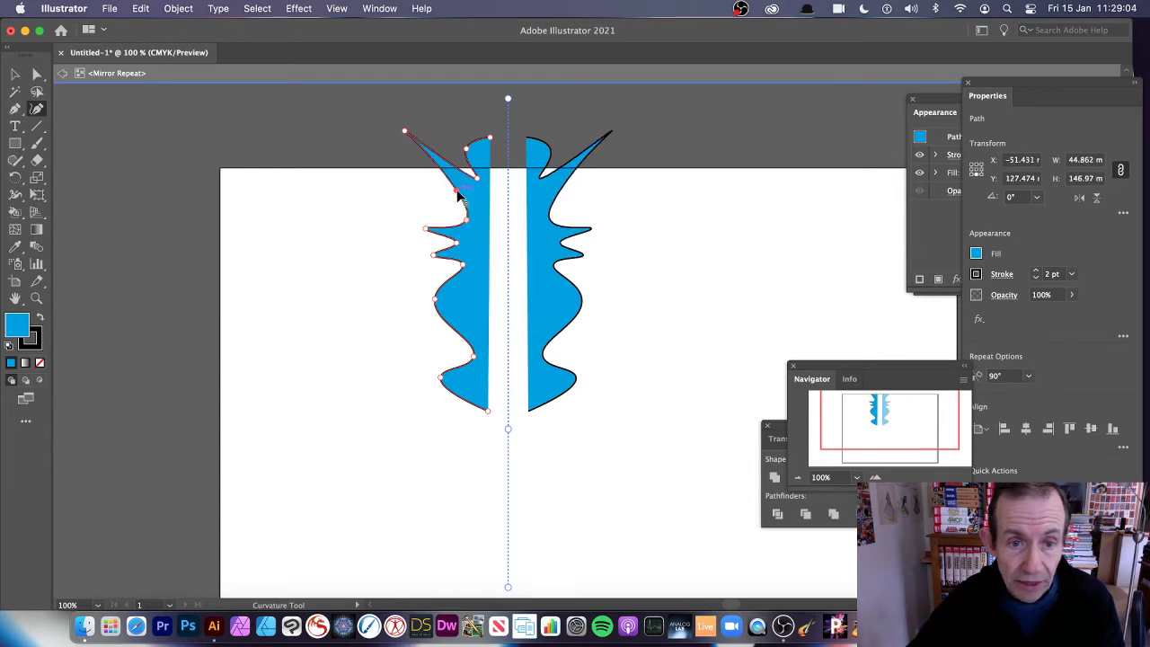
left_click_drag(458, 201, 398, 194)
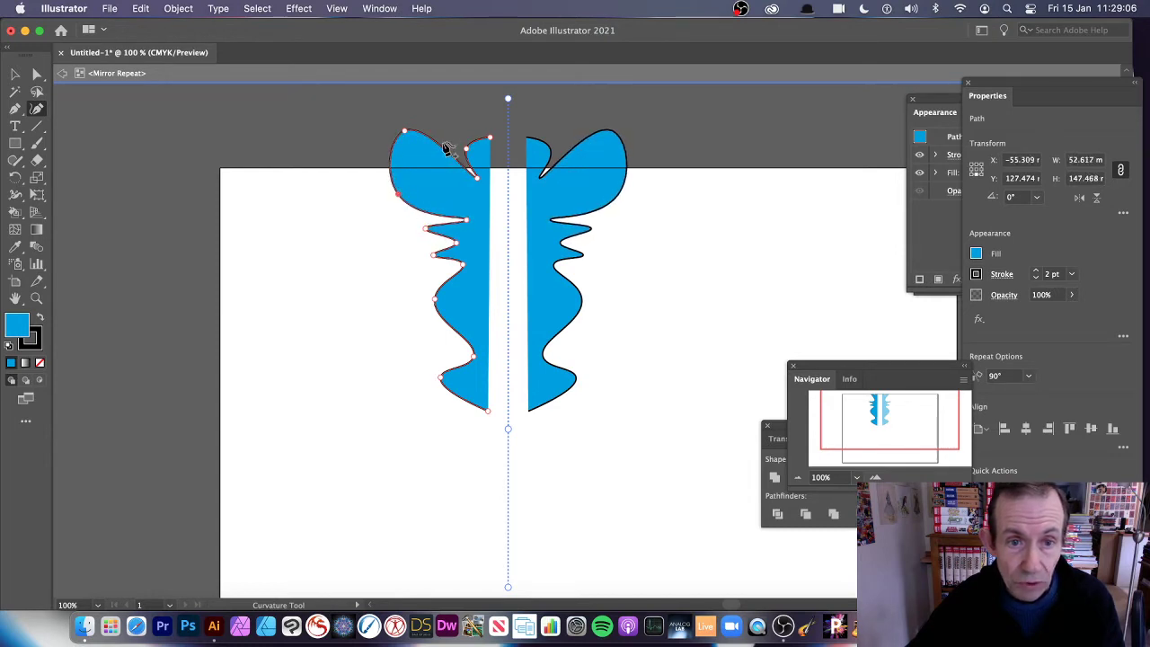
left_click_drag(456, 149, 431, 179)
Step: Narrow the lower edge into a neck and stretch the bottom into a long pointed tip
left_click_drag(435, 305, 479, 317)
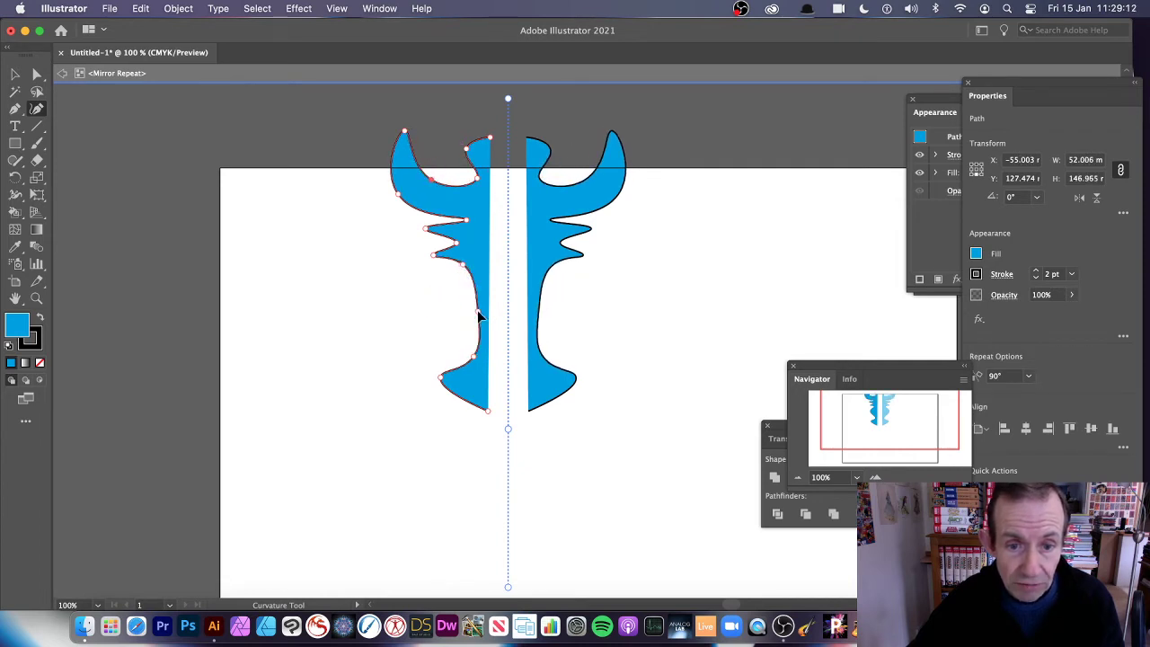
left_click_drag(473, 355, 440, 339)
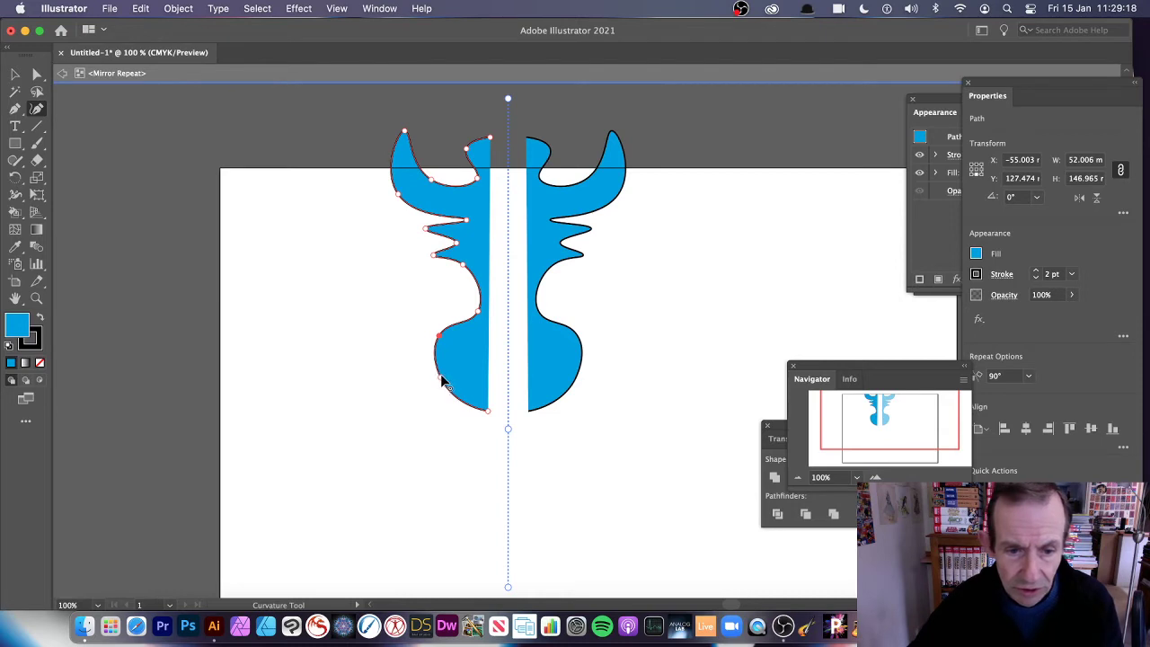
left_click_drag(441, 382, 464, 360)
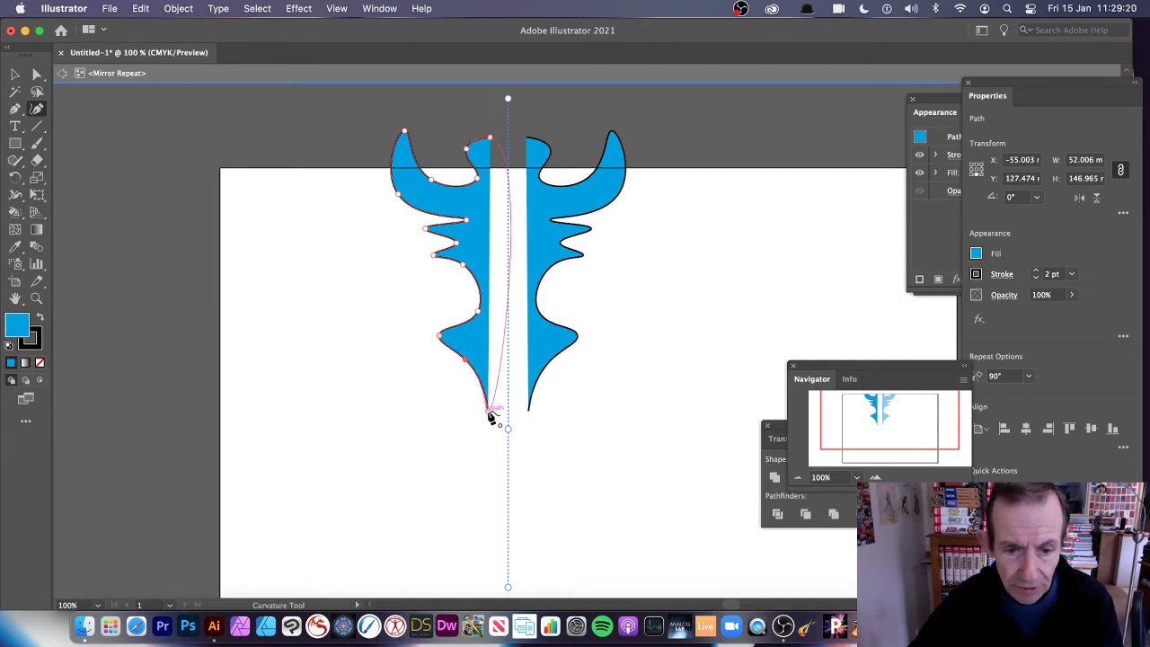
left_click_drag(490, 416, 504, 460)
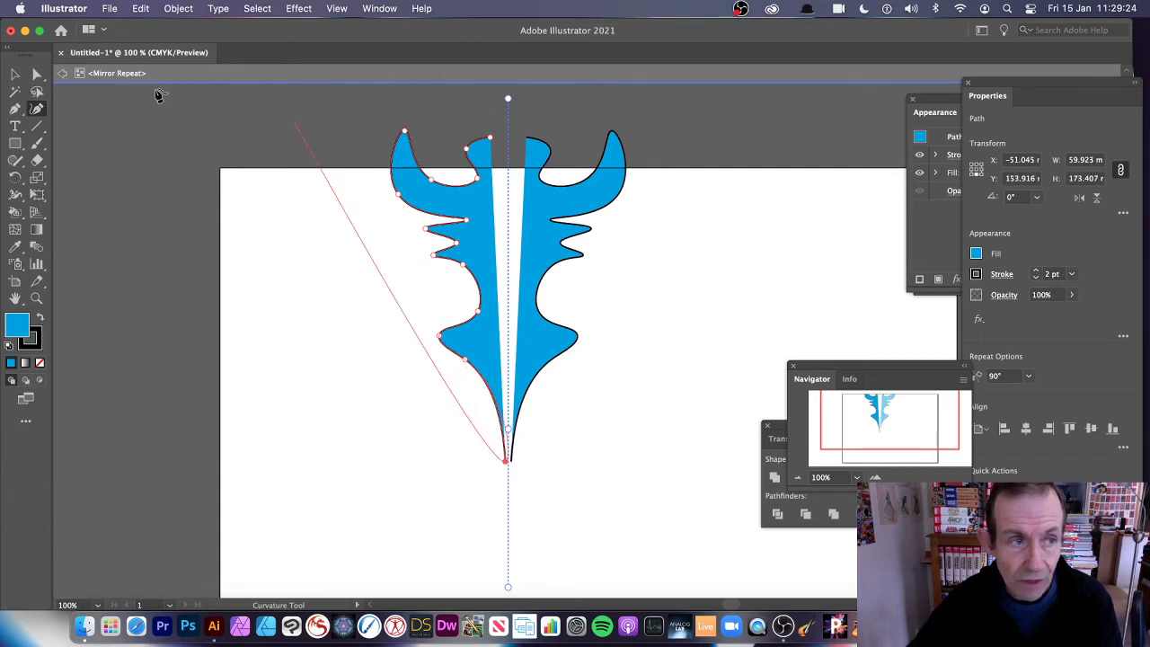
key("v")
left_click(640, 230)
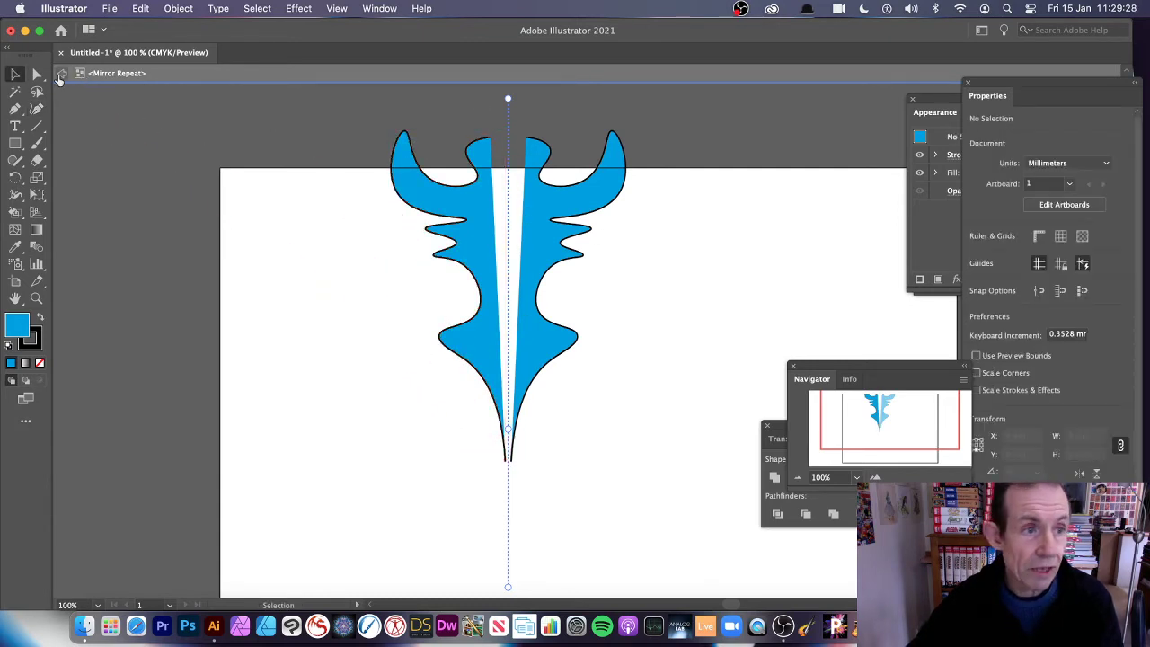
Step: Leave mirror repeat editing and scale the whole leaf down to about 76.845 × 107.756 mm
left_click(462, 220)
left_click(183, 8)
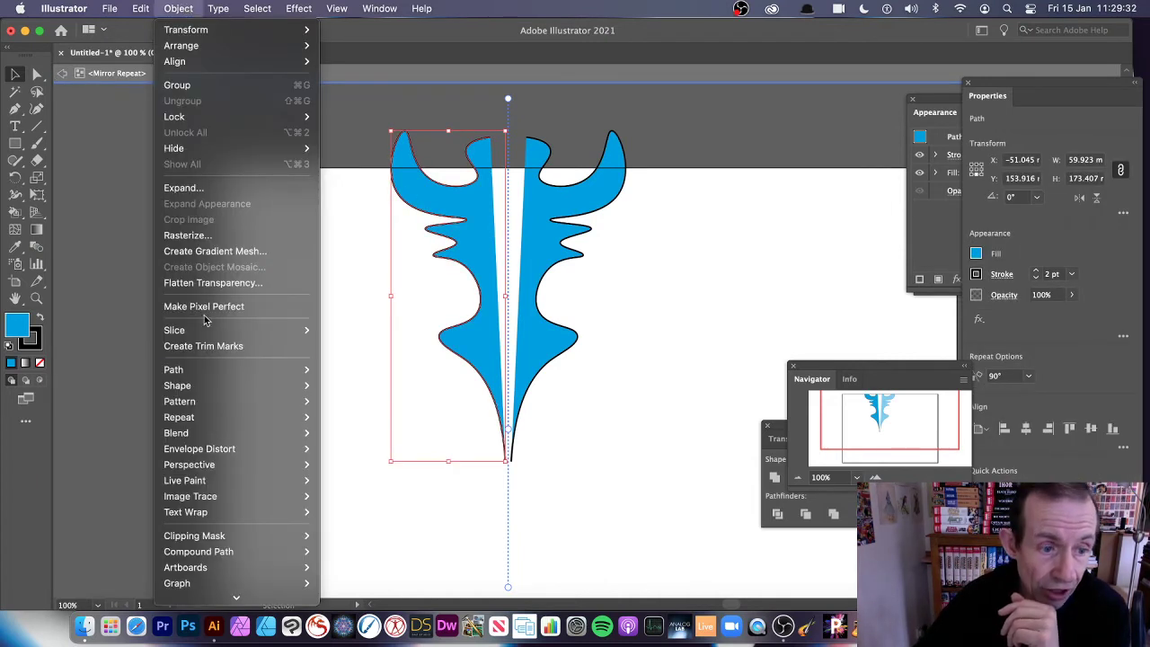
mouse_move(226, 417)
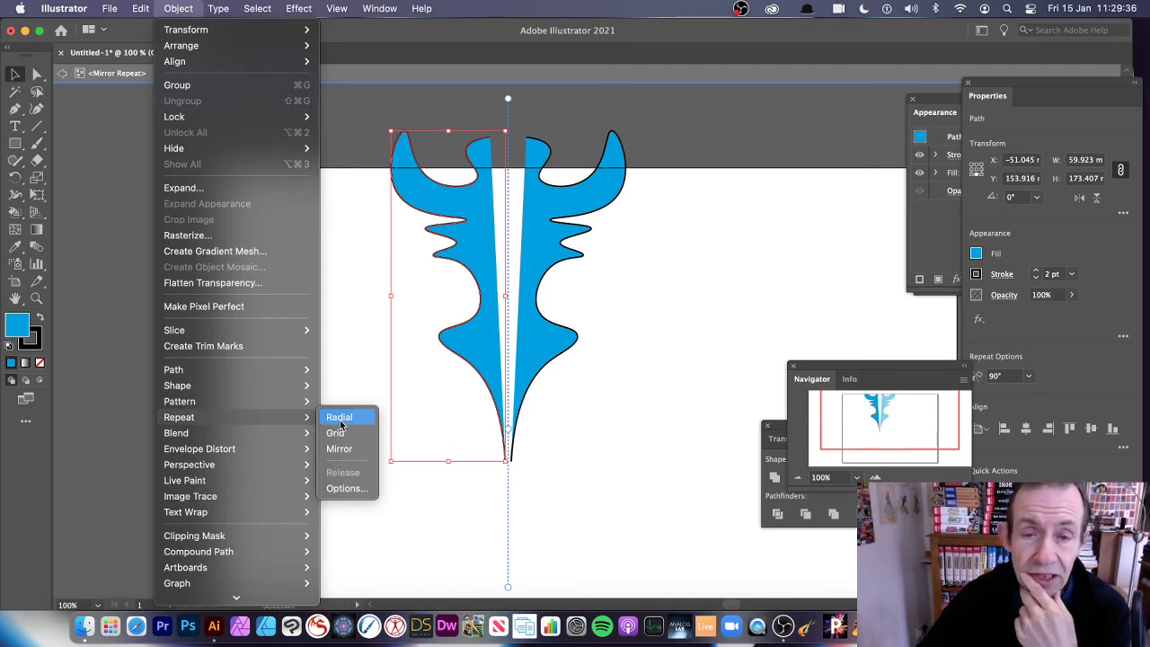
left_click(702, 311)
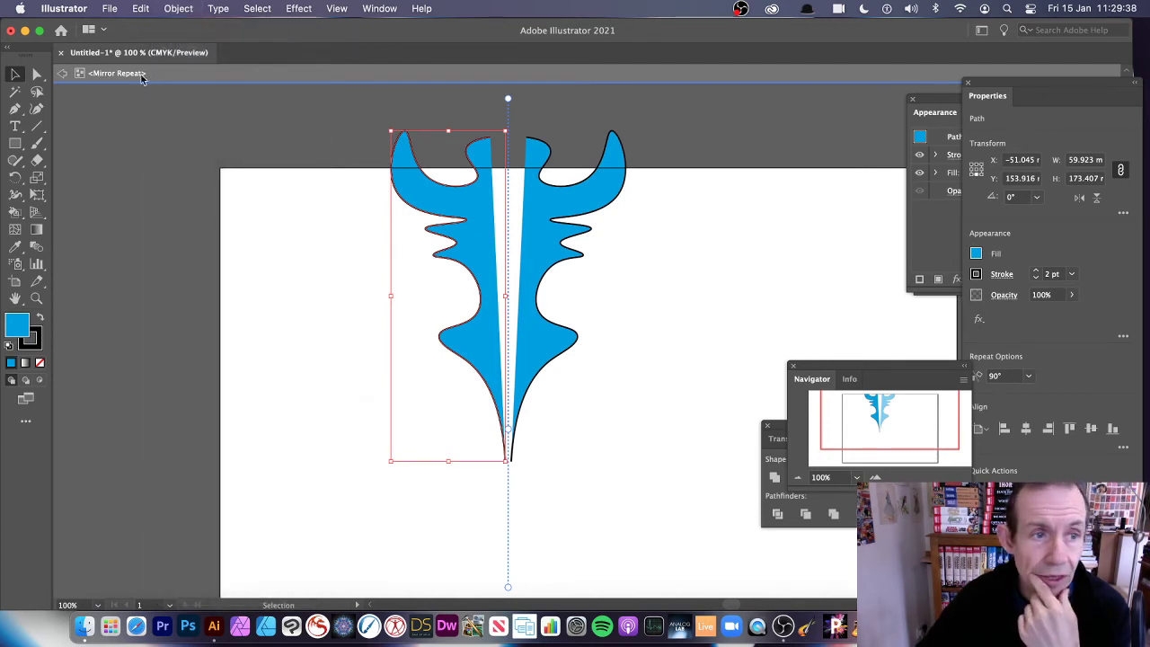
left_click(63, 74)
left_click(63, 75)
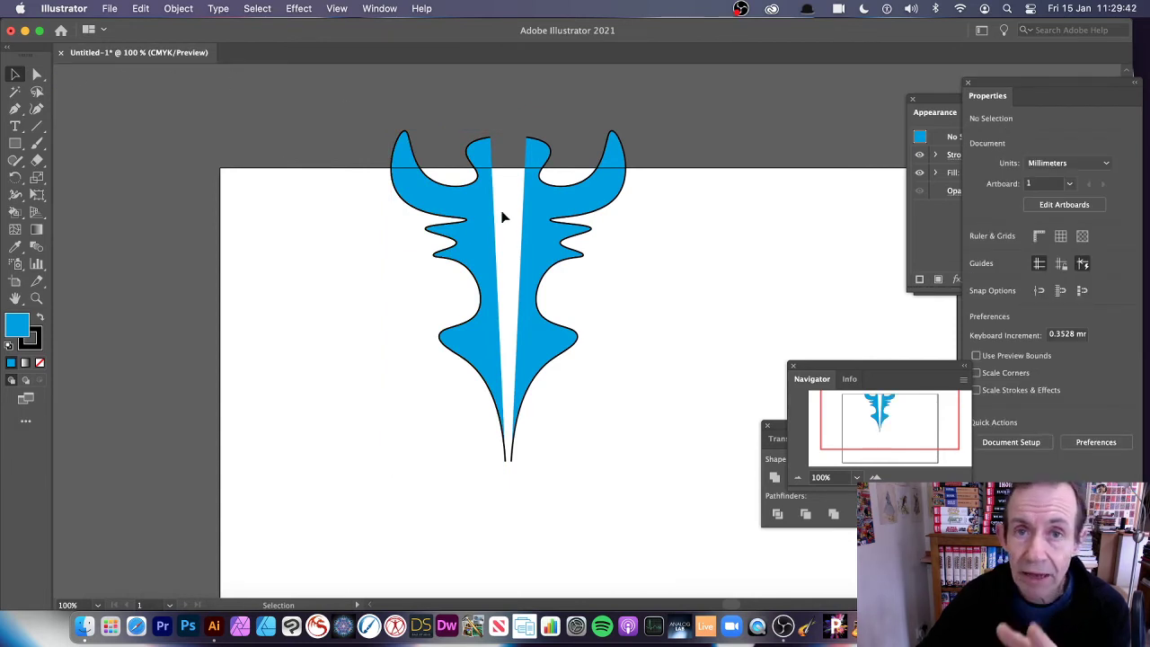
left_click(477, 221)
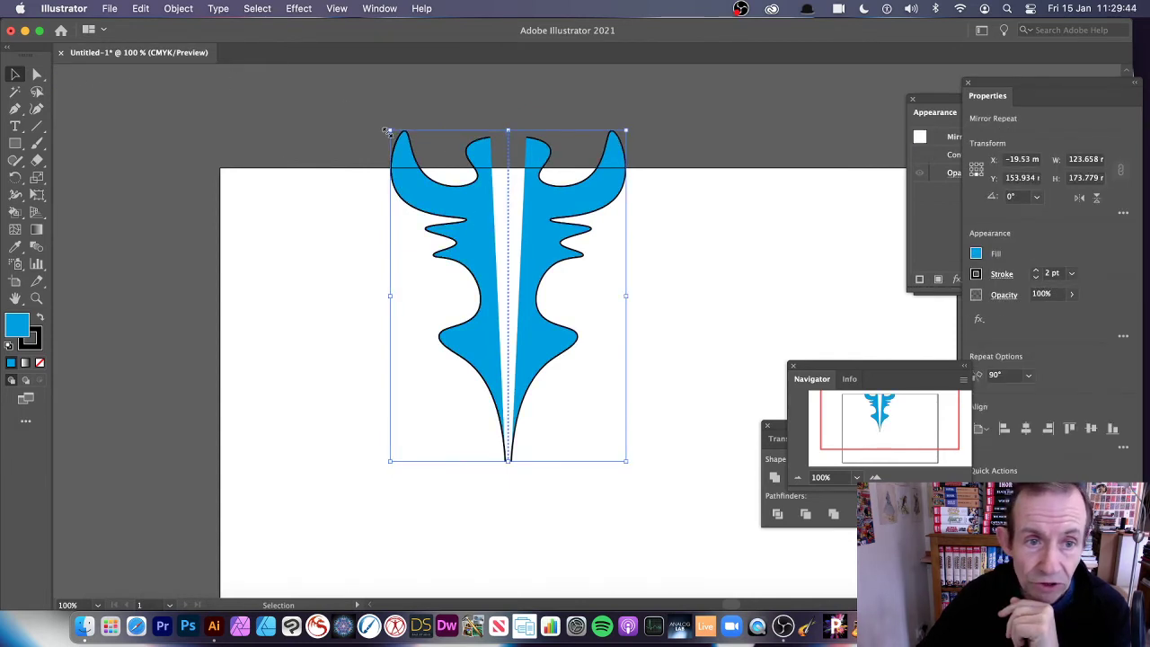
left_click_drag(387, 132, 479, 256)
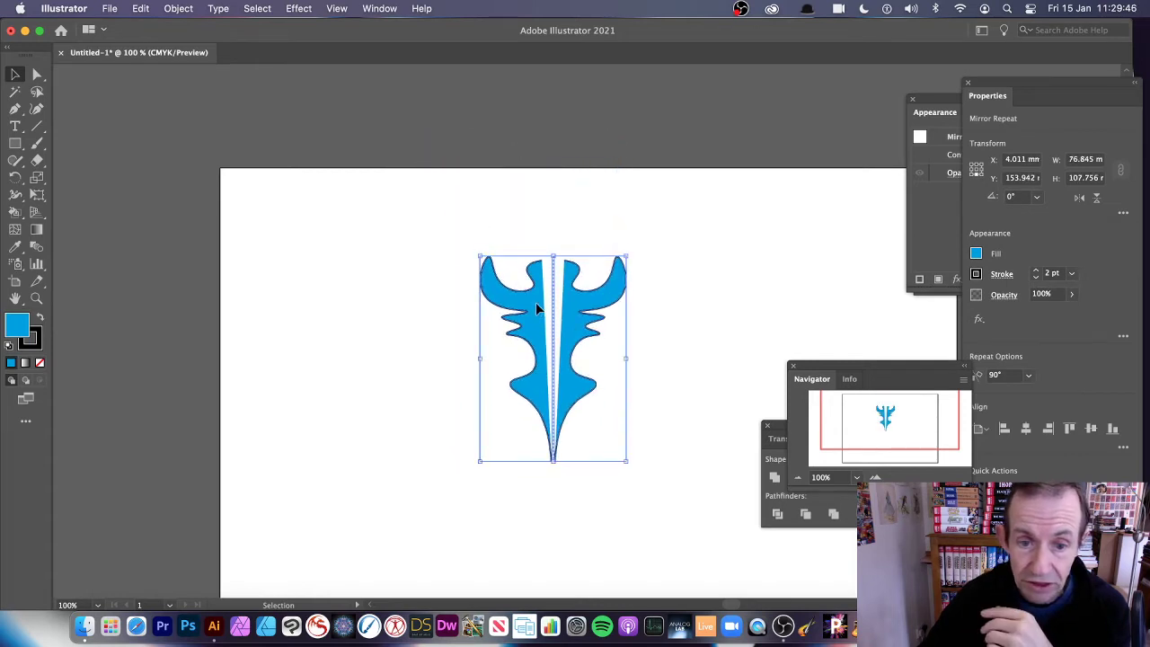
Step: Move the scaled leaf up near the artboard top and apply a Radial repeat to it
left_click_drag(535, 302, 489, 149)
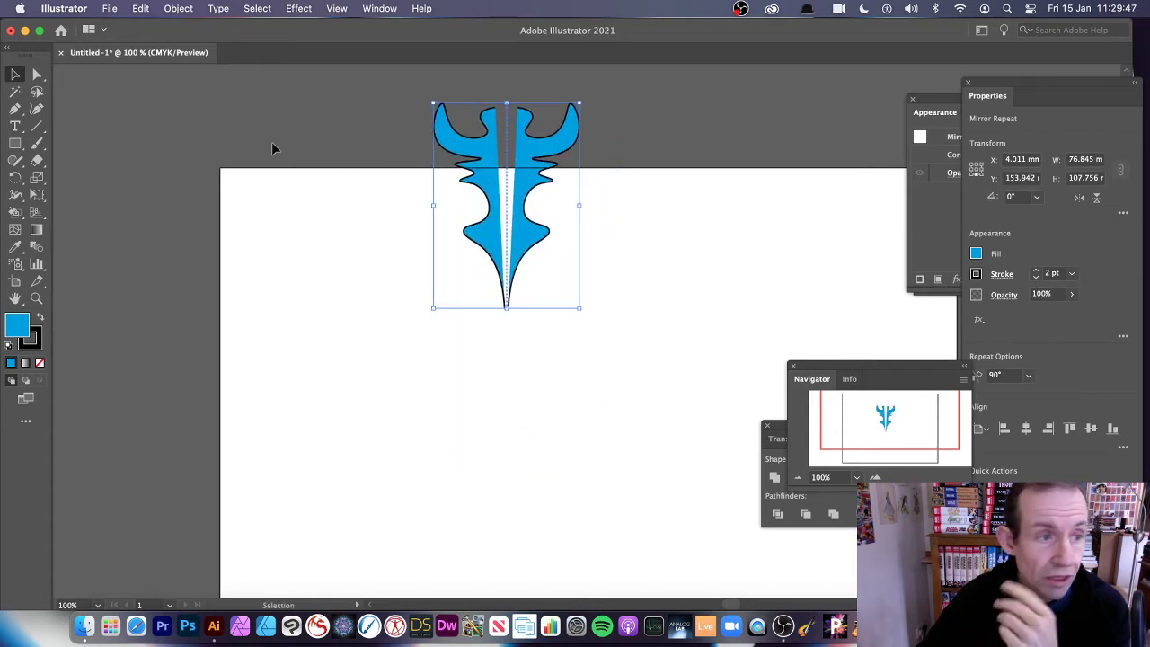
left_click(178, 9)
mouse_move(235, 426)
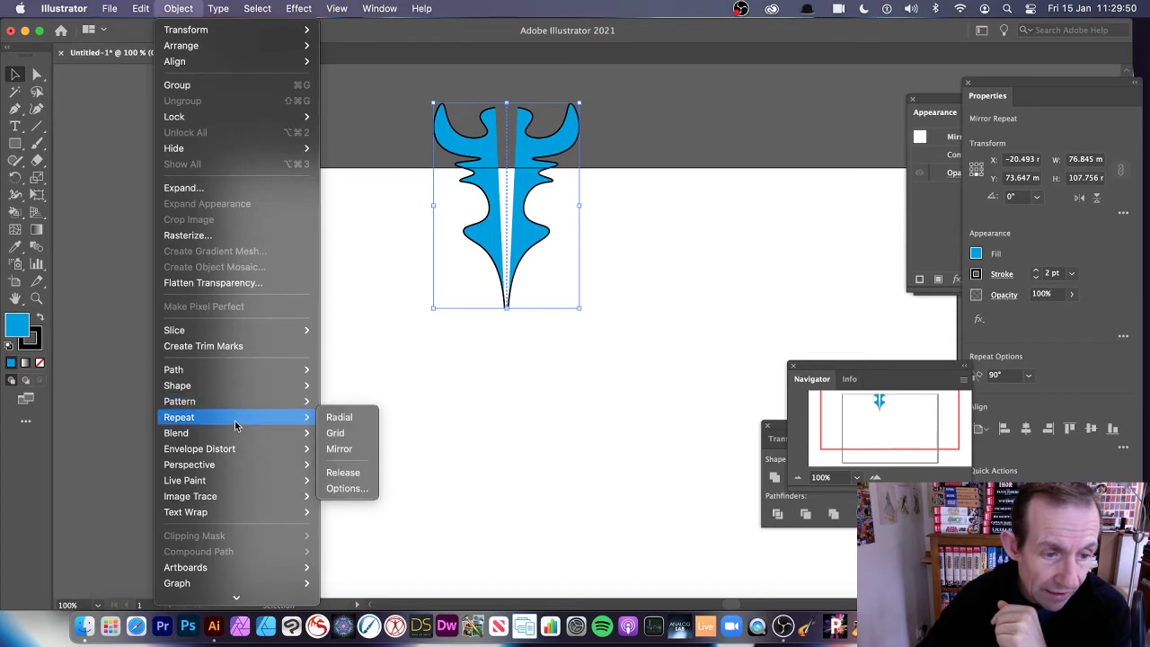
left_click(344, 419)
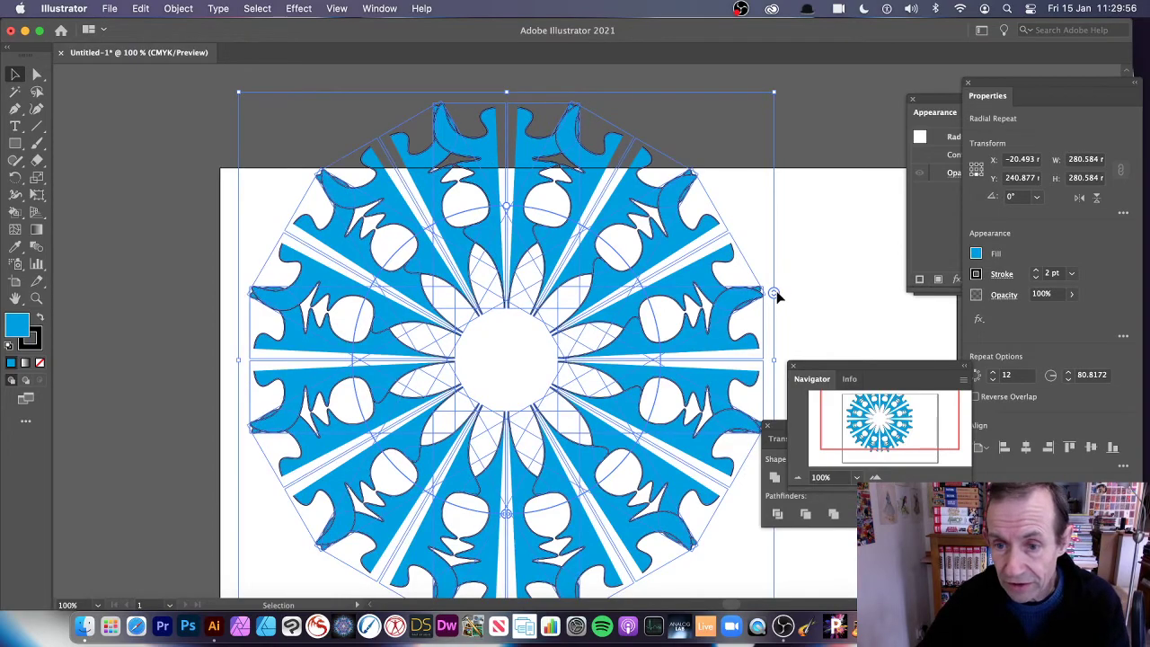
Step: Set the radial repeat to 10 leaves and widen the ring to about 83.5 mm radius
mouse_move(775, 294)
left_mouse_down()
mouse_move(769, 224)
mouse_move(776, 314)
left_mouse_up()
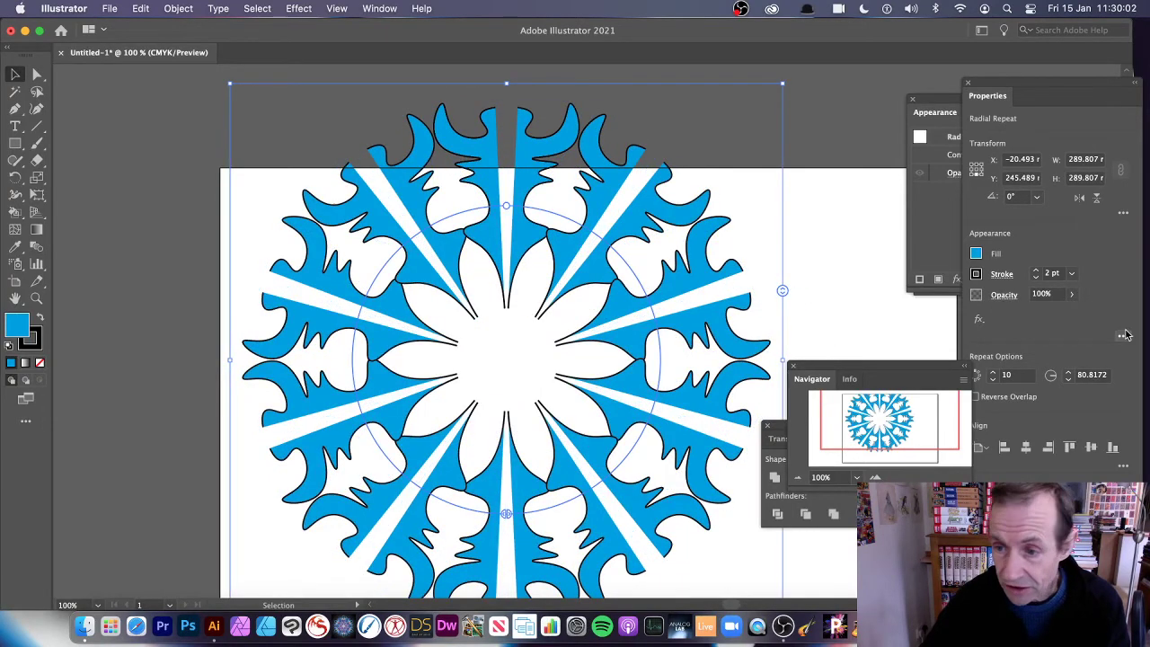
left_click_drag(1048, 87, 926, 82)
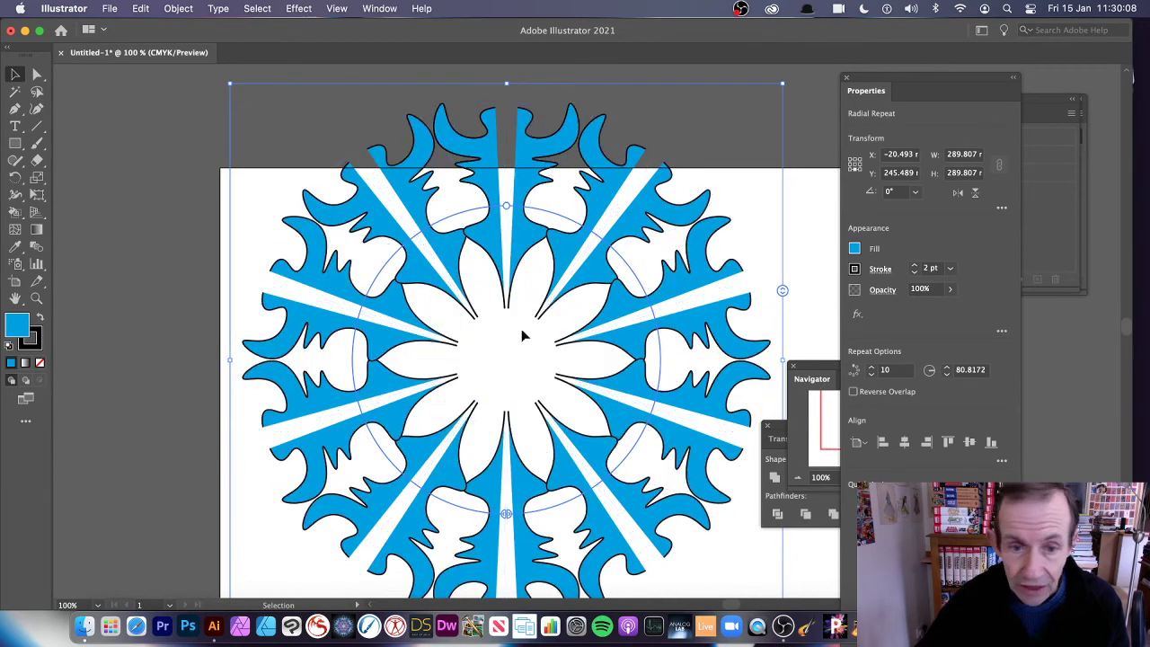
left_click_drag(508, 208, 462, 210)
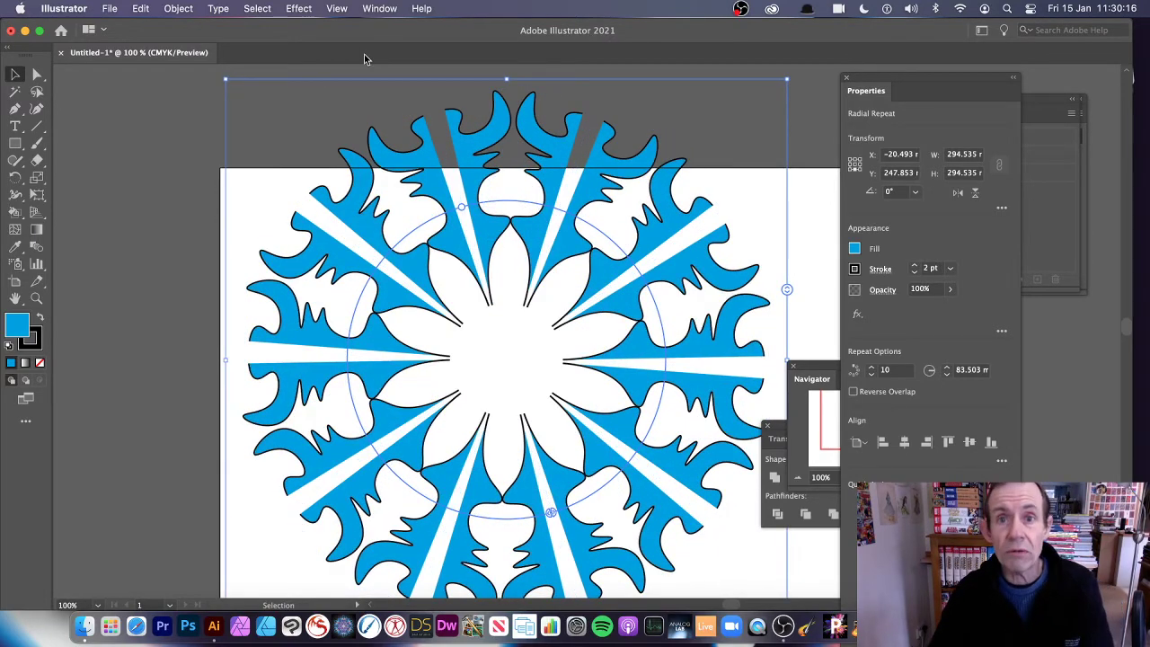
Step: Isolate the mirror repeat inside the radial repeat and select the top leaf path
double_click(607, 168)
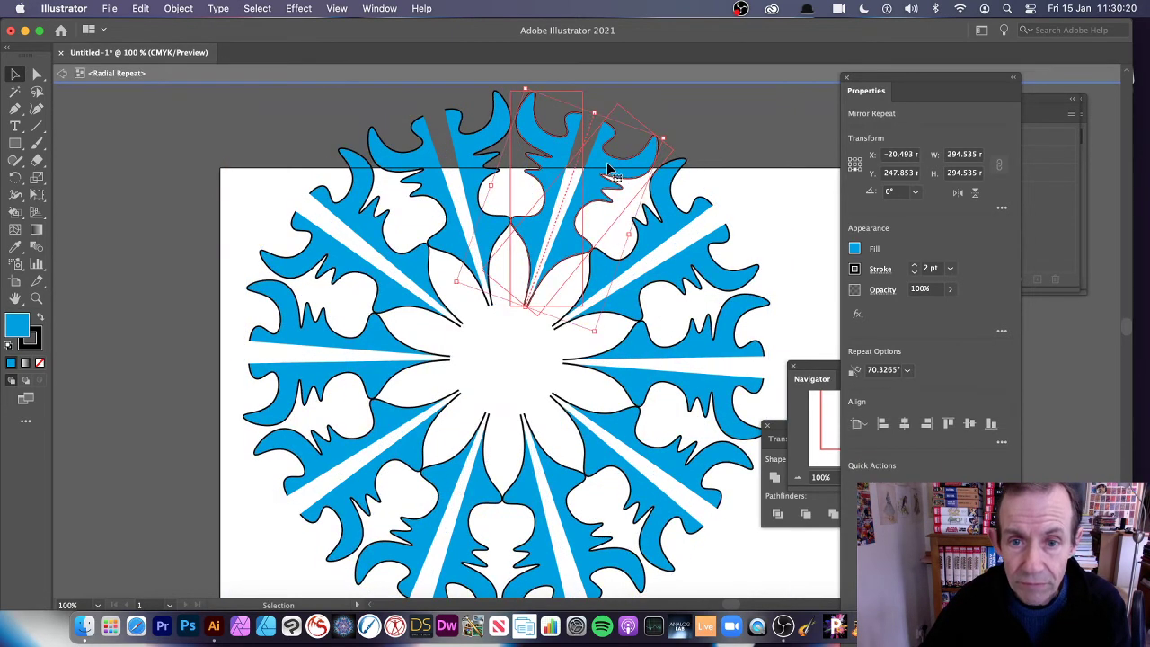
double_click(614, 171)
left_click(615, 171)
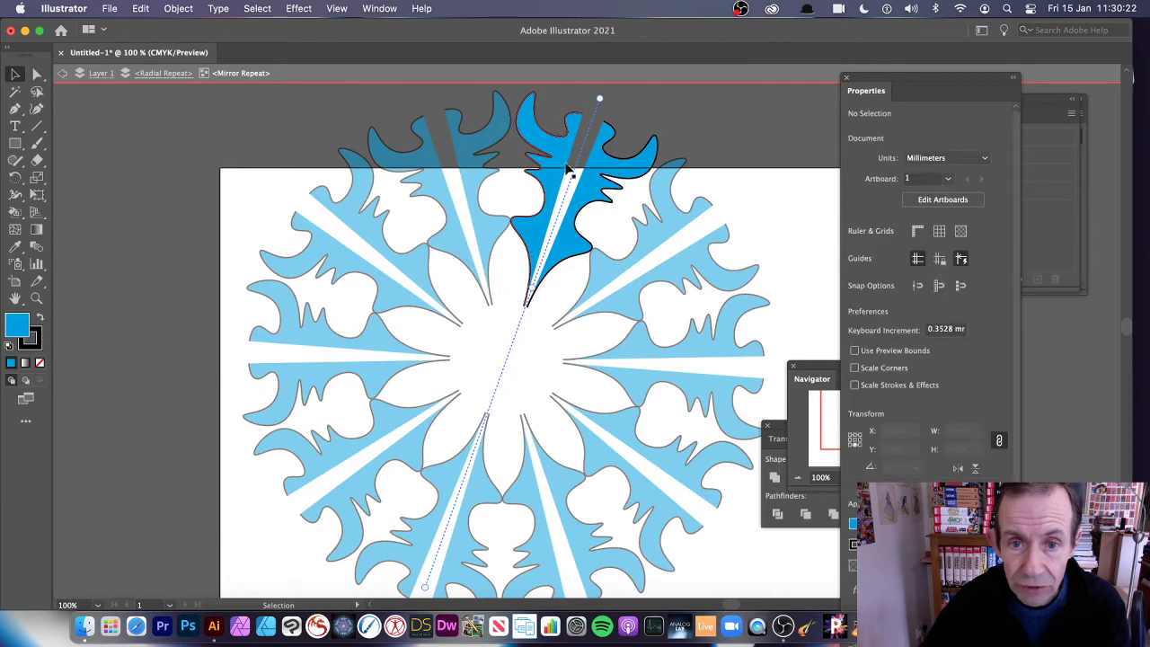
left_click(575, 161)
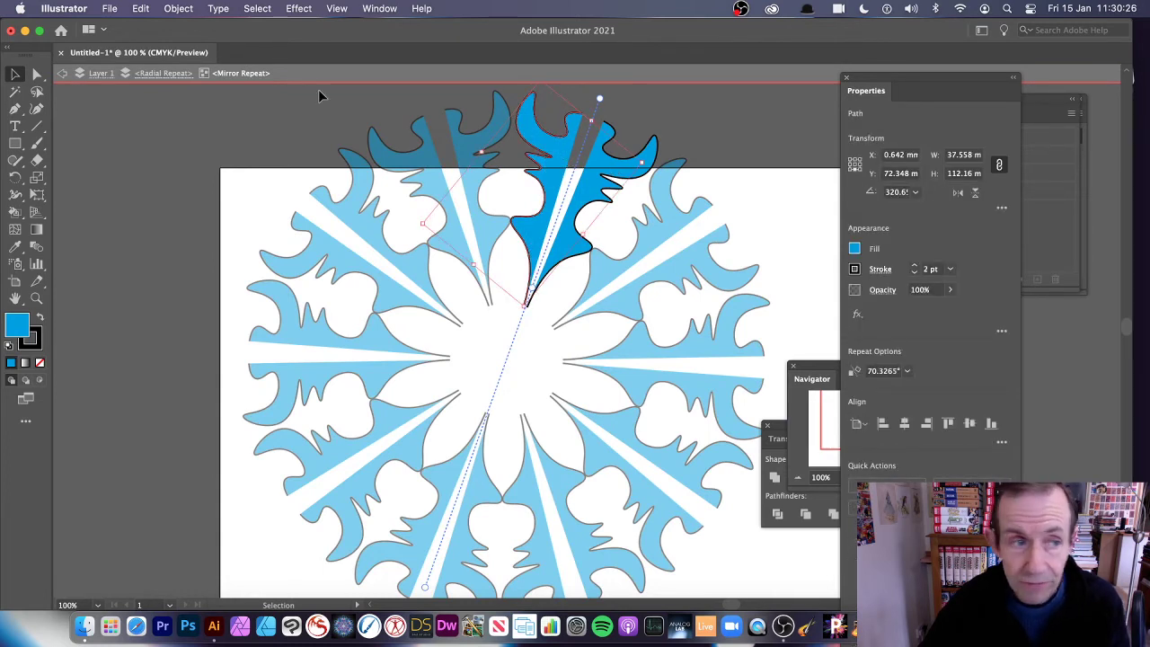
Step: Curve the leaf's upper edge into a wider bulging outer lobe with a thin spike
left_click(37, 108)
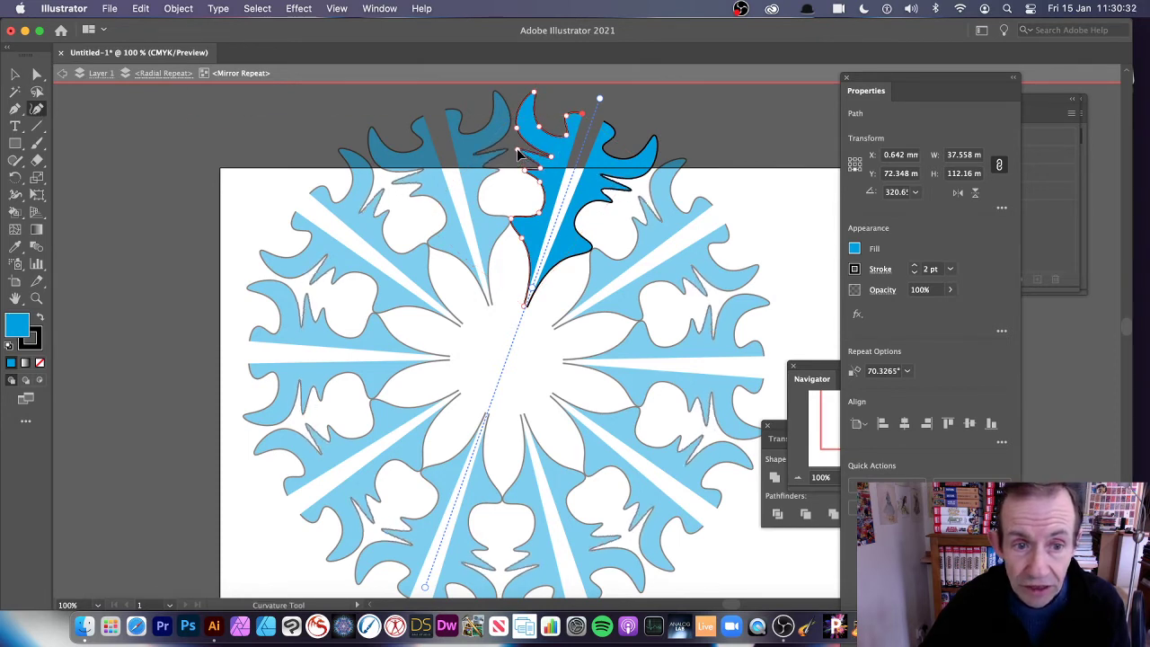
left_click_drag(533, 93, 554, 91)
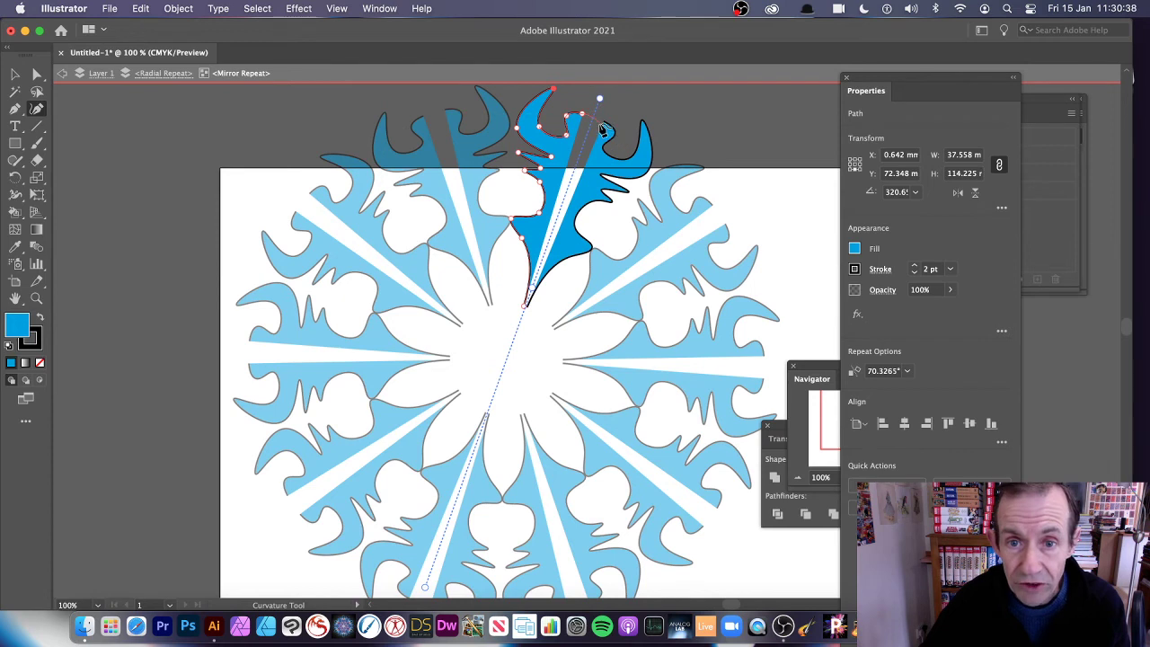
left_click_drag(564, 119, 642, 127)
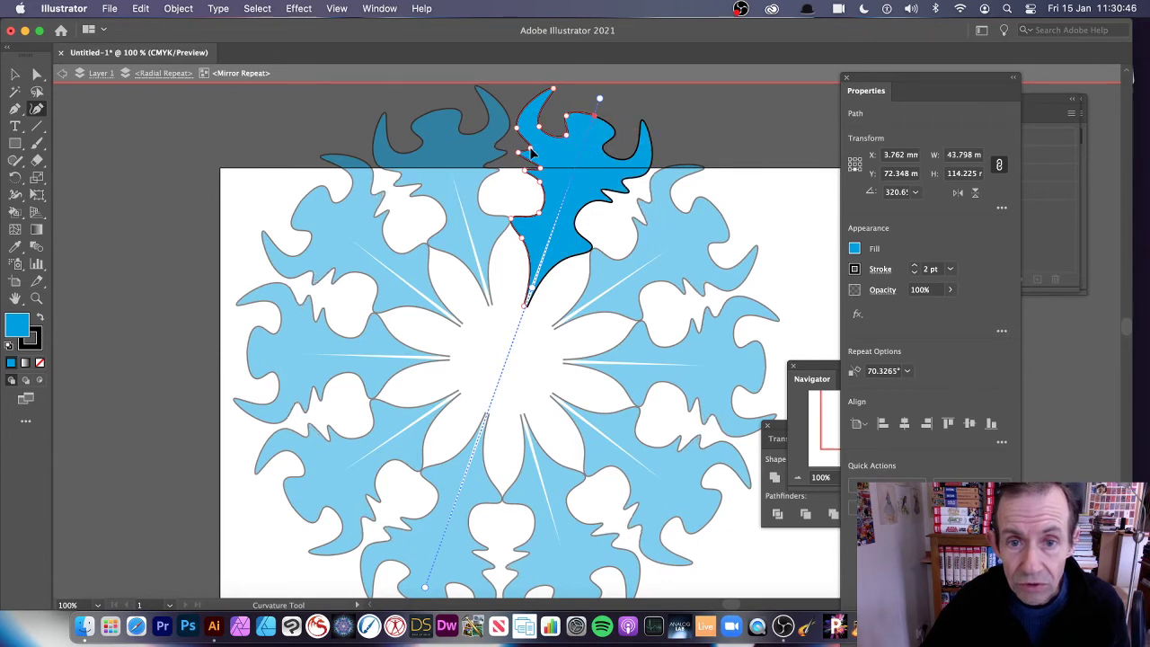
left_click(564, 155)
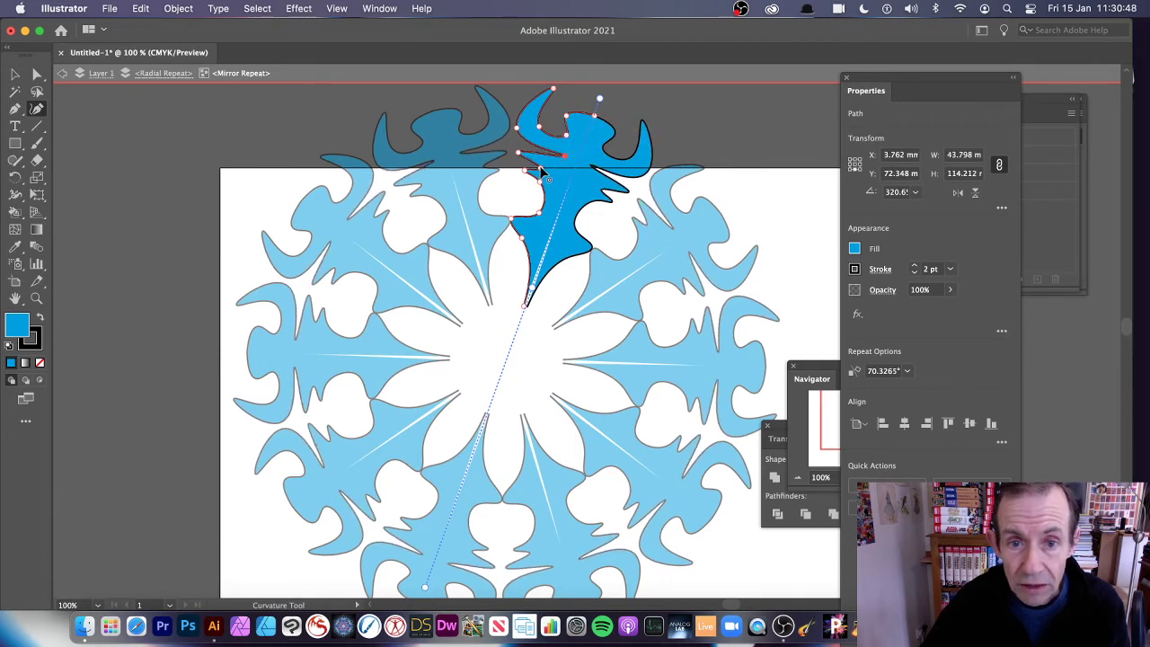
left_click_drag(557, 176, 539, 212)
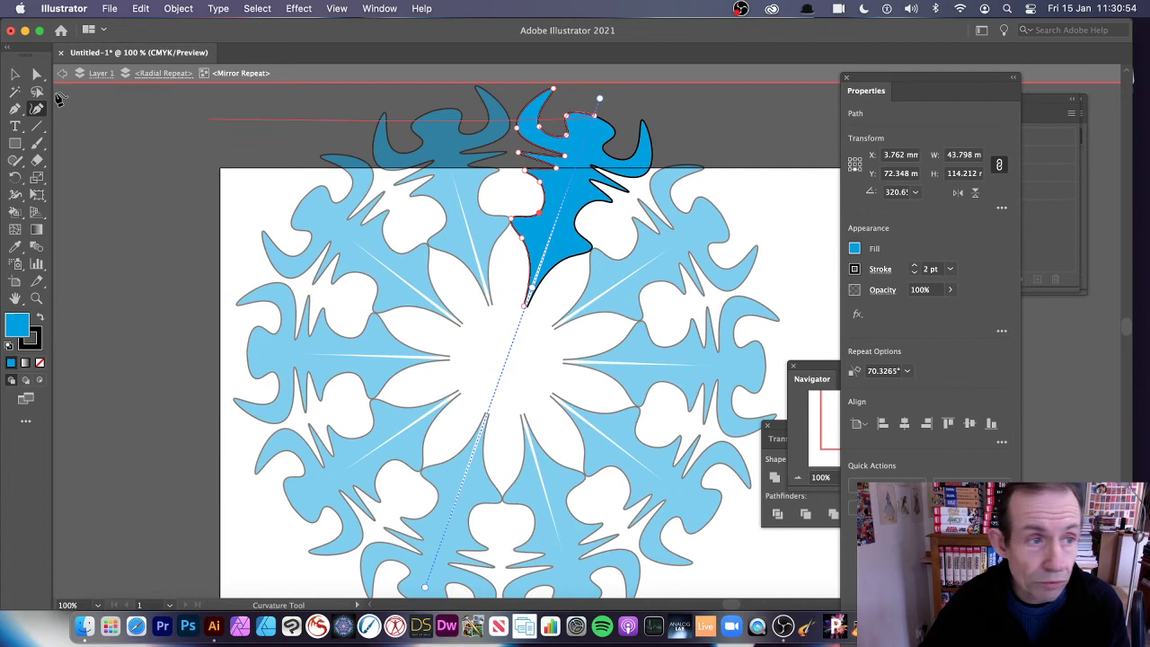
left_click(16, 75)
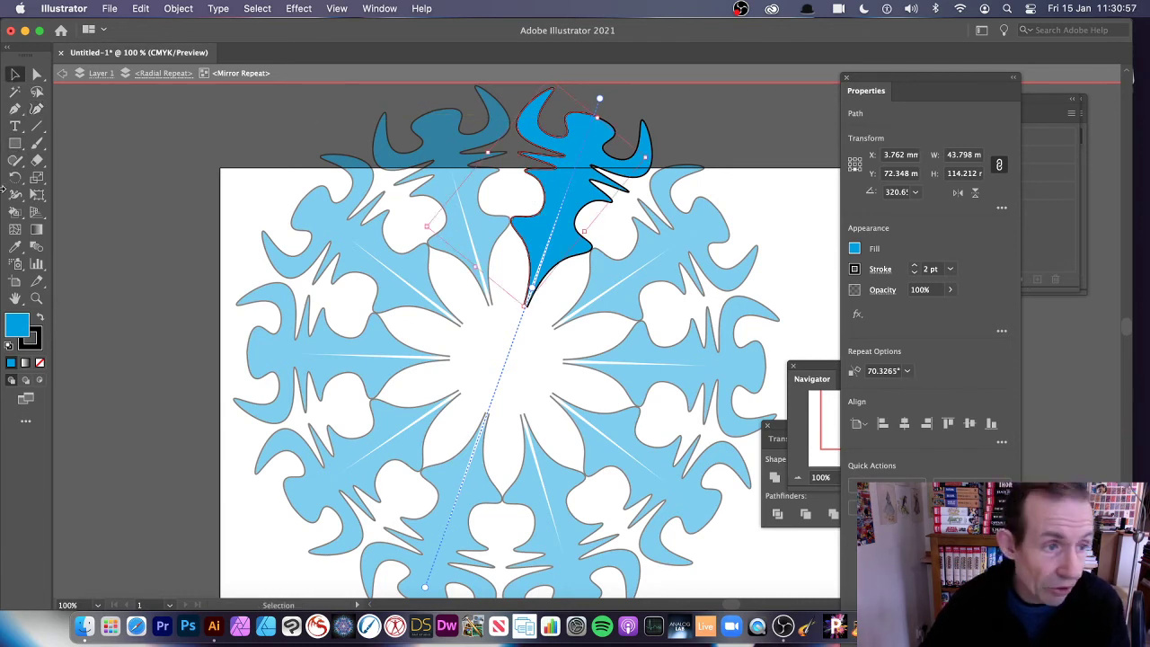
Step: Draw a row of blue circles shrinking toward the tip beside the leaf, undoing the stray one
left_click(15, 144)
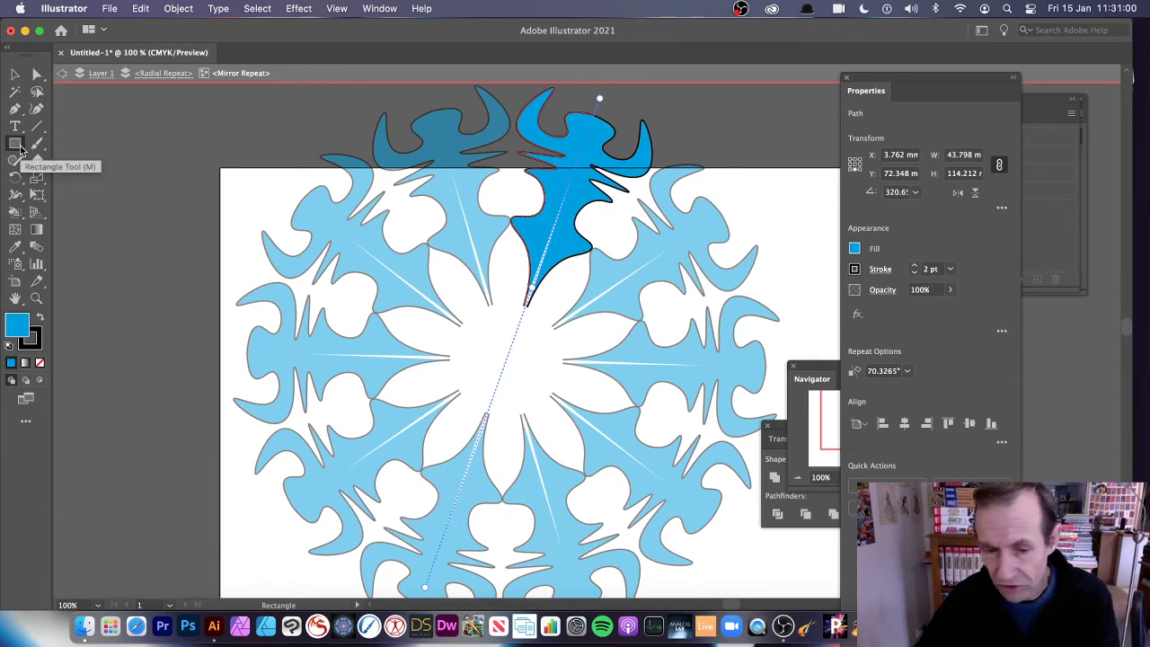
left_click_drag(16, 147, 84, 179)
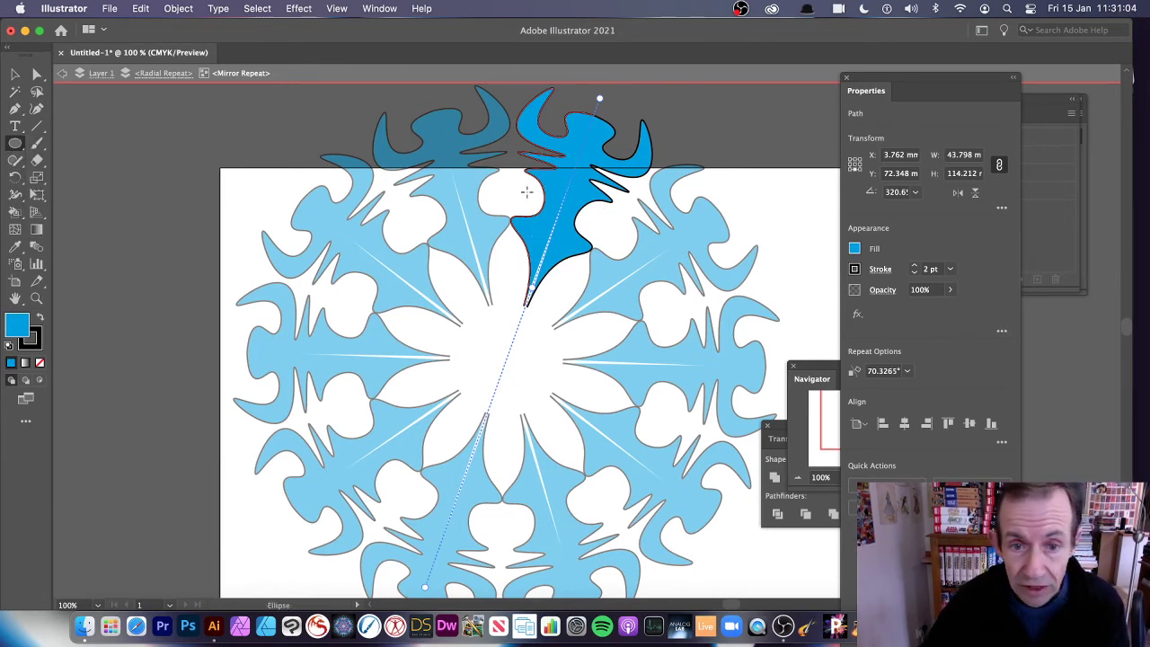
left_click_drag(512, 185, 537, 208)
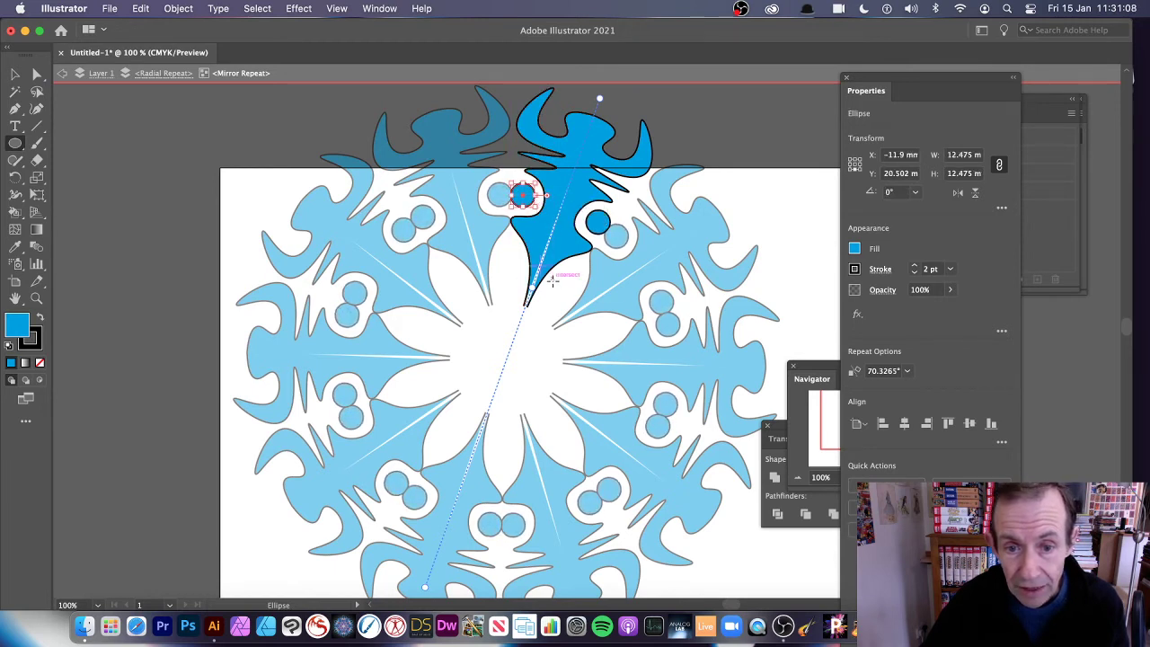
left_click_drag(551, 280, 575, 300)
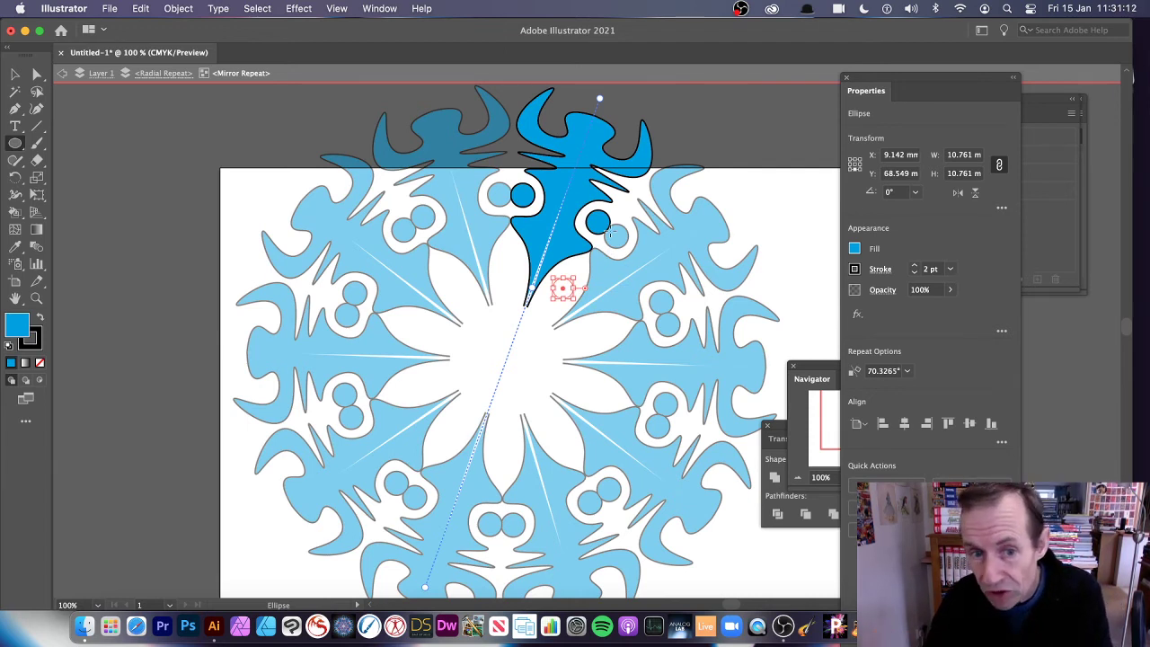
left_click(523, 194, "super")
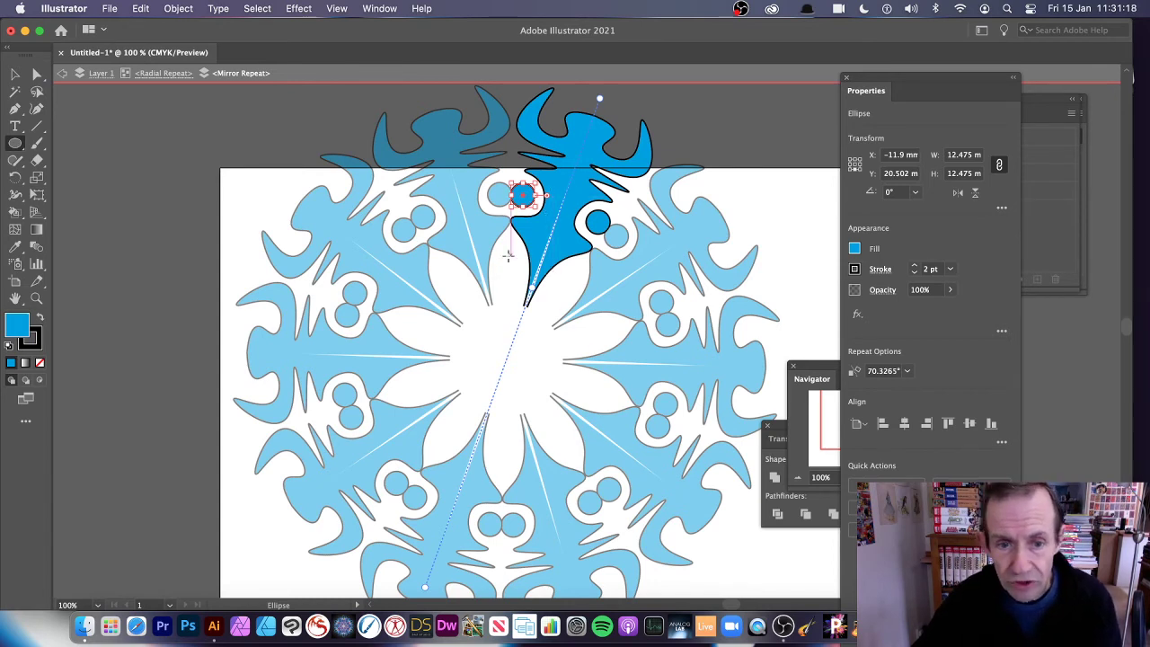
mouse_move(508, 239)
left_mouse_down()
mouse_move(518, 254)
mouse_move(495, 241)
mouse_move(506, 252)
mouse_move(499, 328)
left_mouse_up()
key("super+z")
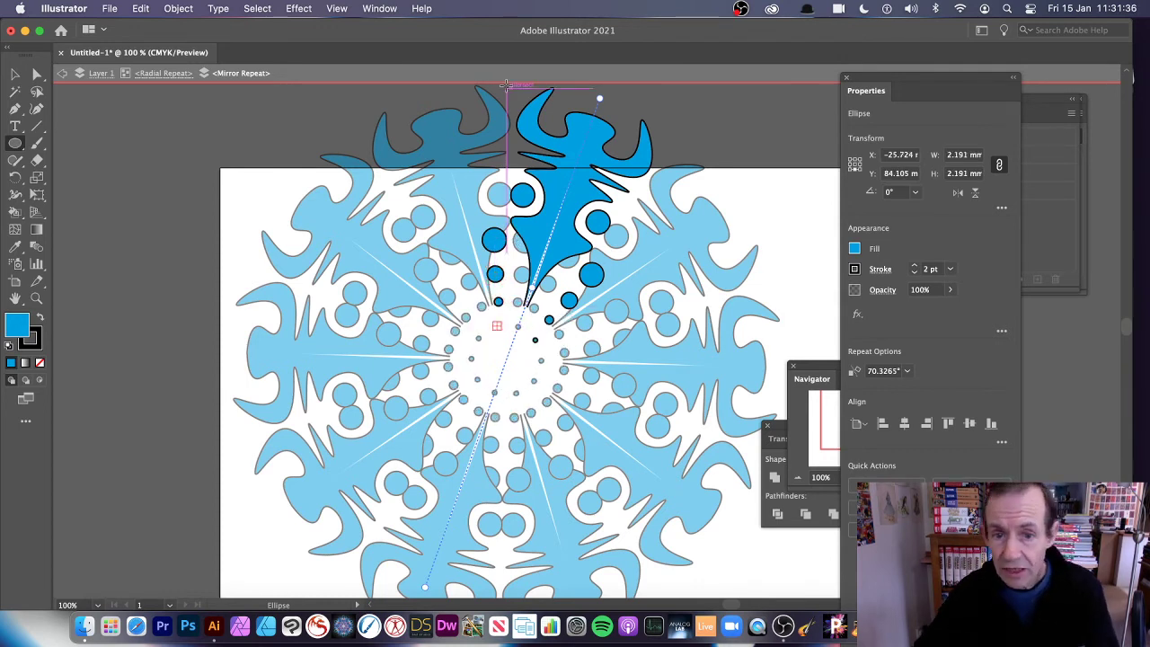
Step: Fill one larger circle beside the leaf with CMYK Red
key("v")
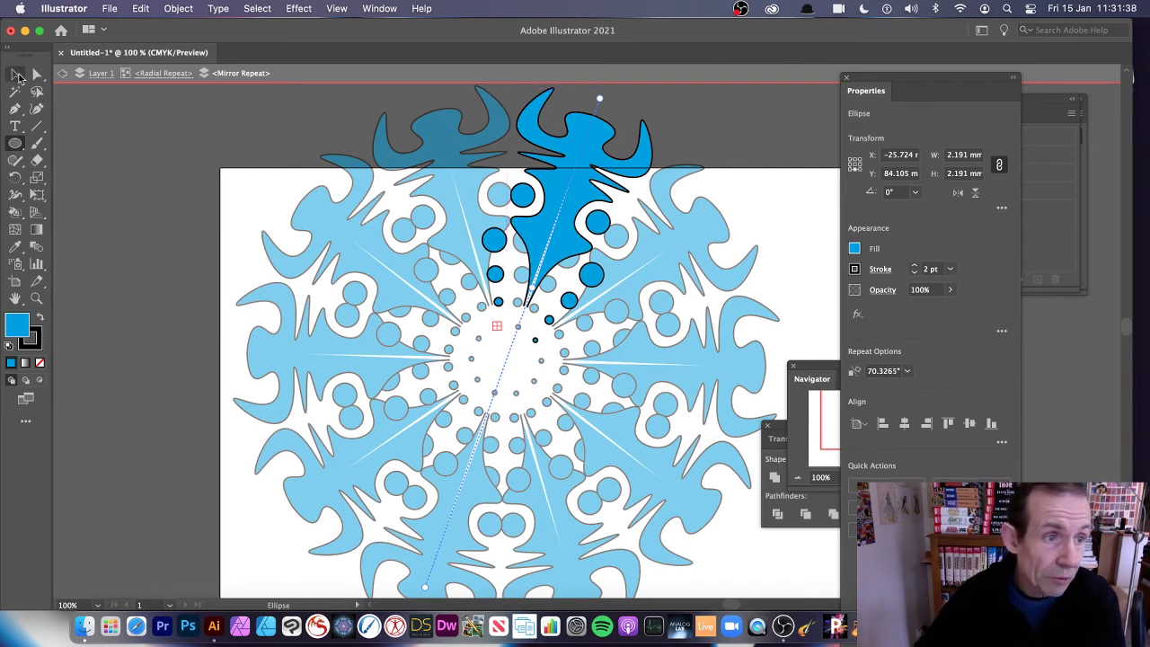
left_click(494, 239)
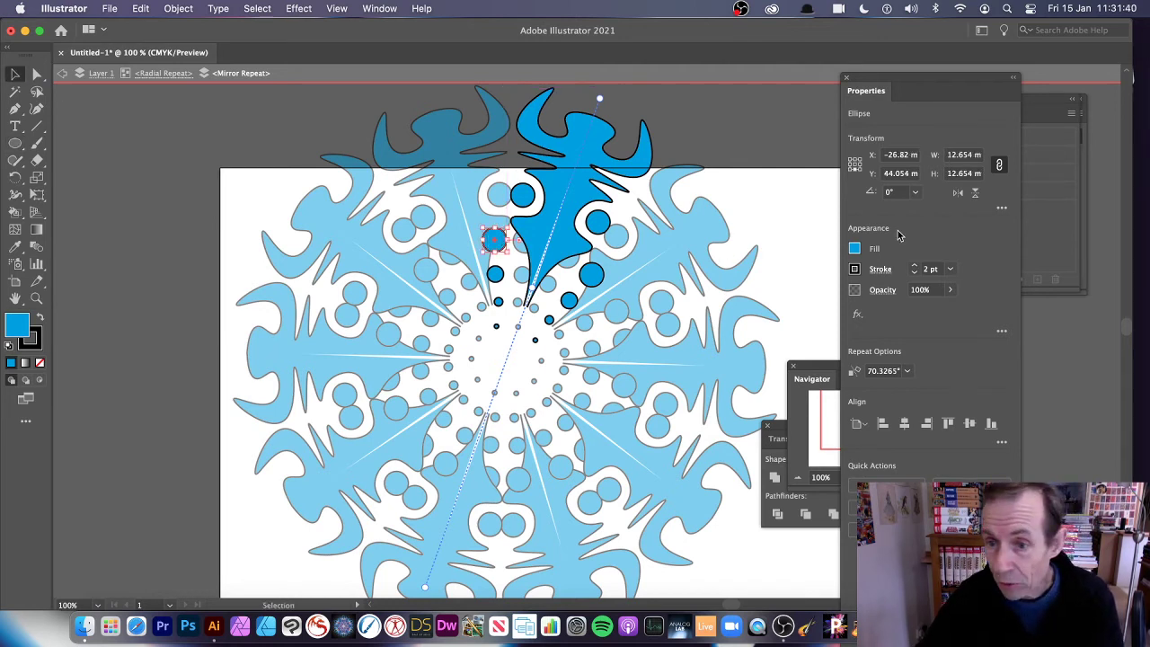
left_click(853, 250)
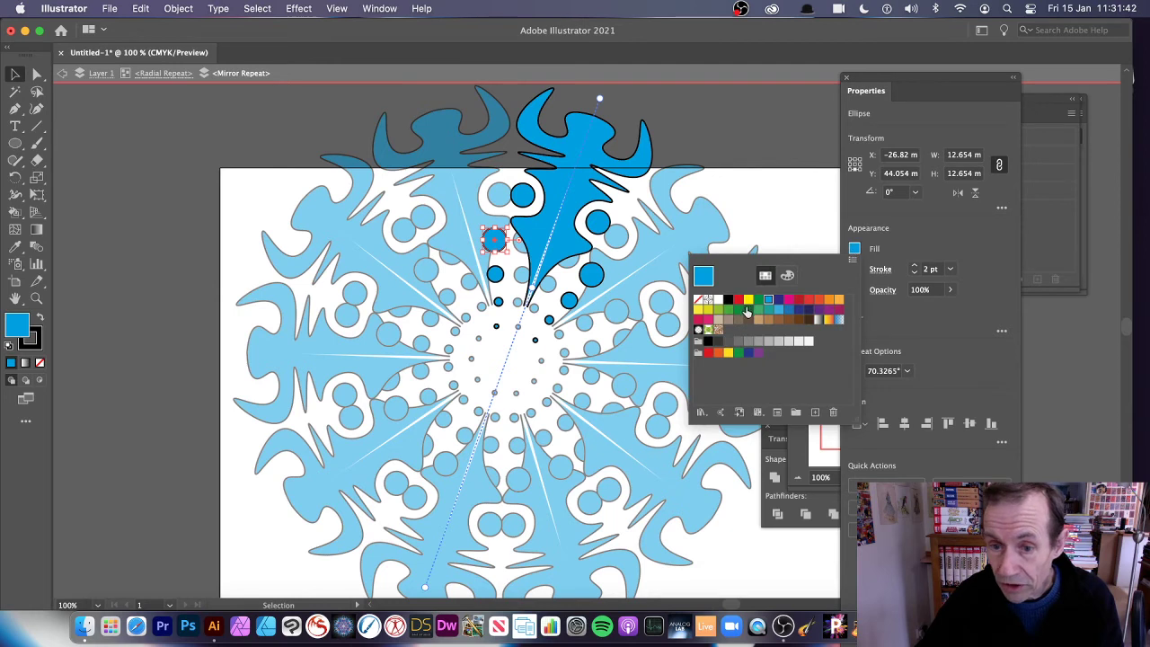
left_click(739, 300)
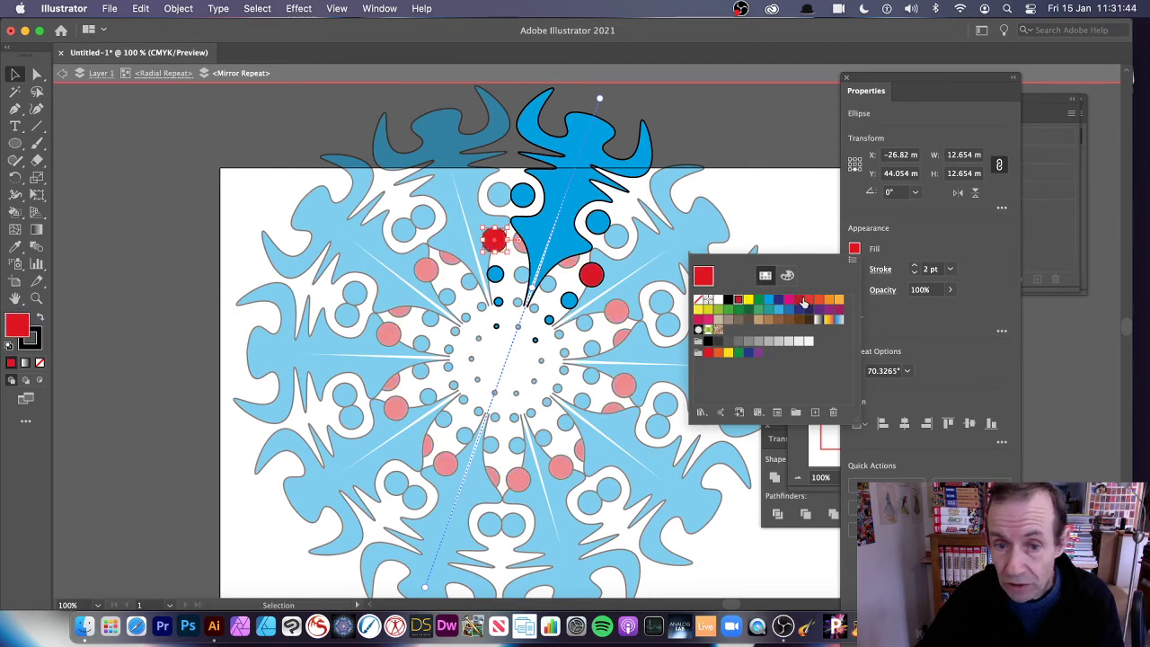
left_click(724, 142)
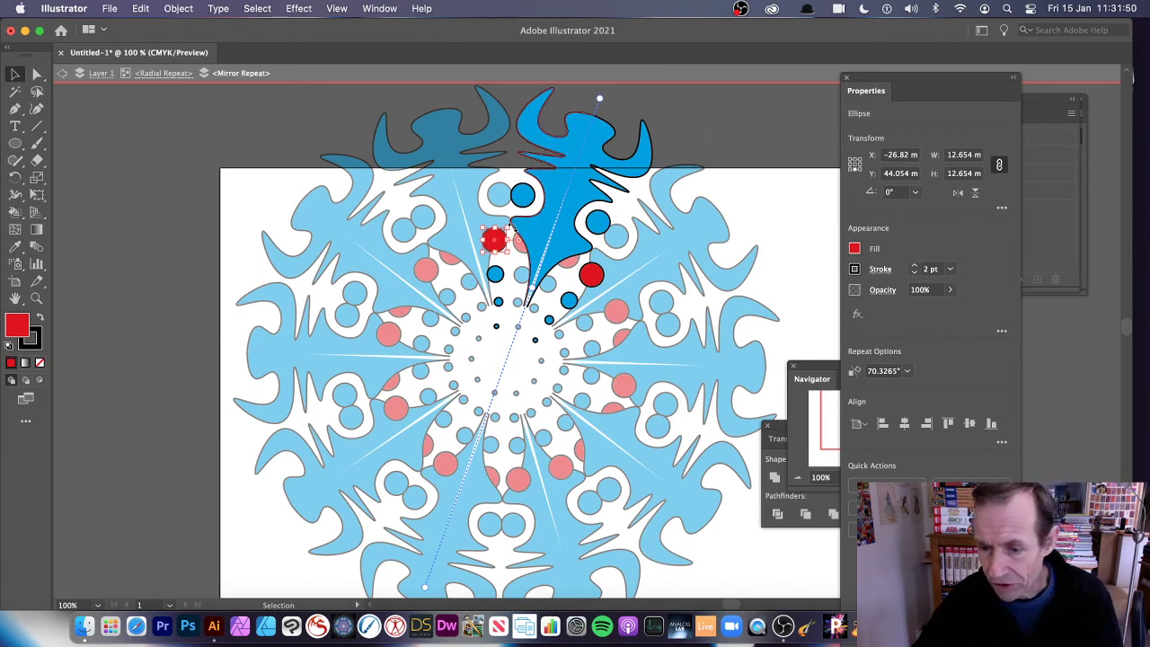
Step: Fill the leaf path with CMYK Red and exit isolation mode
left_click(558, 186)
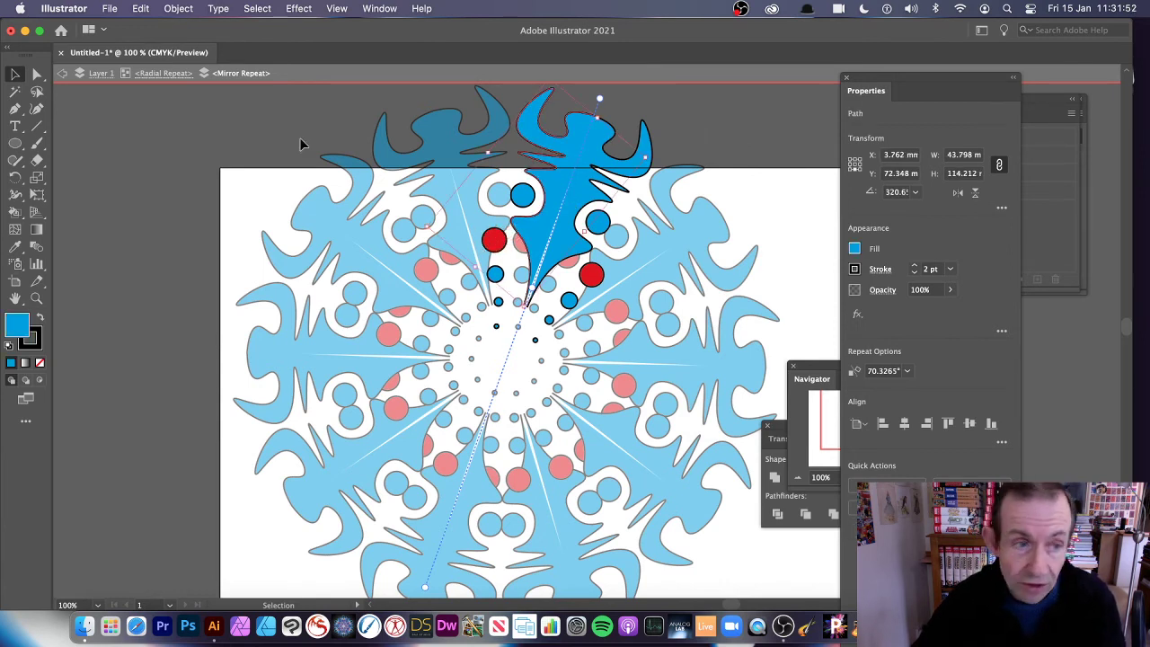
left_click(37, 109)
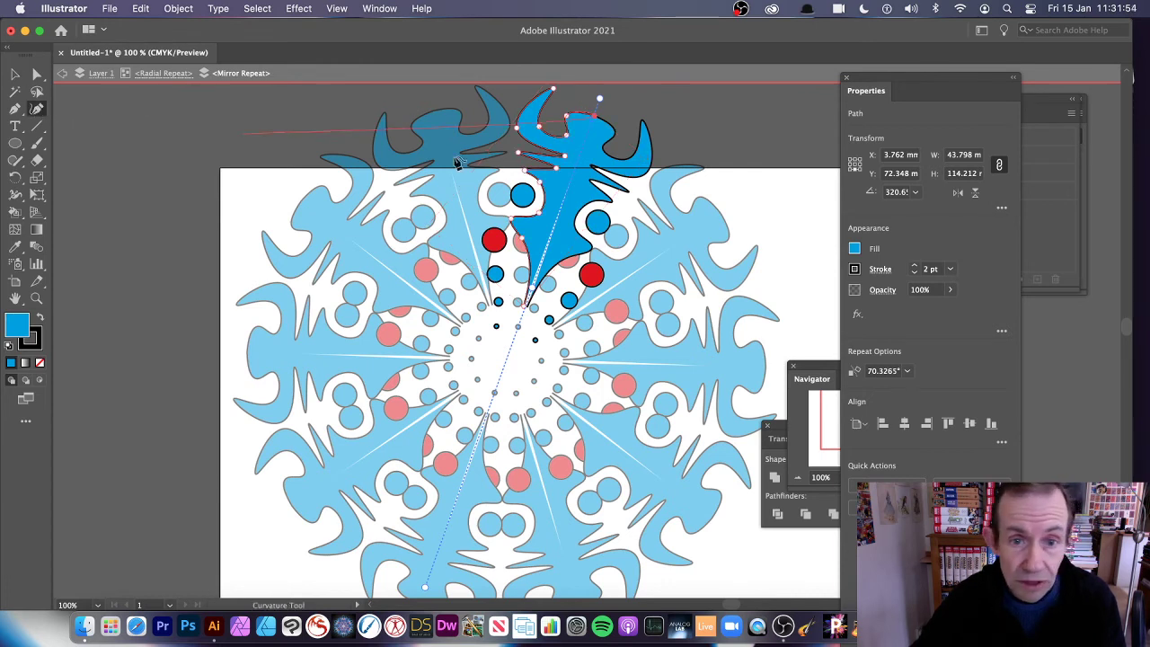
left_click(547, 160)
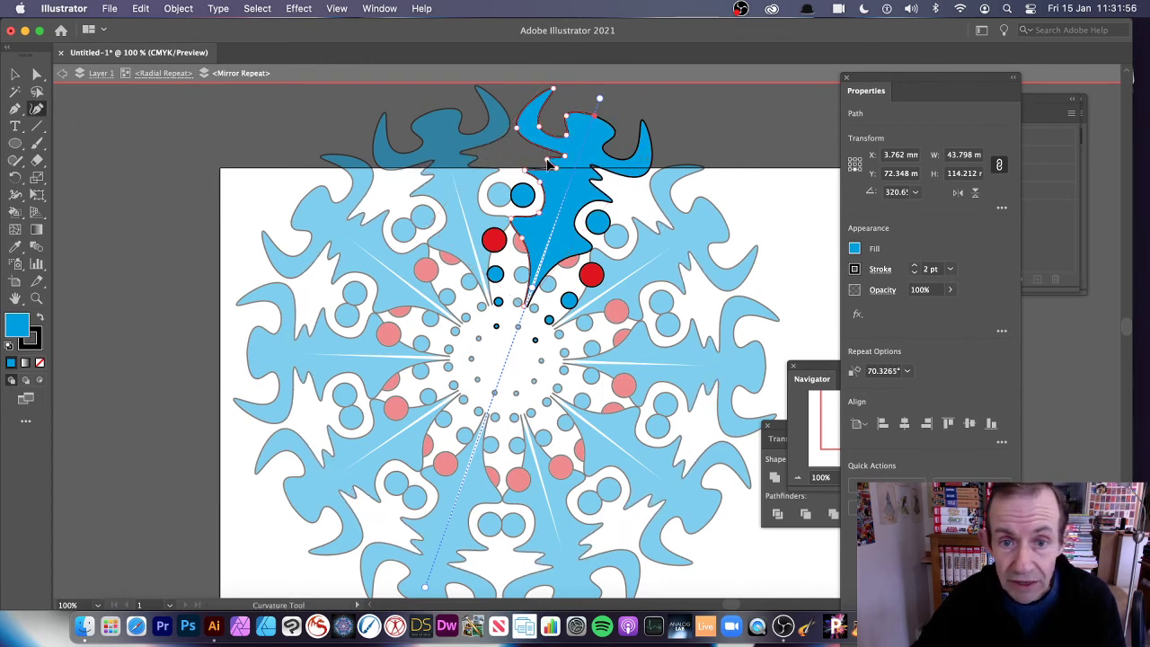
left_click(854, 250)
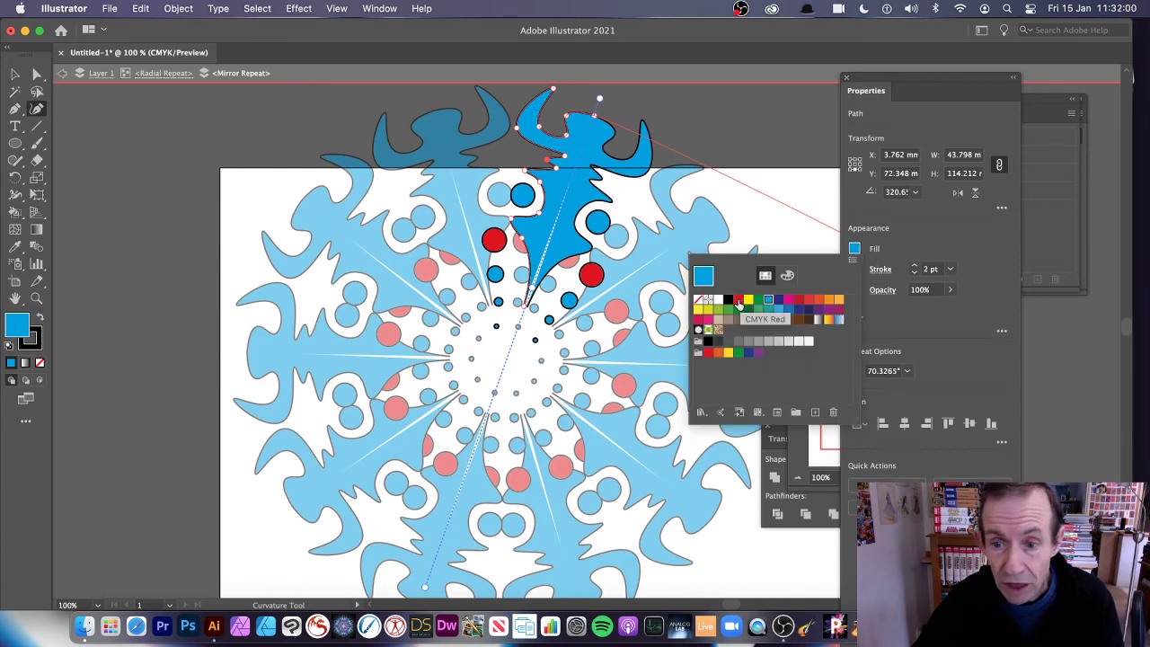
left_click(738, 300)
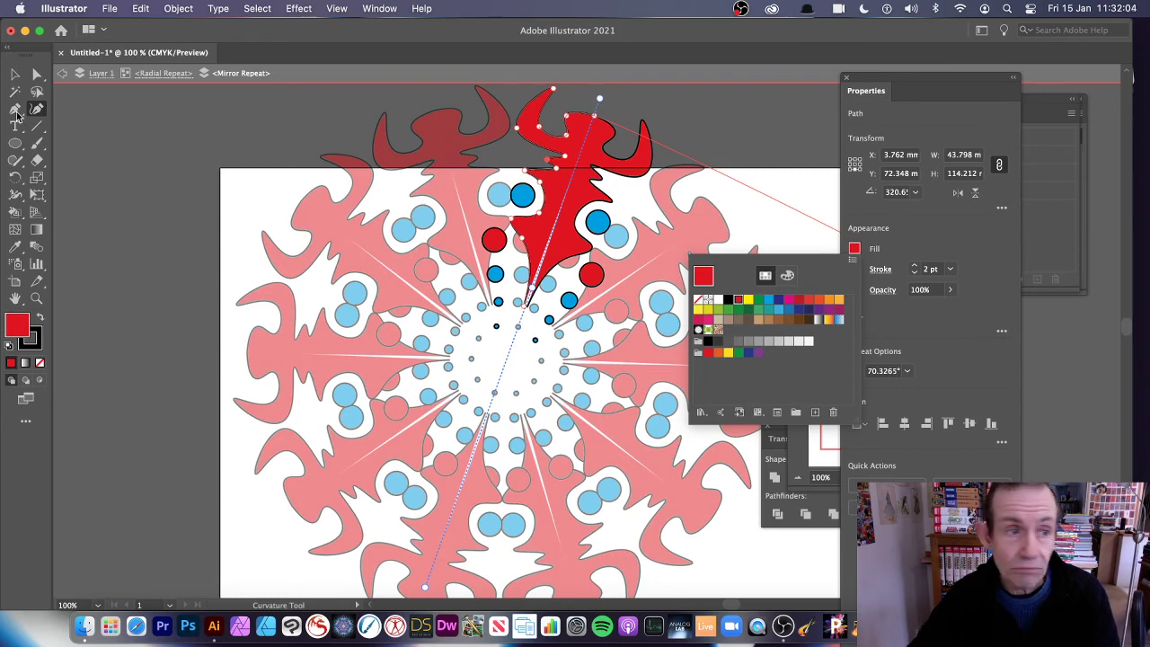
key("Escape")
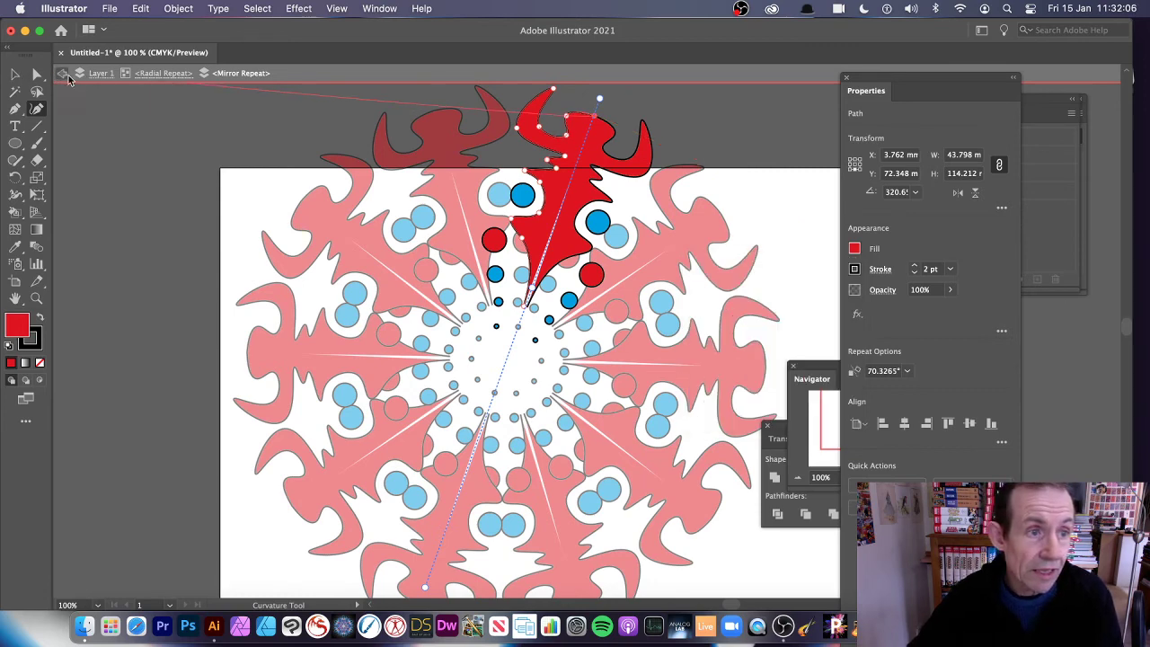
left_click(62, 74)
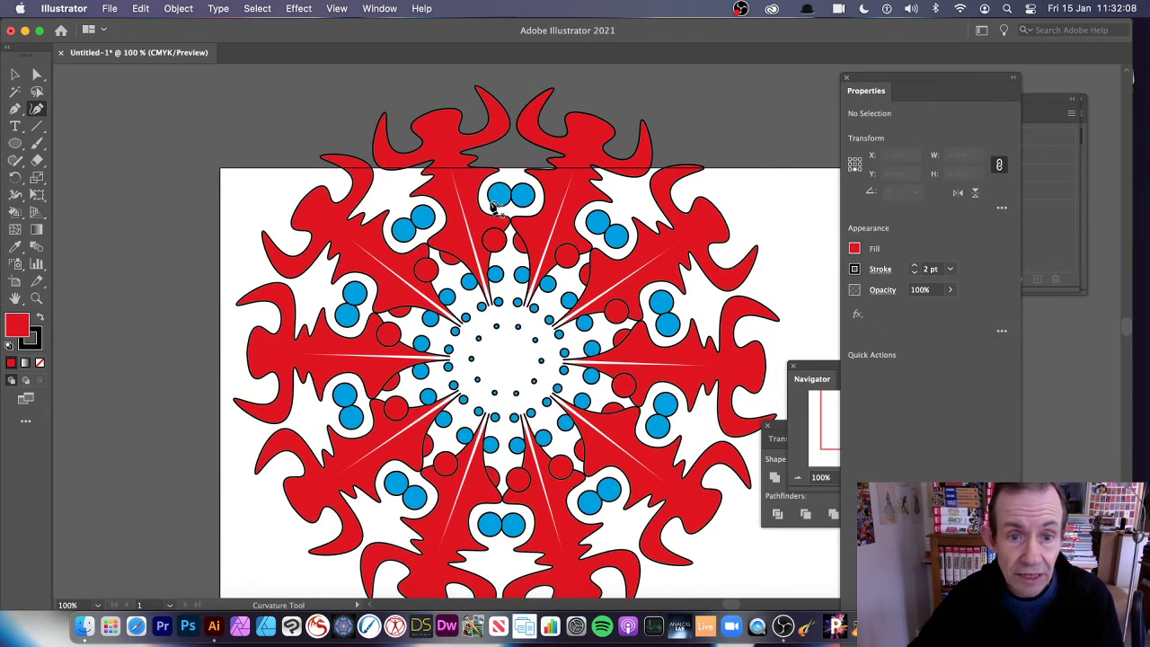
Step: Scale the radial mandala down to about 230.8 × 230.8 mm and move it onto the artboard
left_click(458, 208)
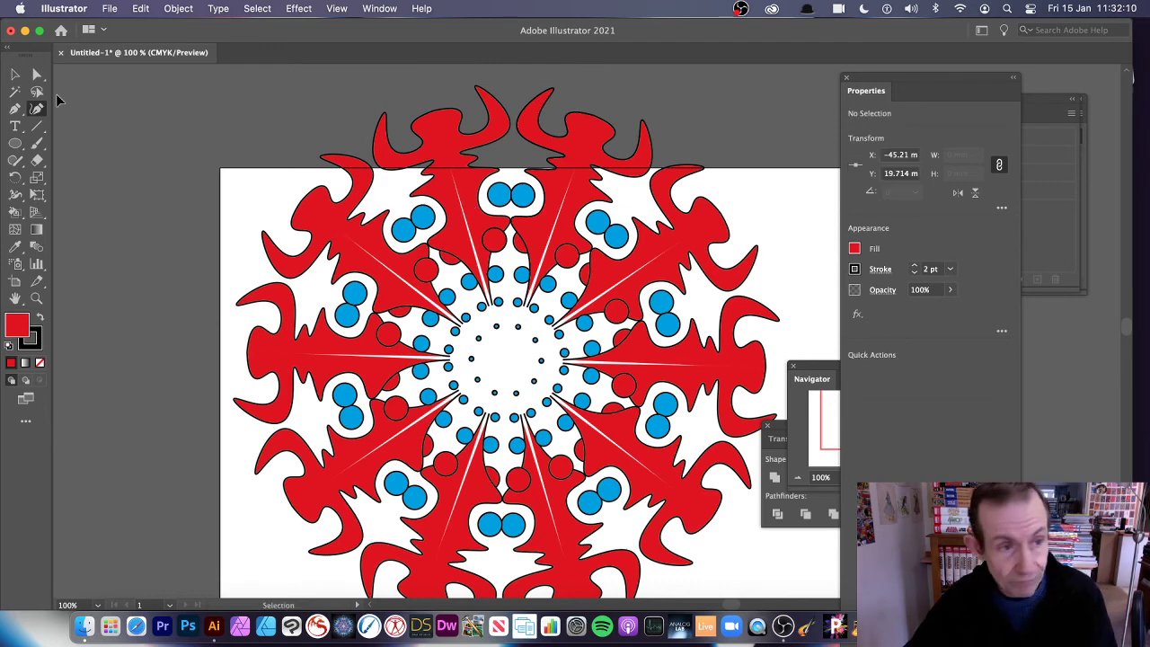
left_click(15, 74)
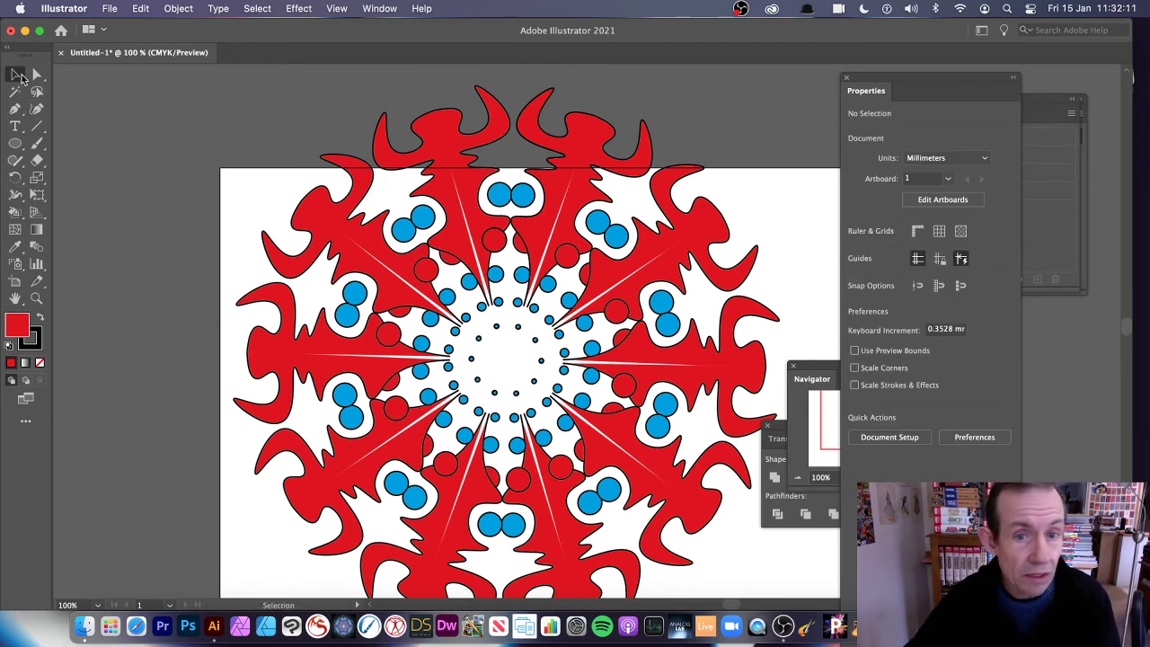
left_click(462, 188)
left_click_drag(225, 79, 347, 167)
left_click_drag(622, 293, 540, 227)
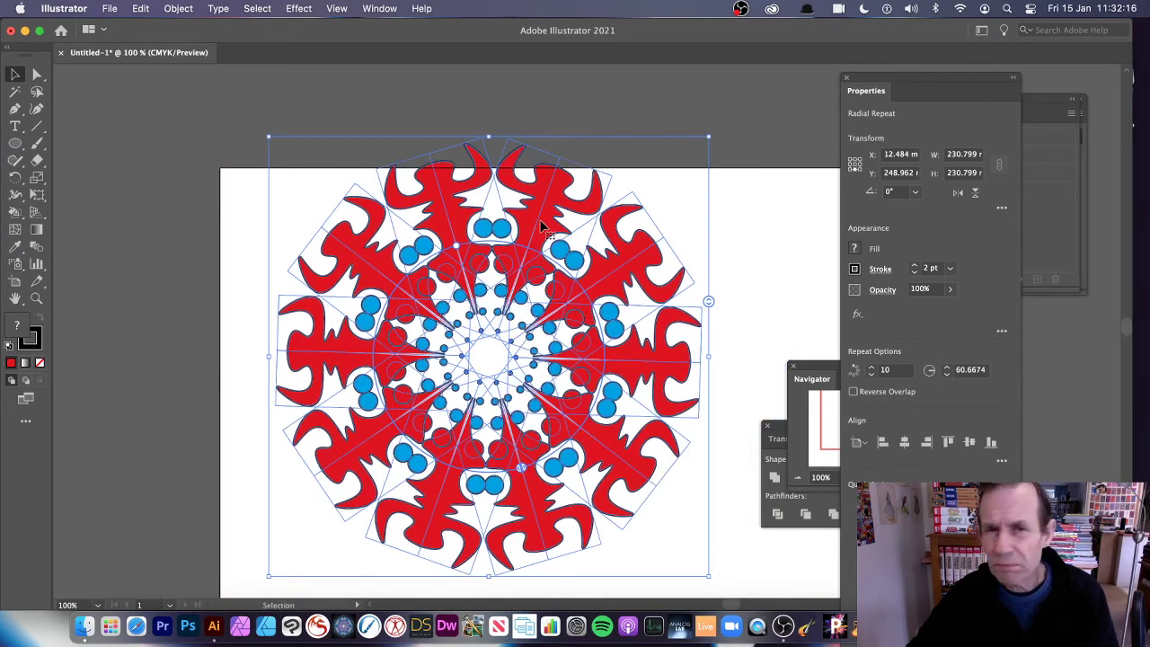